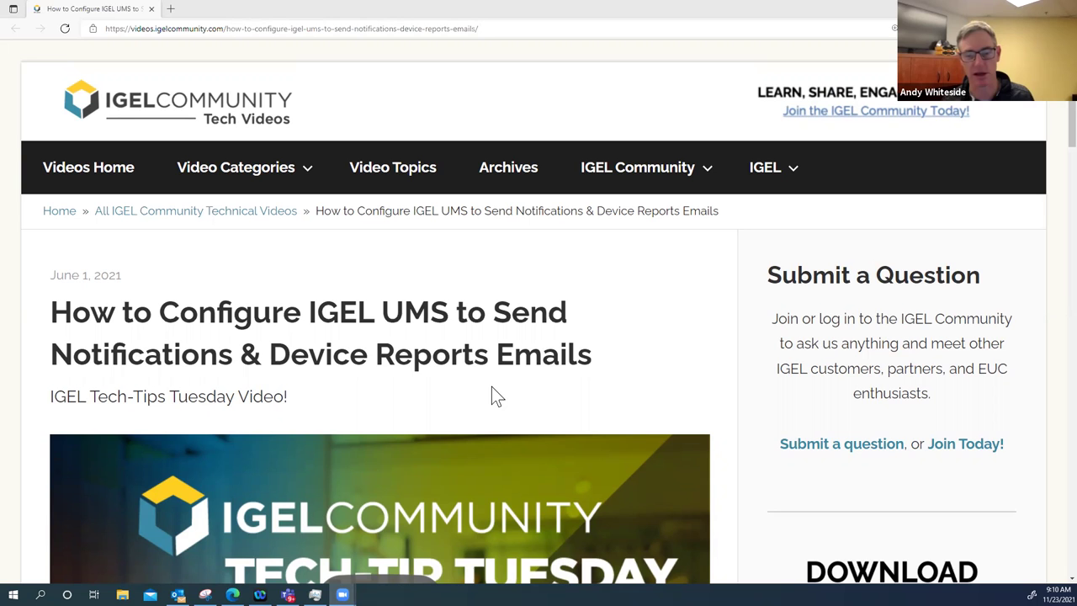
Look through the article on configuring IGEL UMS email notifications, including its description, chapter timestamps and Learn more links.
{"action": "scroll", "coordinate": [493, 389], "scroll_direction": "down", "scroll_amount": 1}
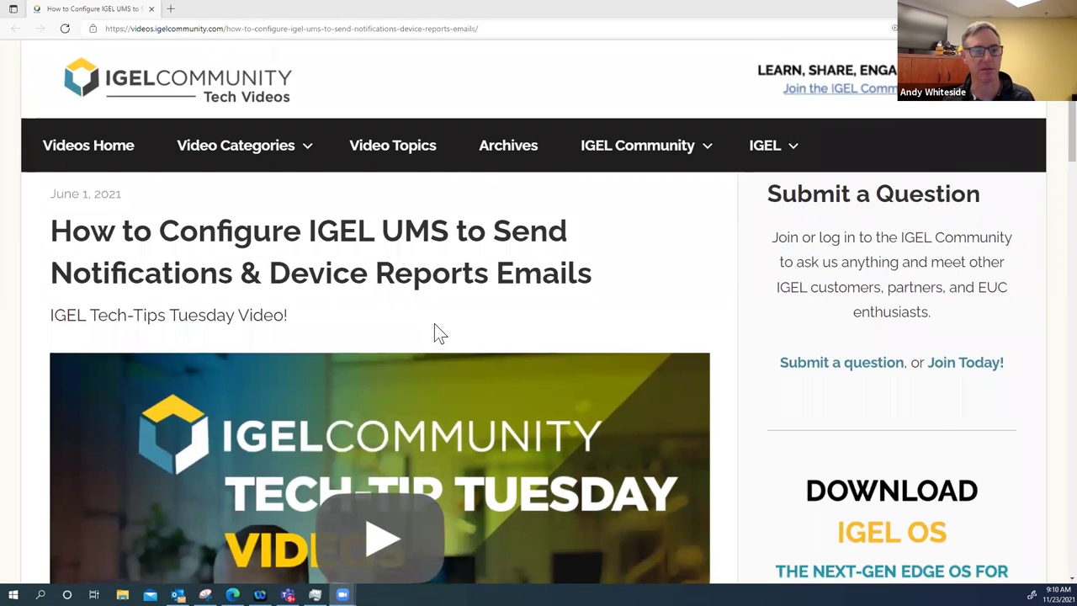
{"action": "scroll", "coordinate": [434, 330], "scroll_direction": "down", "scroll_amount": 1}
{"action": "scroll", "coordinate": [454, 357], "scroll_direction": "up", "scroll_amount": 2}
{"action": "scroll", "coordinate": [468, 379], "scroll_direction": "down", "scroll_amount": 3}
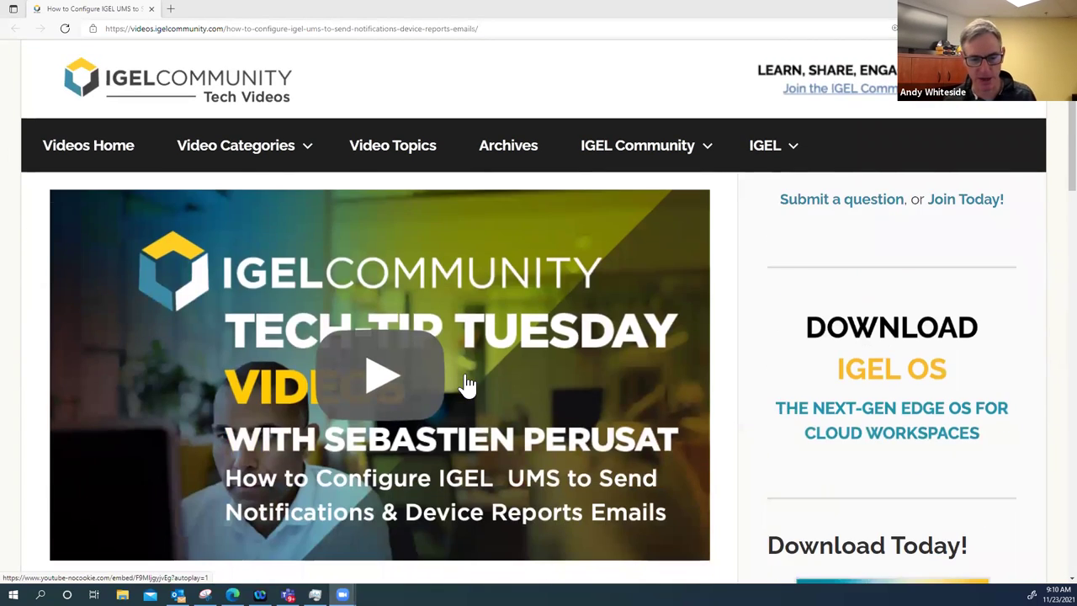
{"action": "scroll", "coordinate": [486, 410], "scroll_direction": "down", "scroll_amount": 2}
{"action": "scroll", "coordinate": [445, 497], "scroll_direction": "down", "scroll_amount": 5}
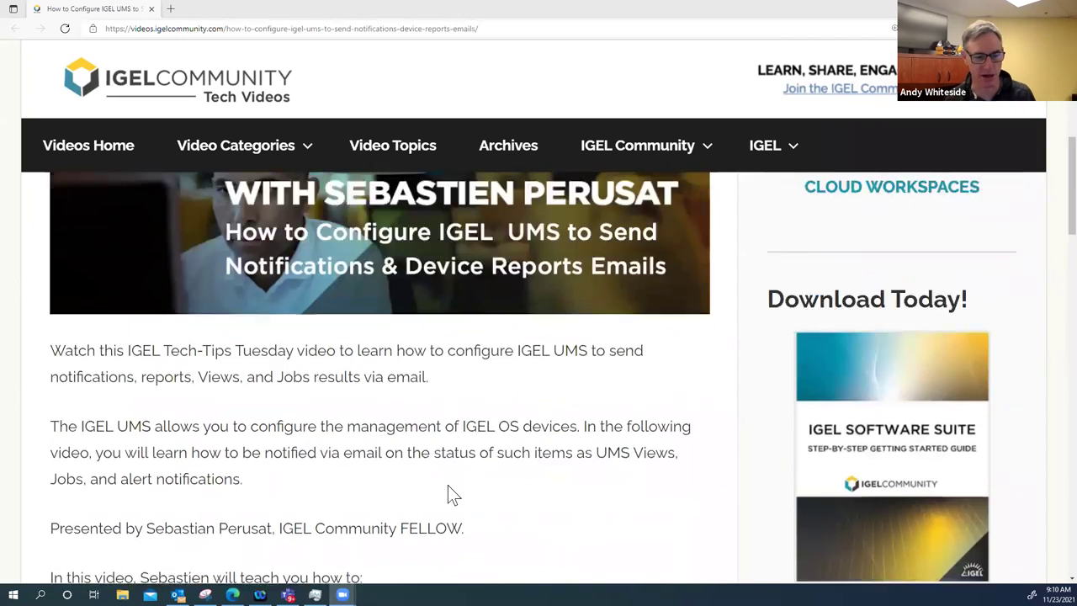
{"action": "scroll", "coordinate": [412, 463], "scroll_direction": "down", "scroll_amount": 1}
{"action": "scroll", "coordinate": [371, 431], "scroll_direction": "up", "scroll_amount": 2}
{"action": "scroll", "coordinate": [433, 437], "scroll_direction": "down", "scroll_amount": 3}
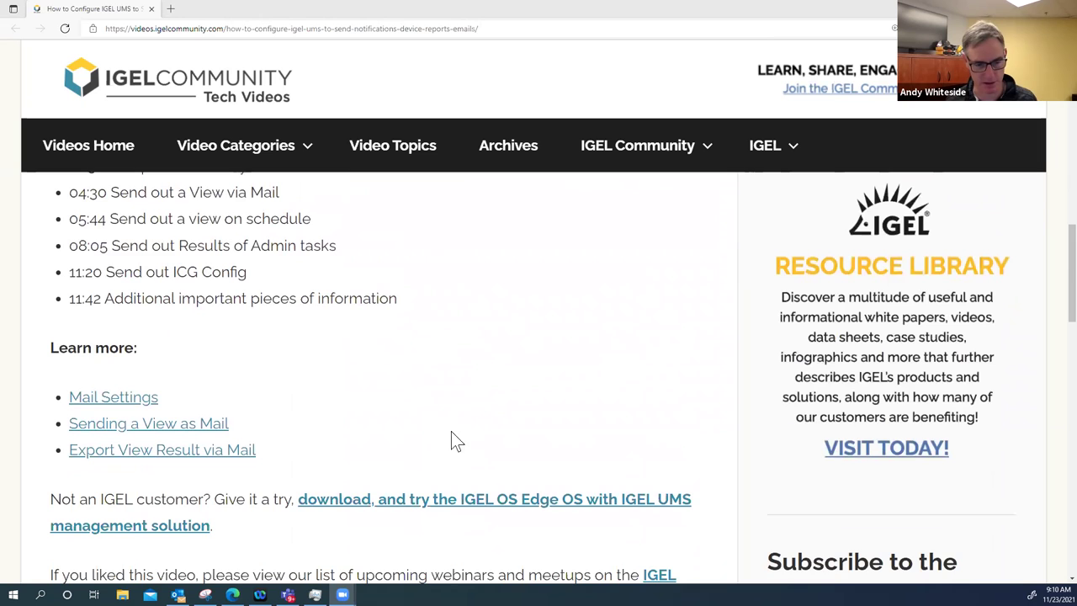
{"action": "scroll", "coordinate": [468, 424], "scroll_direction": "up", "scroll_amount": 4}
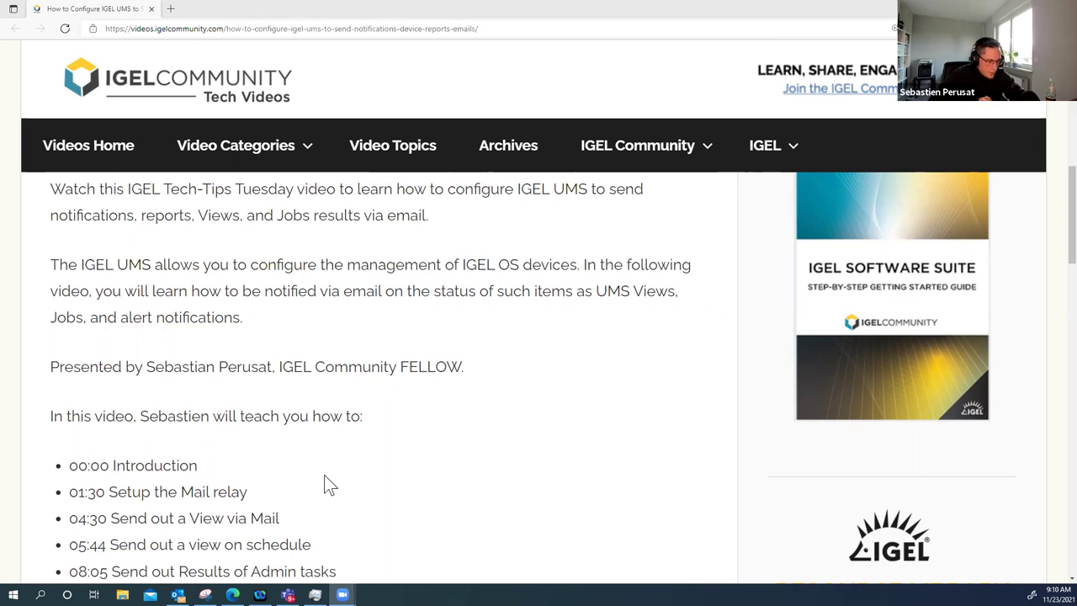
{"action": "scroll", "coordinate": [336, 492], "scroll_direction": "up", "scroll_amount": 8}
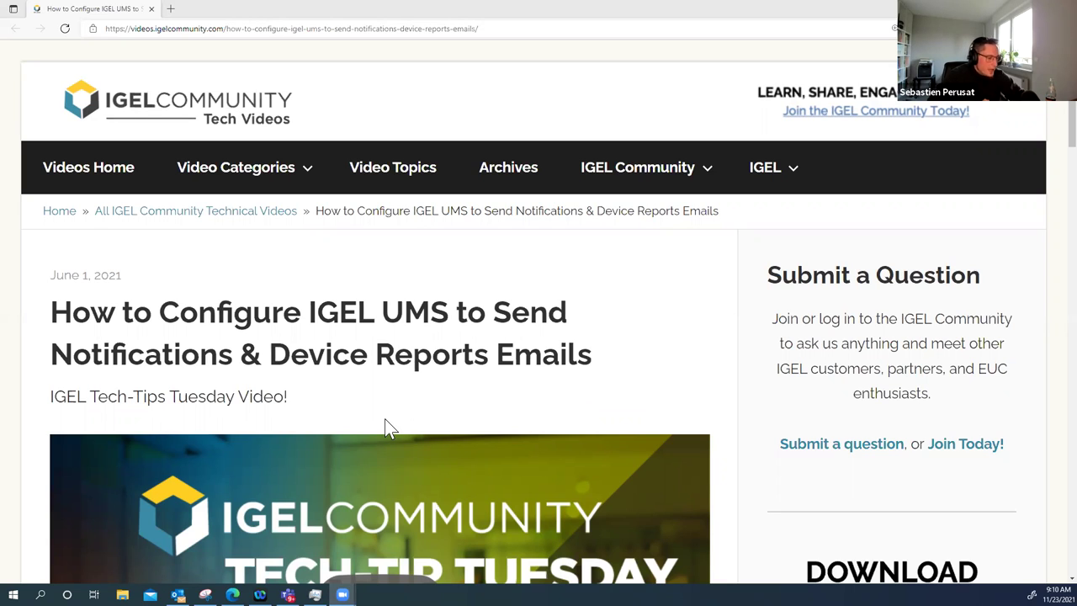
Open the article's embedded Tech-Tip Tuesday video in a new tab and cue it, muted, at 0:52.
{"action": "scroll", "coordinate": [384, 412], "scroll_direction": "down", "scroll_amount": 4}
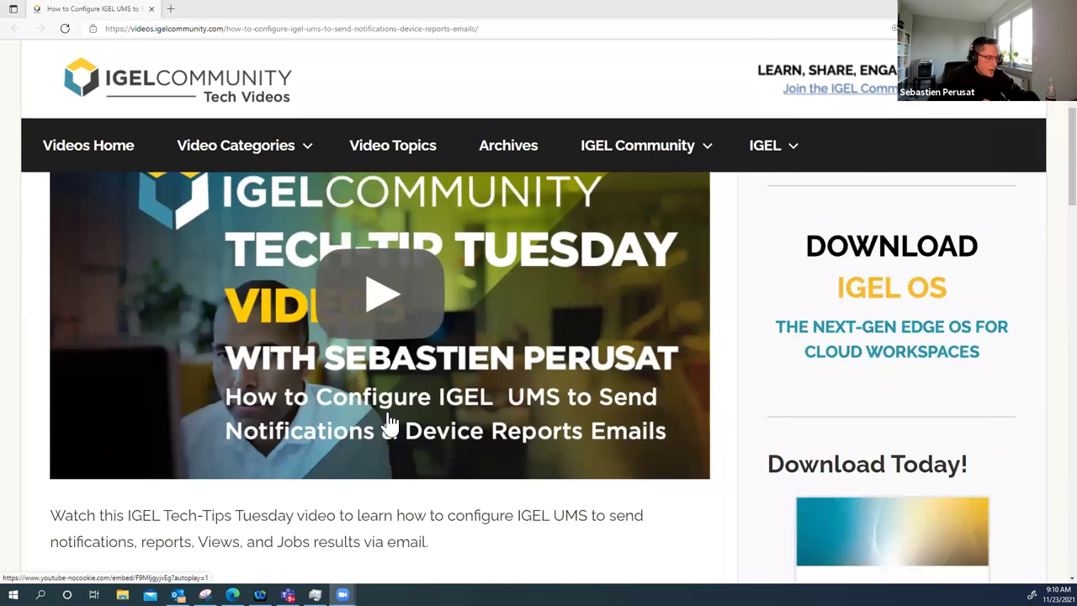
{"action": "scroll", "coordinate": [389, 421], "scroll_direction": "up", "scroll_amount": 1}
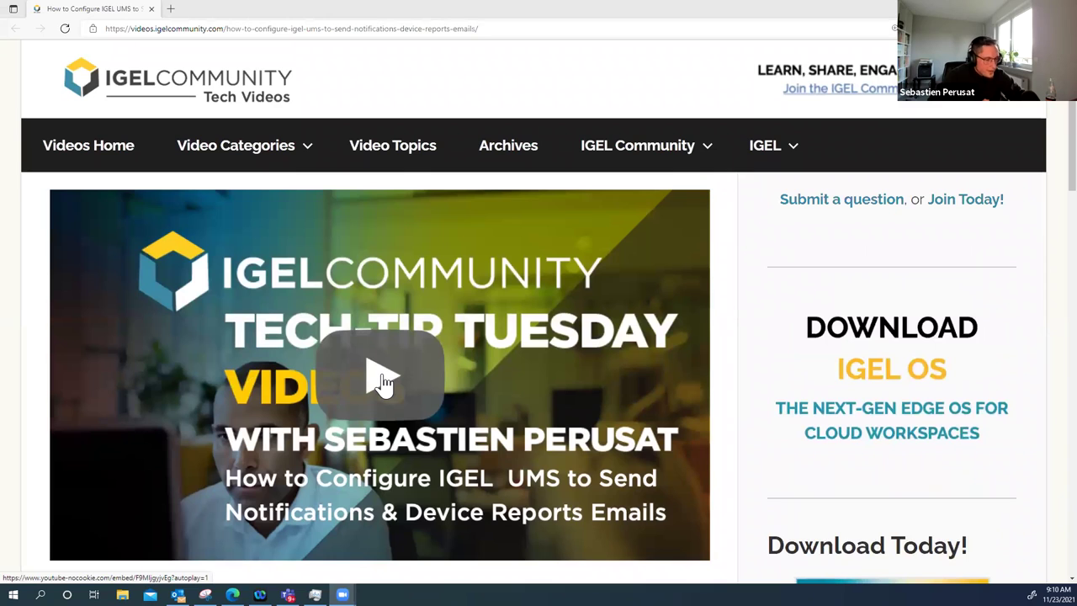
{"action": "right_click", "coordinate": [381, 373]}
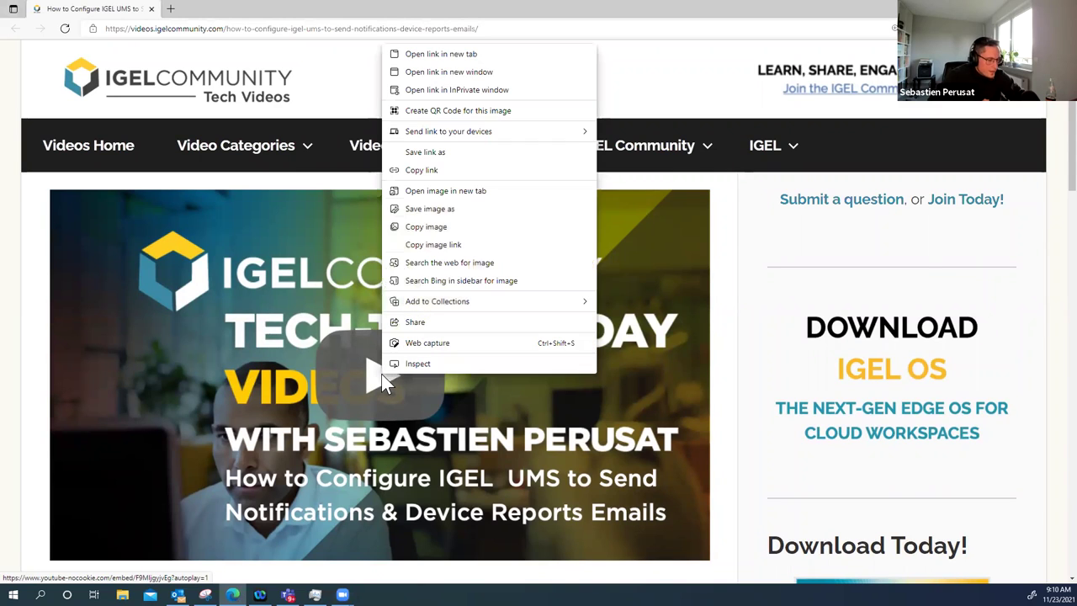
{"action": "left_click", "coordinate": [484, 56]}
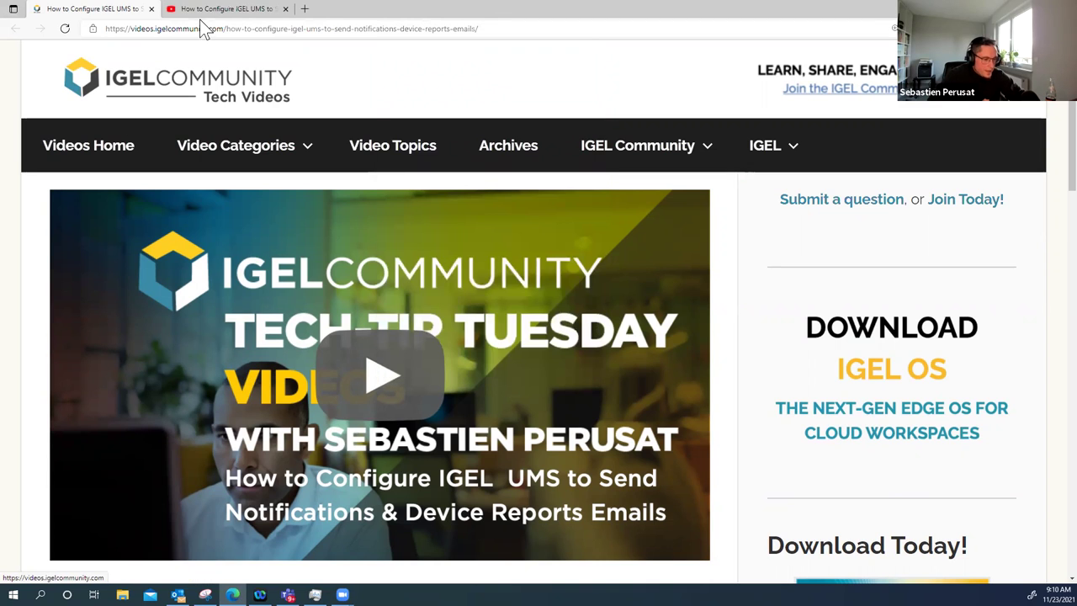
{"action": "key", "text": "ctrl+Tab"}
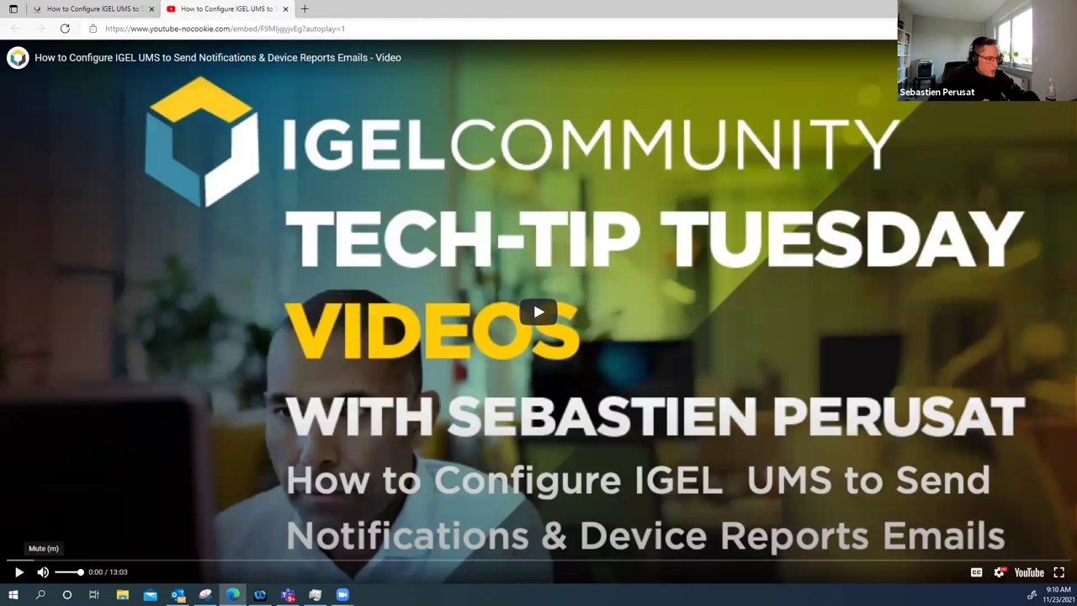
{"action": "left_click", "coordinate": [43, 572]}
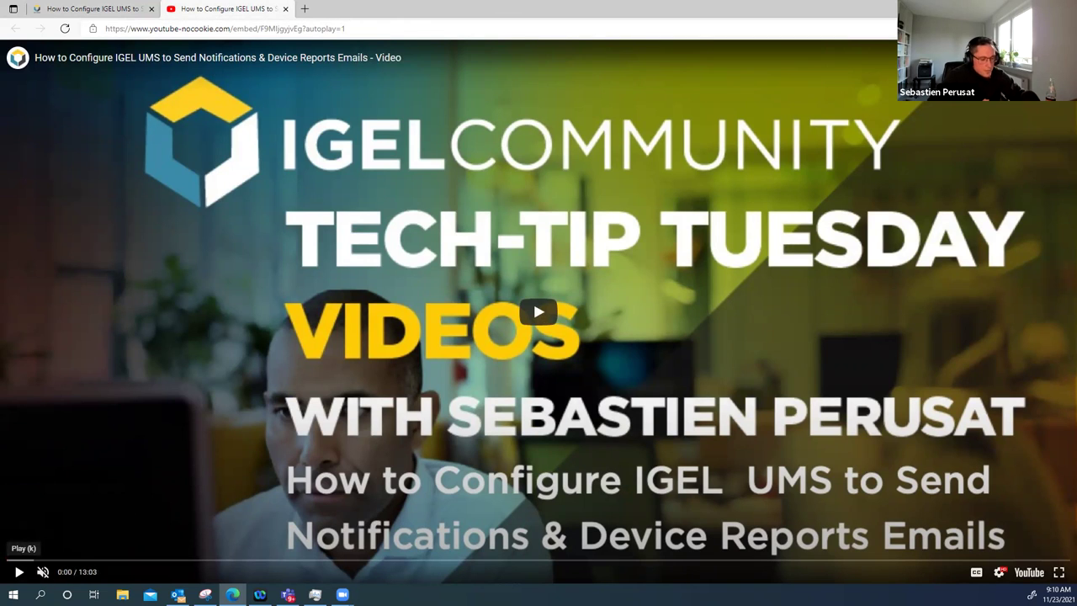
{"action": "left_click", "coordinate": [78, 560]}
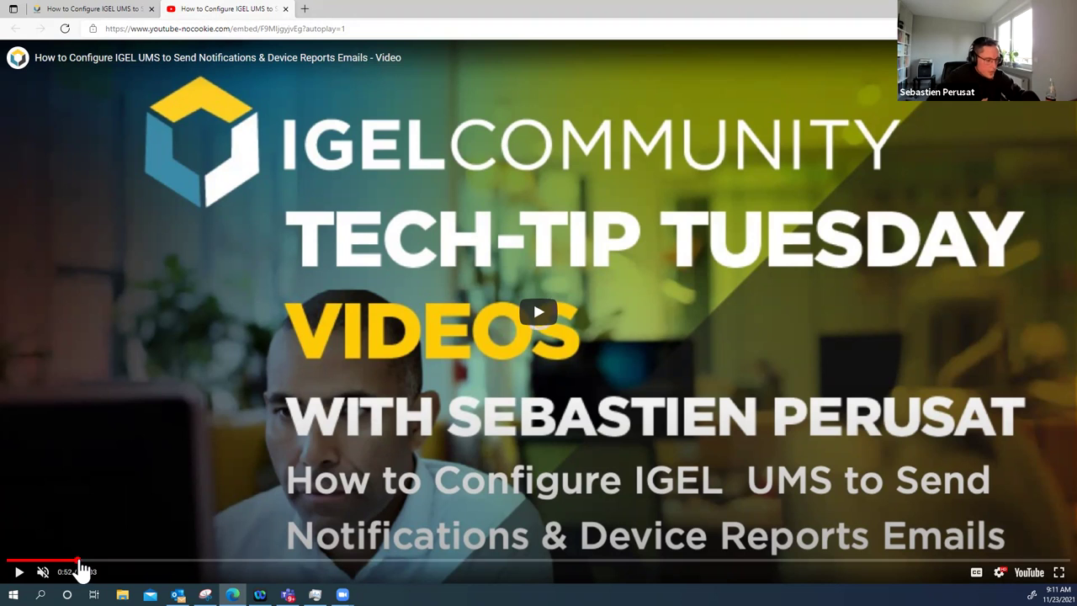
Return to the IGEL Community article and review the list of timestamped video topics.
{"action": "left_click", "coordinate": [107, 17]}
{"action": "scroll", "coordinate": [439, 425], "scroll_direction": "down", "scroll_amount": 3}
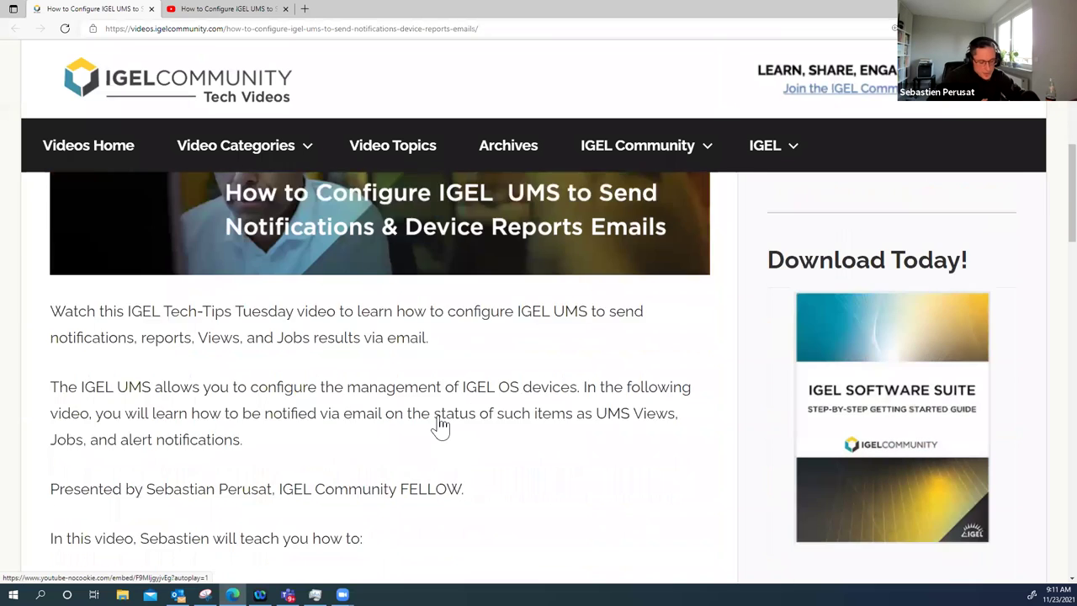
{"action": "scroll", "coordinate": [439, 425], "scroll_direction": "down", "scroll_amount": 1}
{"action": "scroll", "coordinate": [443, 413], "scroll_direction": "down", "scroll_amount": 2}
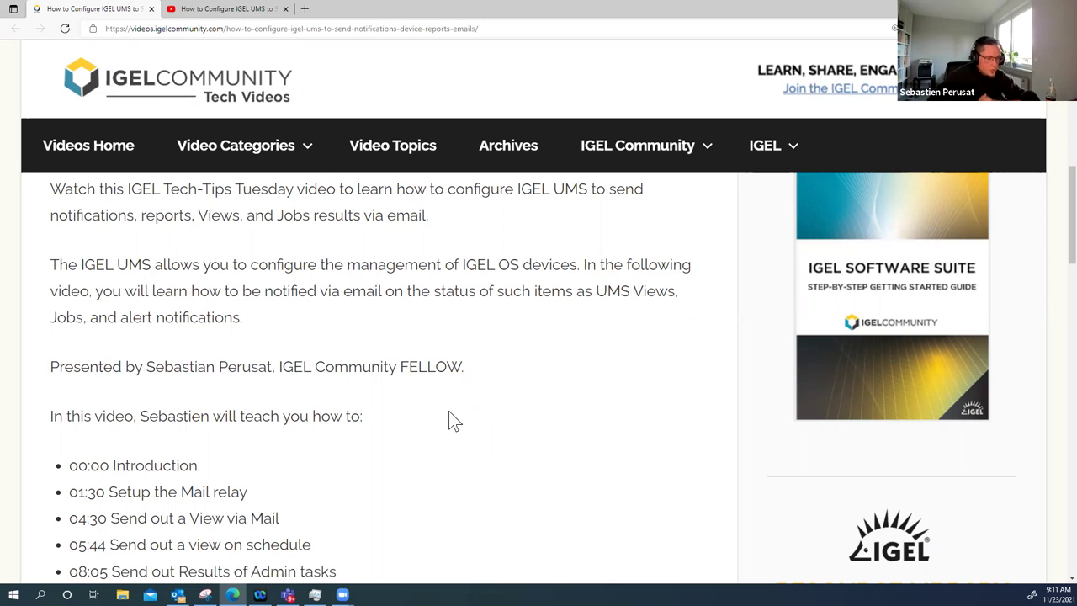
{"action": "scroll", "coordinate": [451, 414], "scroll_direction": "down", "scroll_amount": 2}
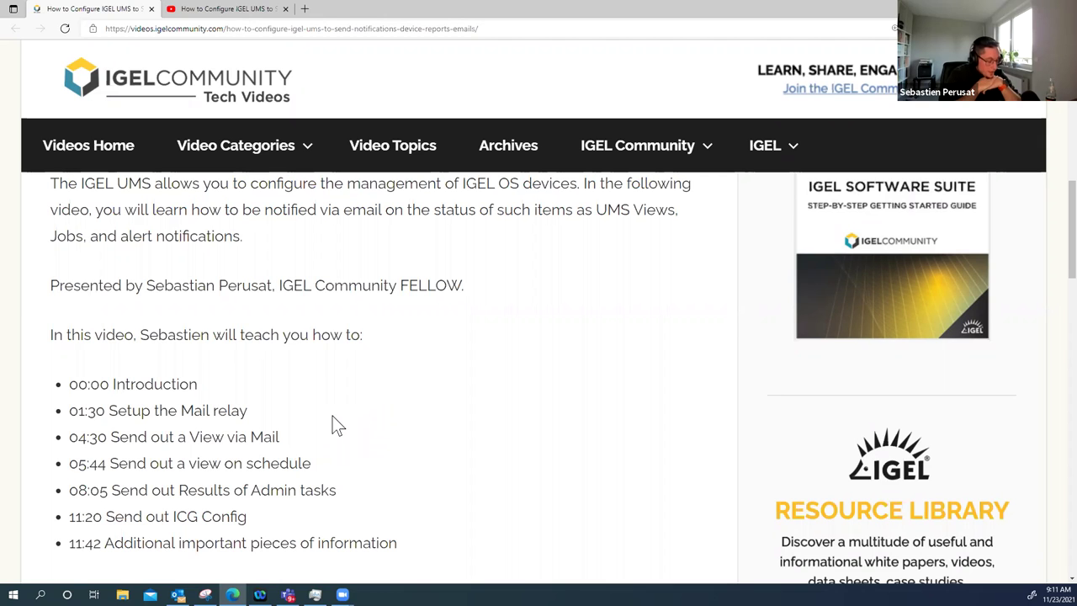
Go back to the video and start playing it from 1:04.
{"action": "left_click", "coordinate": [217, 17]}
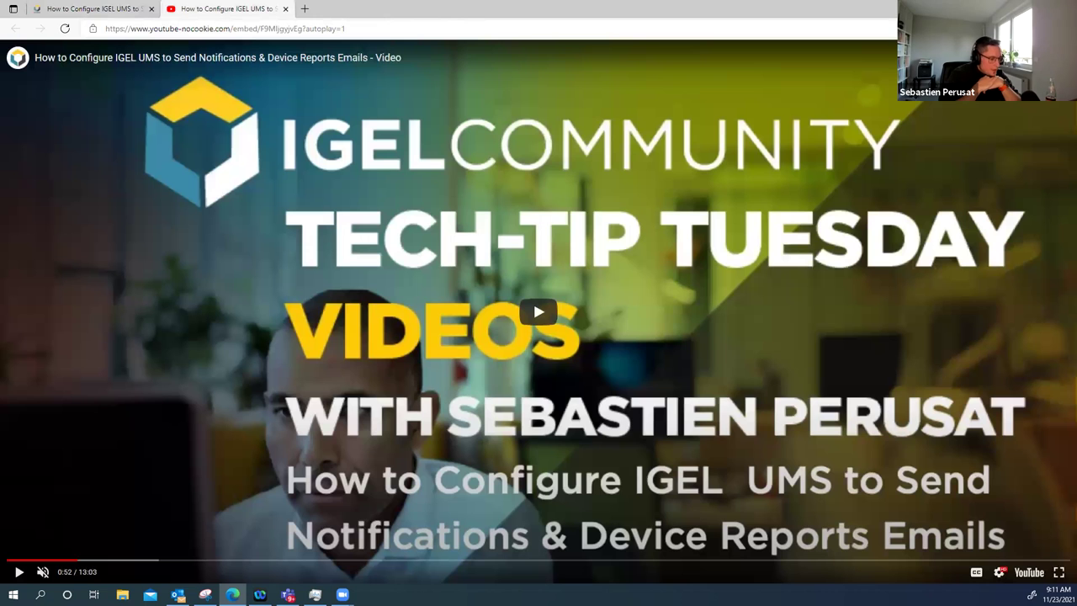
{"action": "left_click", "coordinate": [96, 560]}
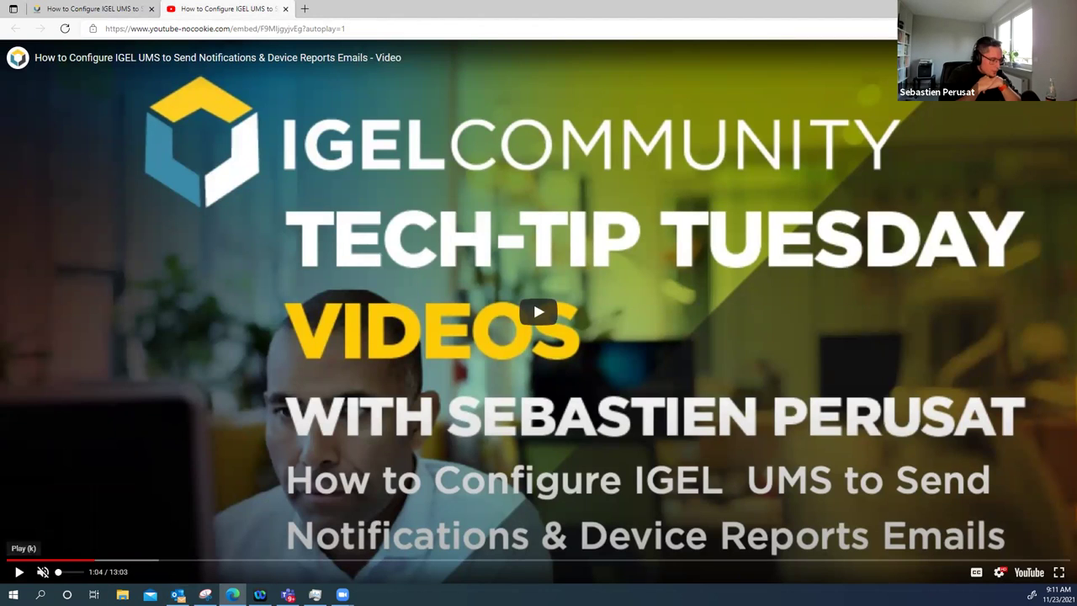
{"action": "left_click", "coordinate": [18, 571]}
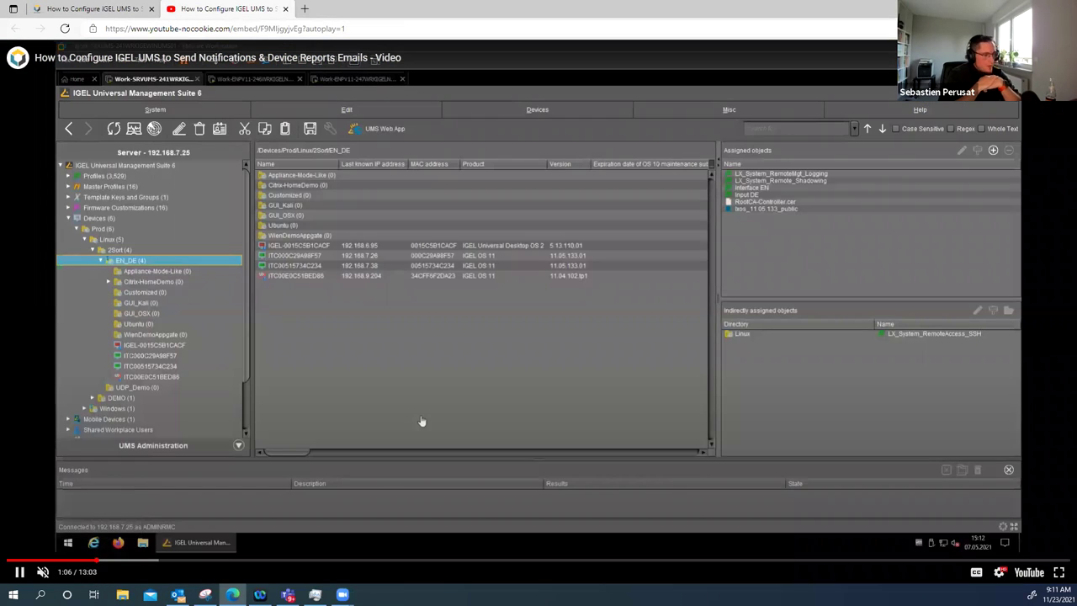
Jump back to the Mailing slide in the video, and skip ahead to the Mail Settings demonstration.
{"action": "left_click", "coordinate": [58, 561]}
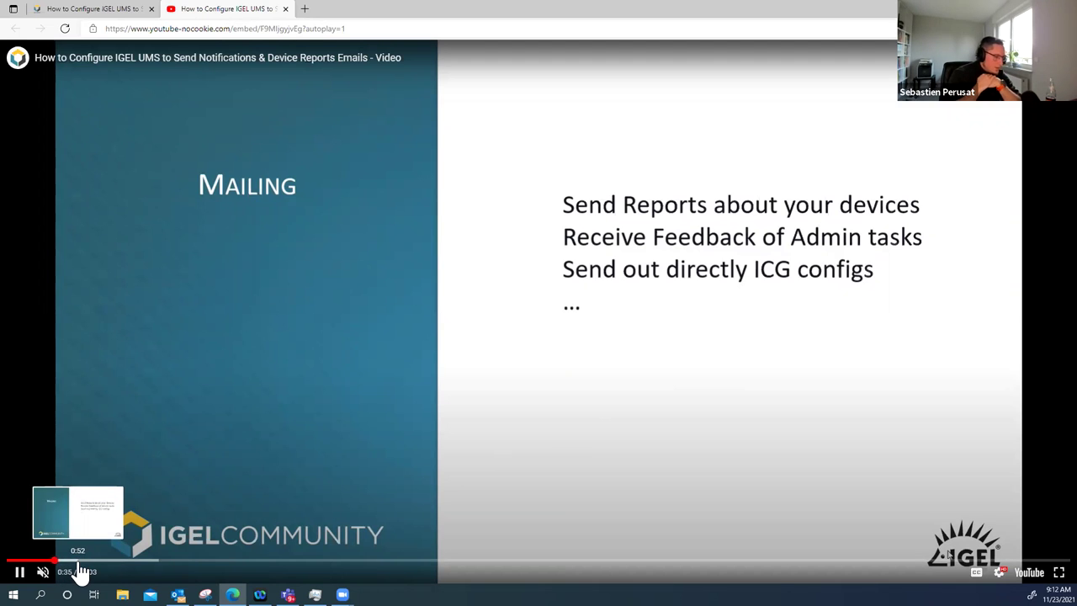
{"action": "left_click", "coordinate": [34, 560]}
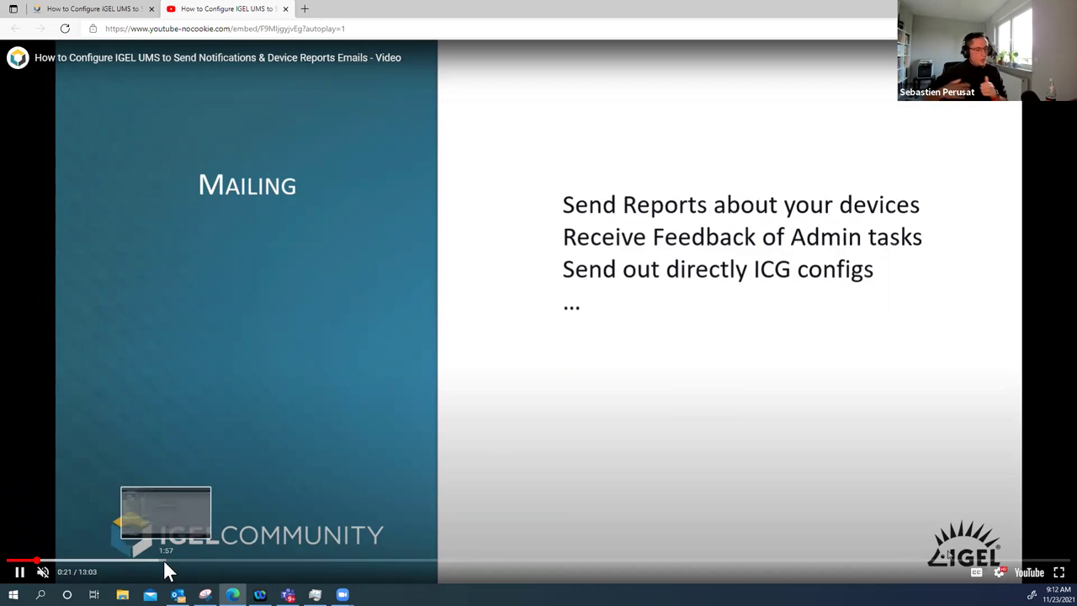
{"action": "left_click", "coordinate": [155, 562]}
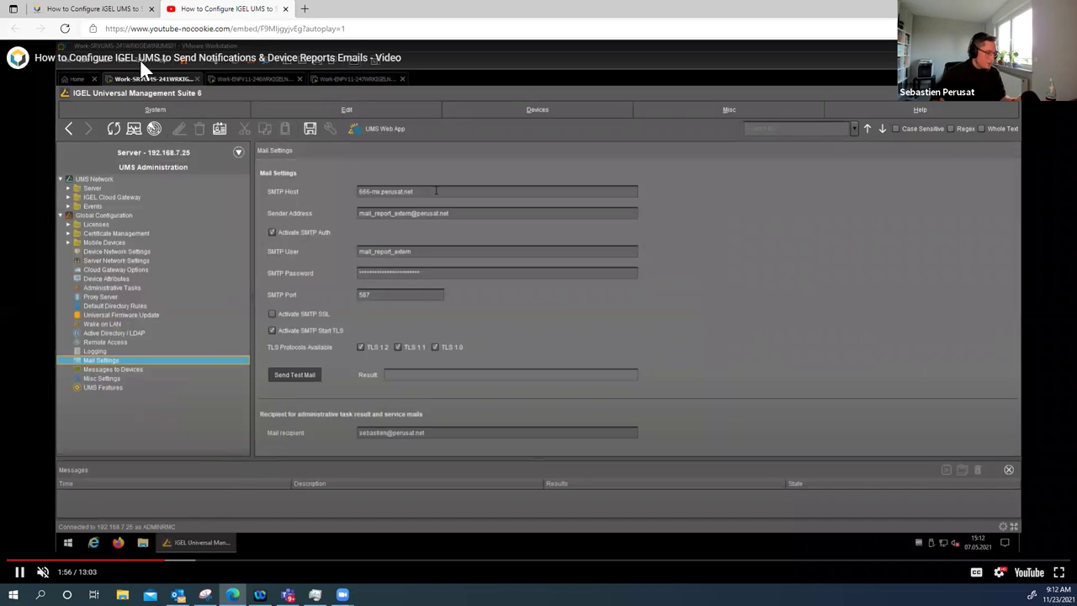
Return to the article and highlight the "01:30 Setup the Mail relay" entry in the chapter list.
{"action": "left_click", "coordinate": [98, 9]}
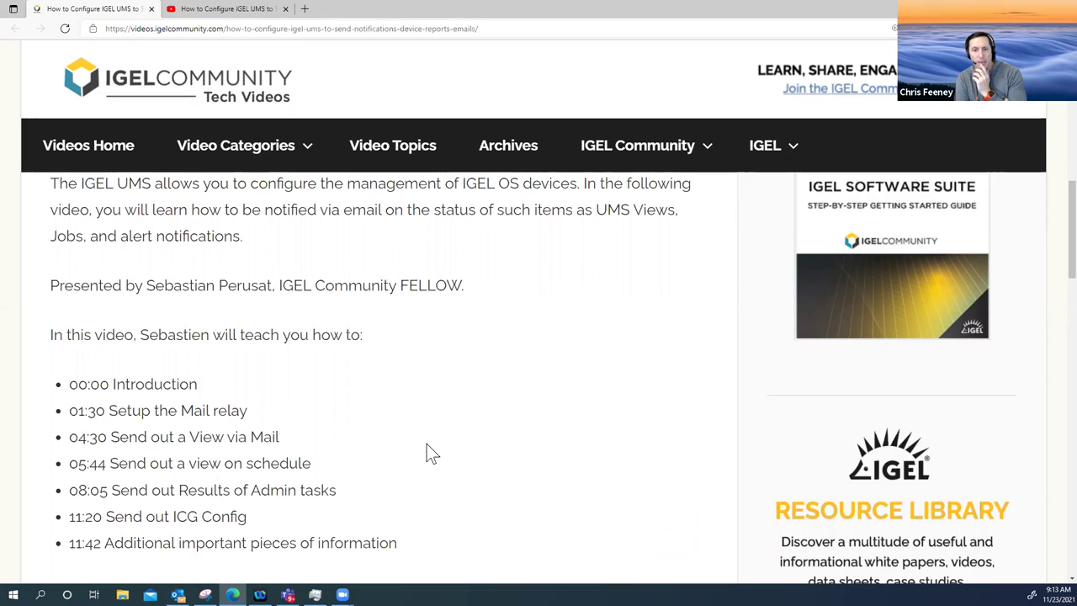
{"action": "scroll", "coordinate": [426, 451], "scroll_direction": "down", "scroll_amount": 1}
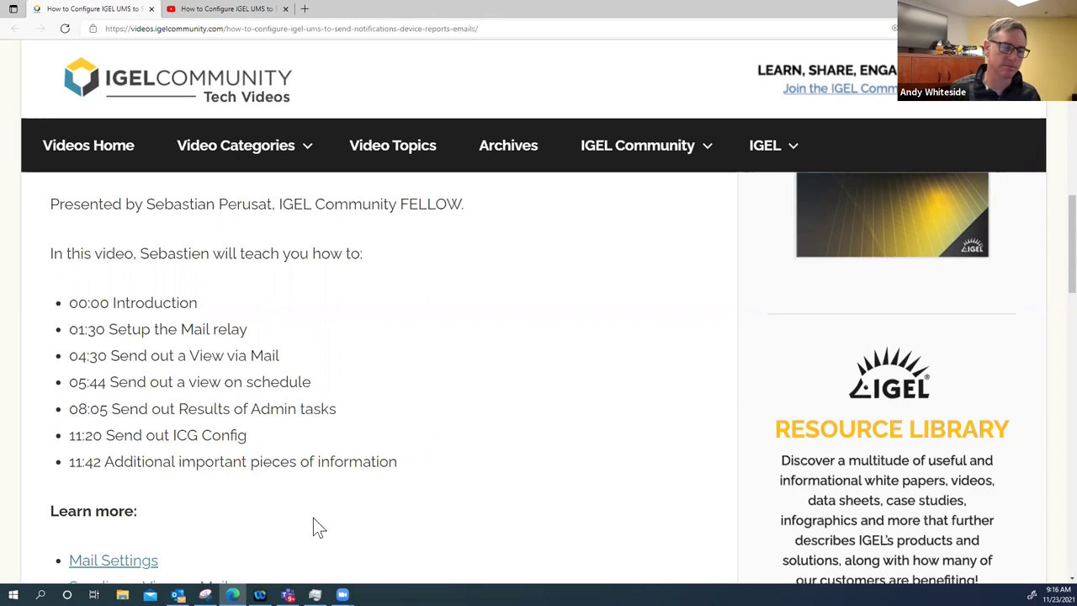
{"action": "mouse_move", "coordinate": [244, 144]}
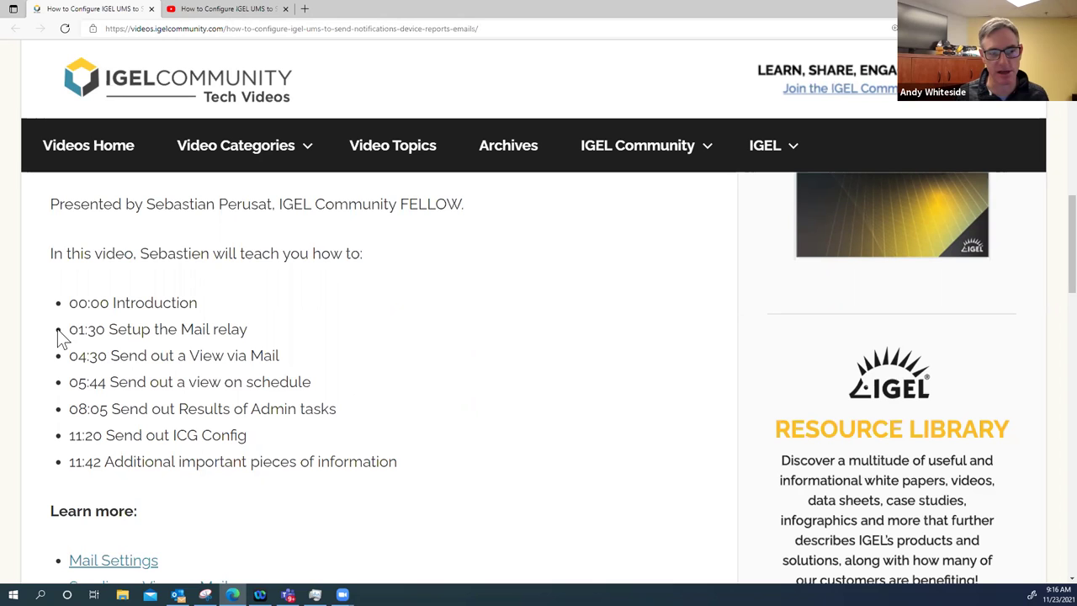
{"action": "left_click_drag", "start_coordinate": [57, 333], "coordinate": [257, 345]}
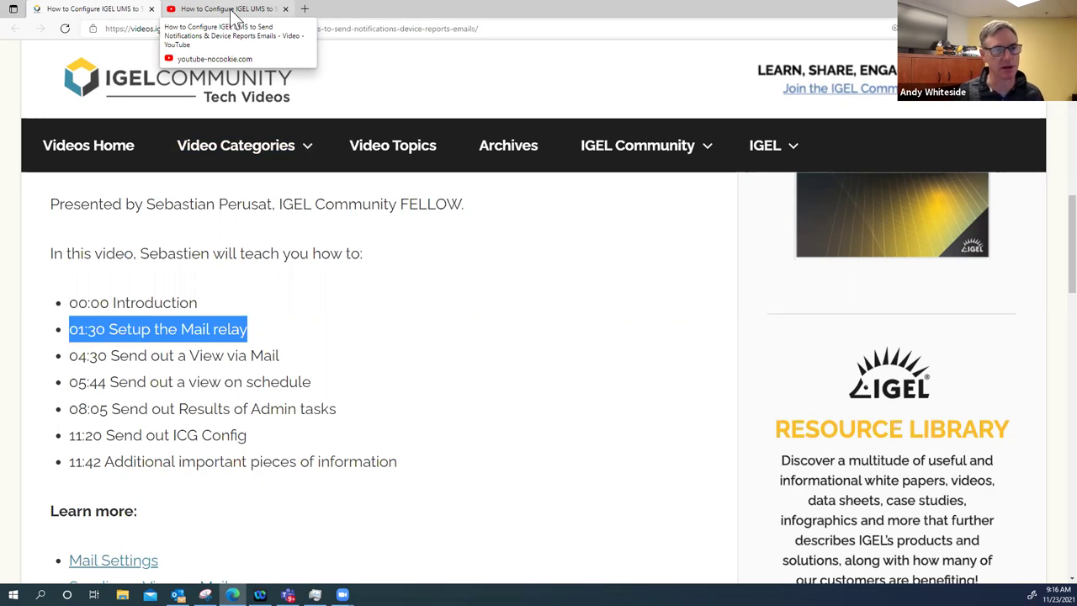
Rewind the video to the mail relay section and pause it at 1:46 on the Mail Settings page.
{"action": "left_click", "coordinate": [234, 10]}
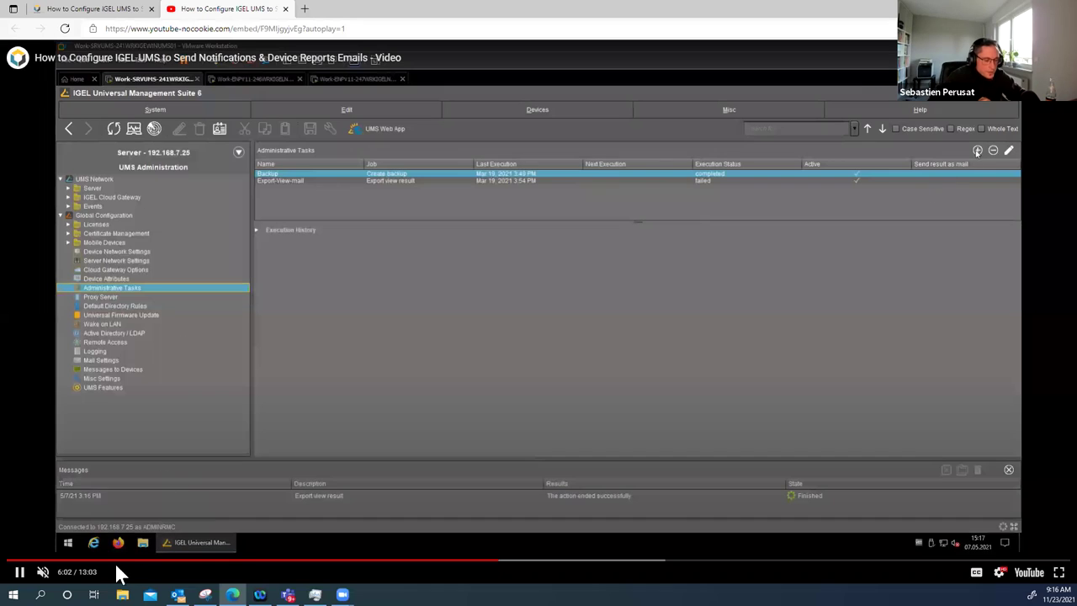
{"action": "left_click_drag", "start_coordinate": [80, 562], "coordinate": [115, 567]}
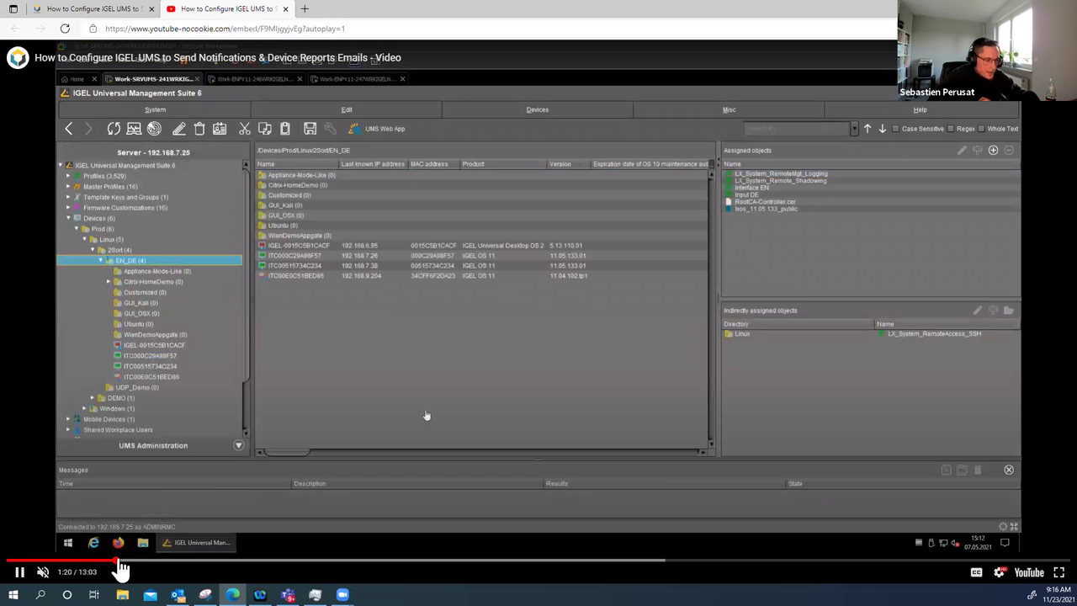
{"action": "left_click", "coordinate": [124, 562]}
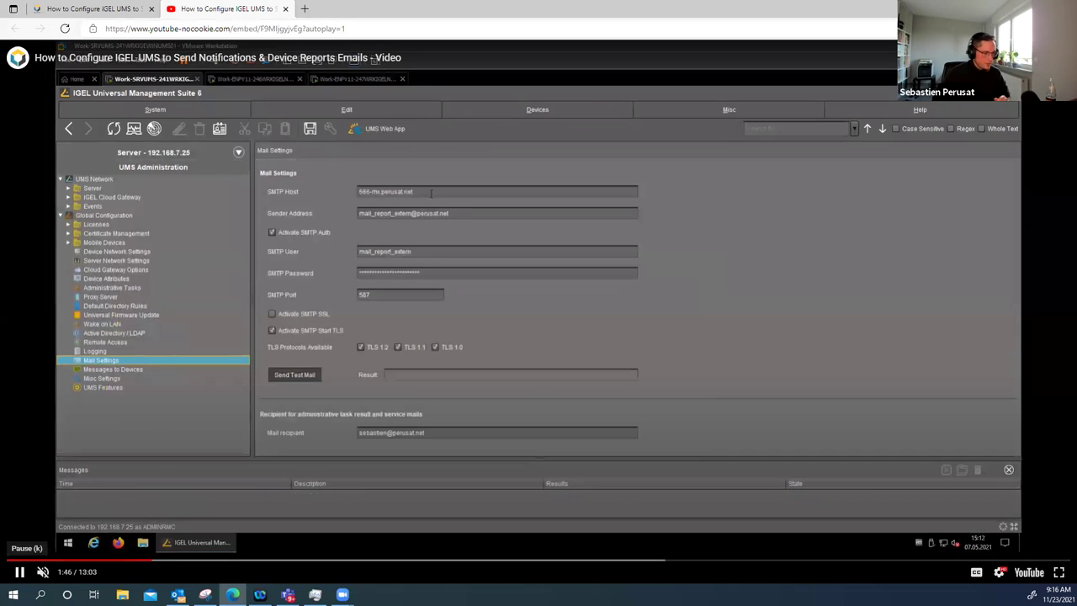
{"action": "left_click", "coordinate": [18, 571]}
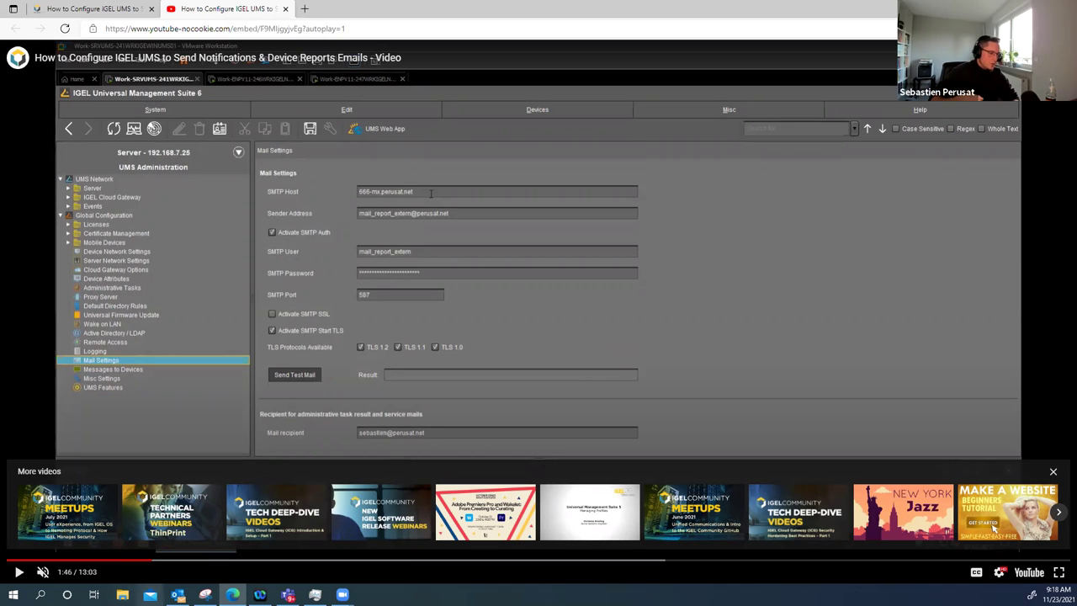
Close the open Outlook window without leaving the video.
{"action": "right_click", "coordinate": [178, 595]}
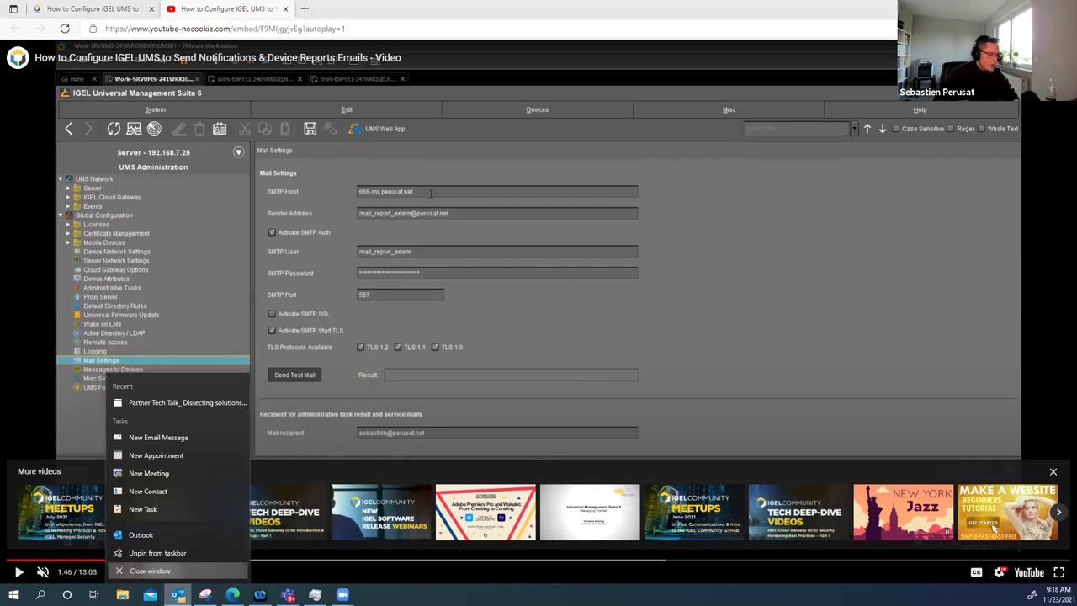
{"action": "left_click", "coordinate": [157, 572]}
{"action": "mouse_move", "coordinate": [315, 595]}
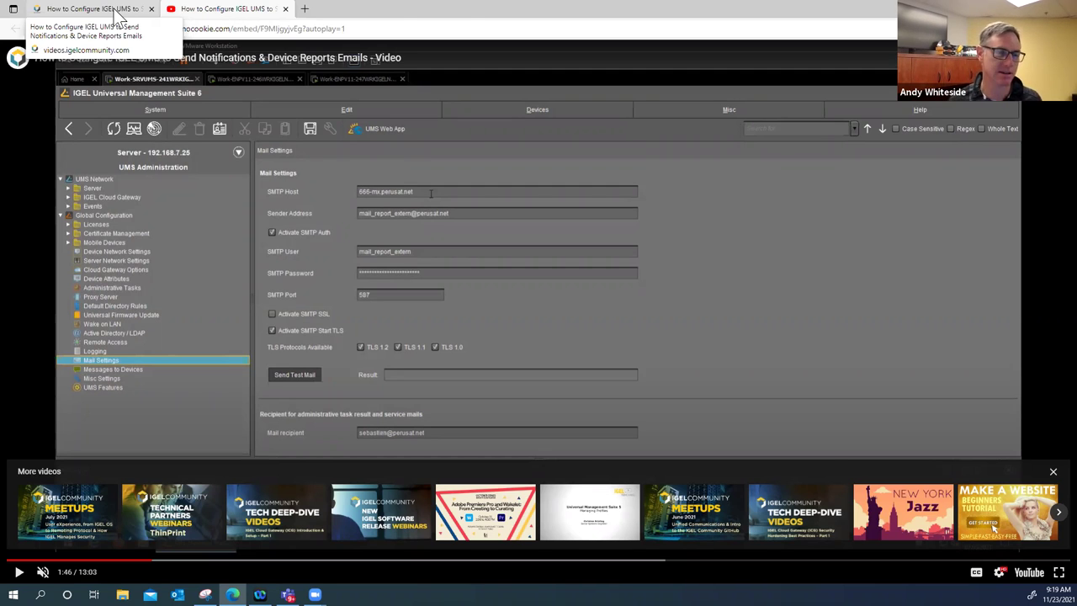
Highlight "04:30 Send out a View via Mail" in the article's chapter list and return to the video.
{"action": "left_click", "coordinate": [116, 16]}
{"action": "mouse_move", "coordinate": [257, 261]}
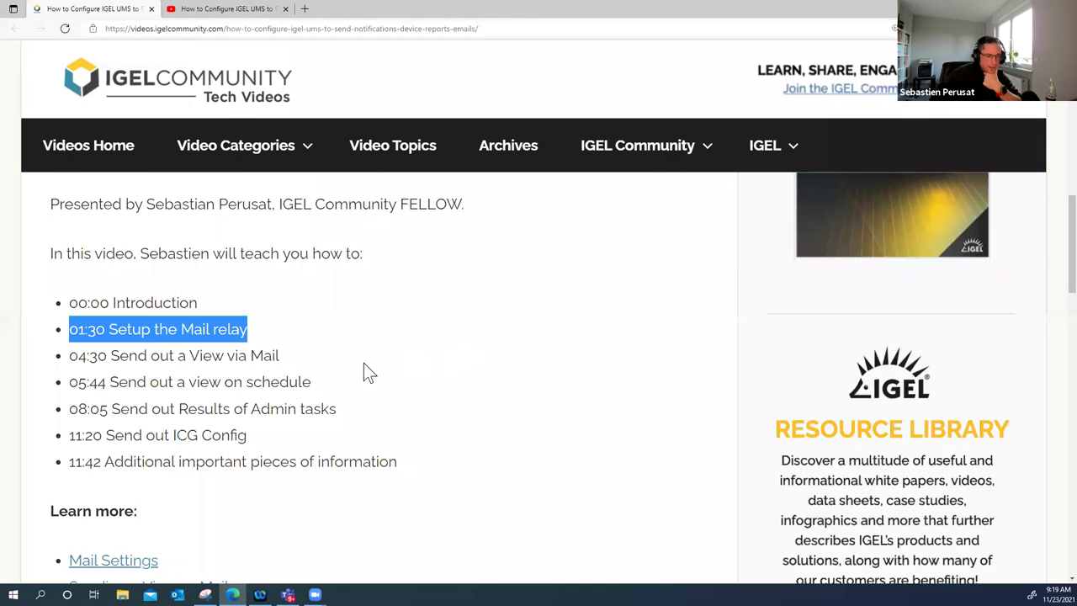
{"action": "left_click_drag", "start_coordinate": [286, 355], "coordinate": [69, 358]}
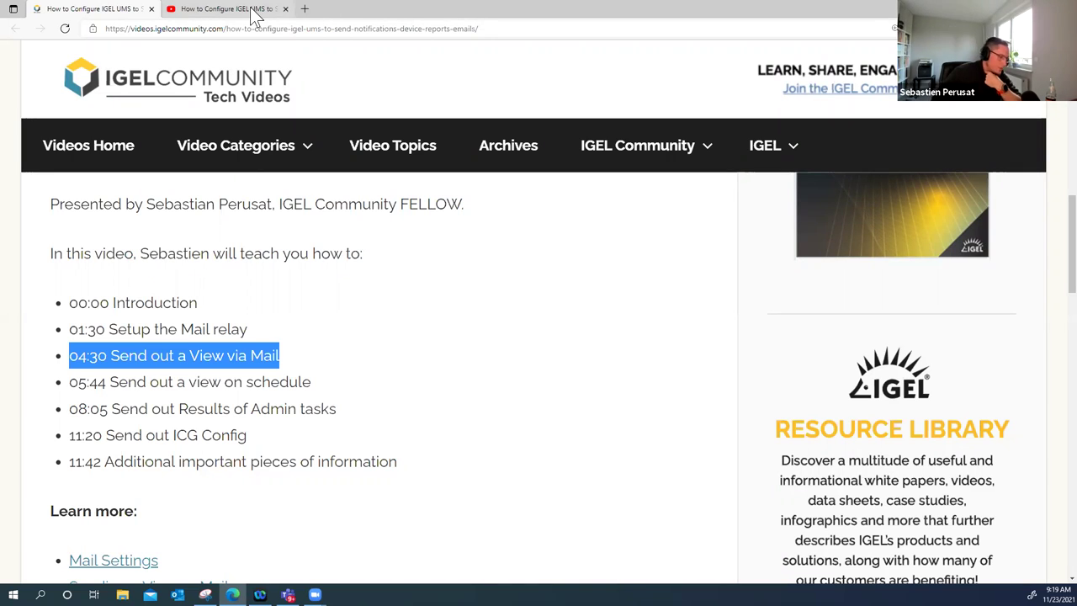
{"action": "key", "text": "ctrl+Tab"}
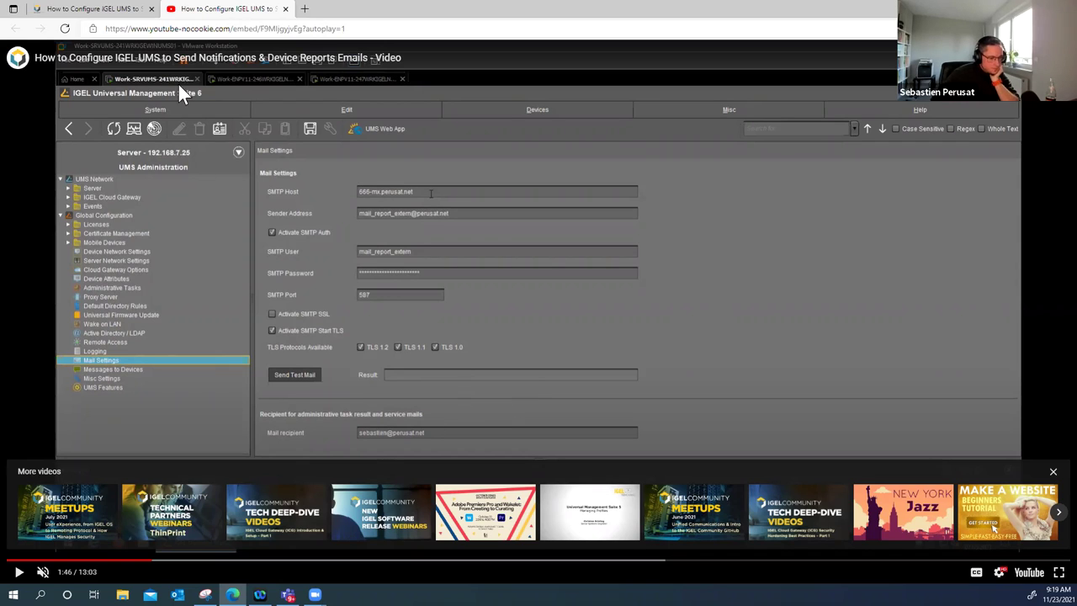
{"action": "left_click", "coordinate": [114, 12]}
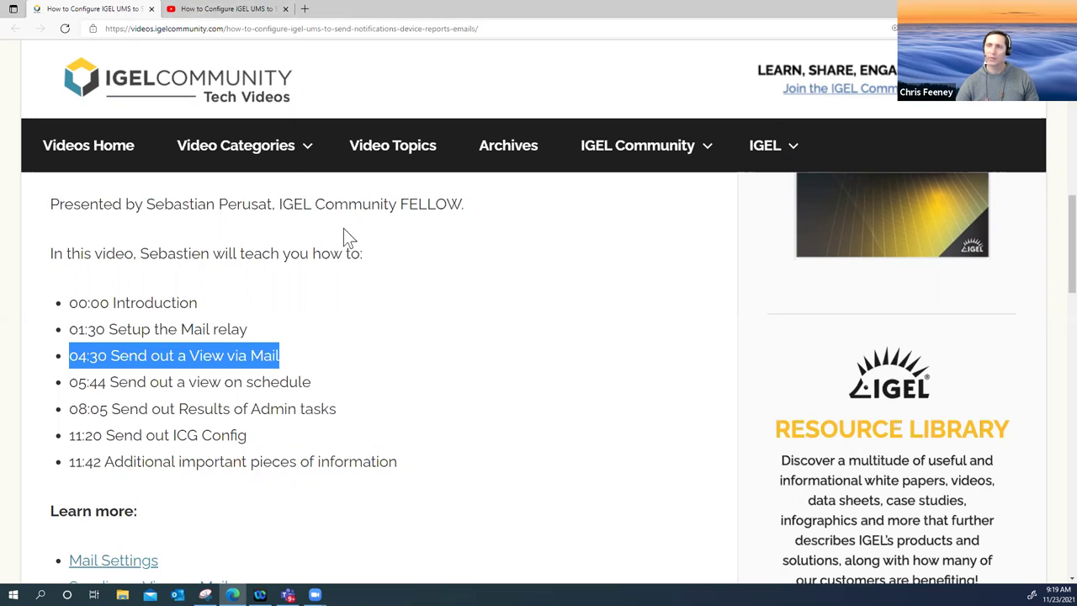
{"action": "left_click", "coordinate": [251, 10]}
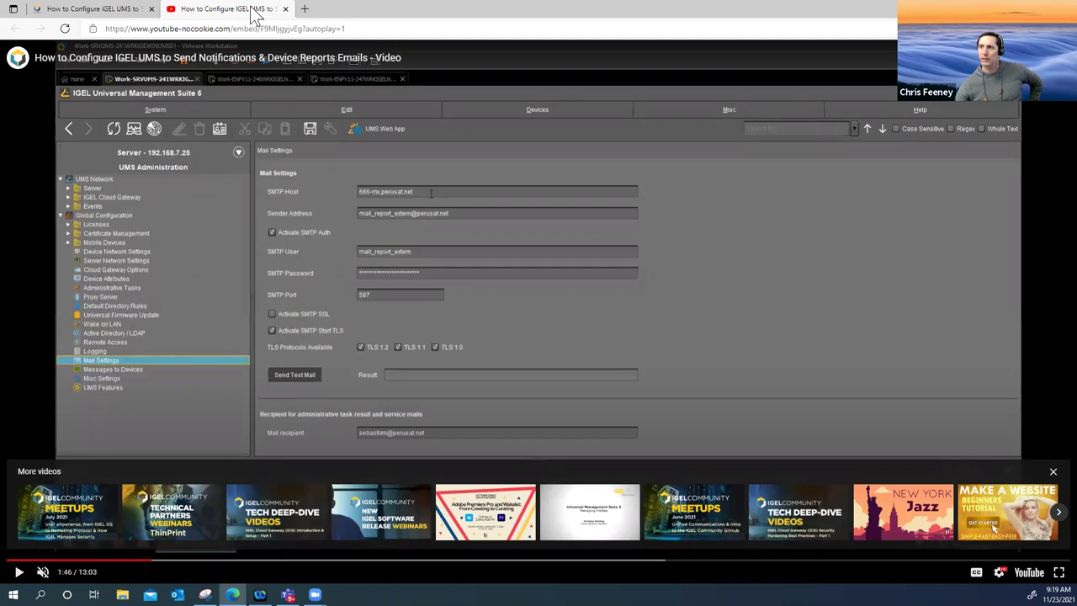
{"action": "left_click", "coordinate": [118, 10]}
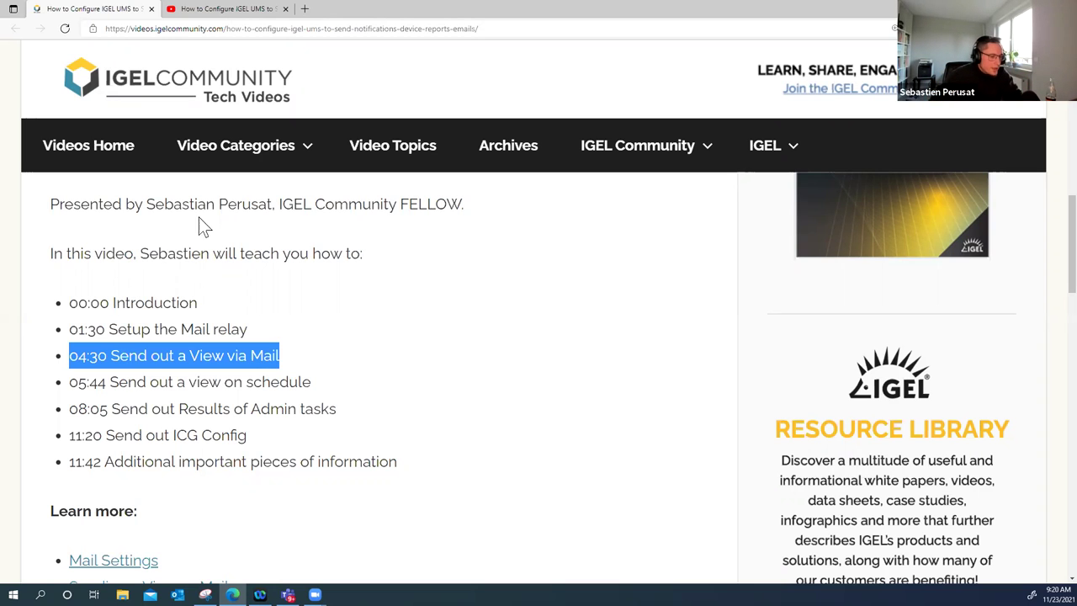
{"action": "left_click", "coordinate": [249, 17]}
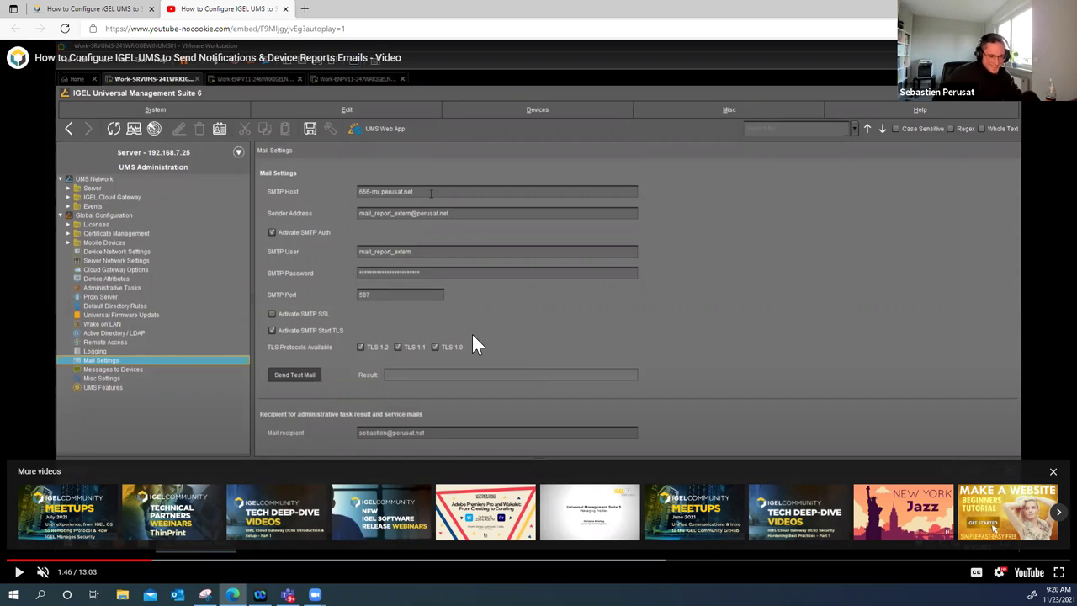
Check the article's chapter list, then play the video from 4:23 through the view-by-mail section and pause it at 5:22.
{"action": "left_click", "coordinate": [89, 12]}
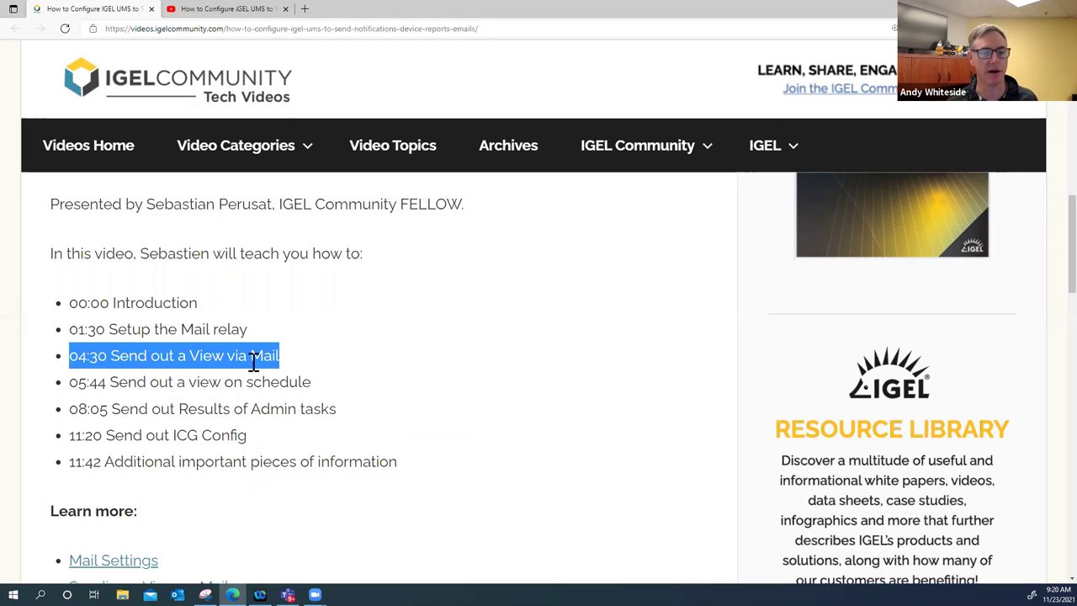
{"action": "left_click", "coordinate": [210, 12]}
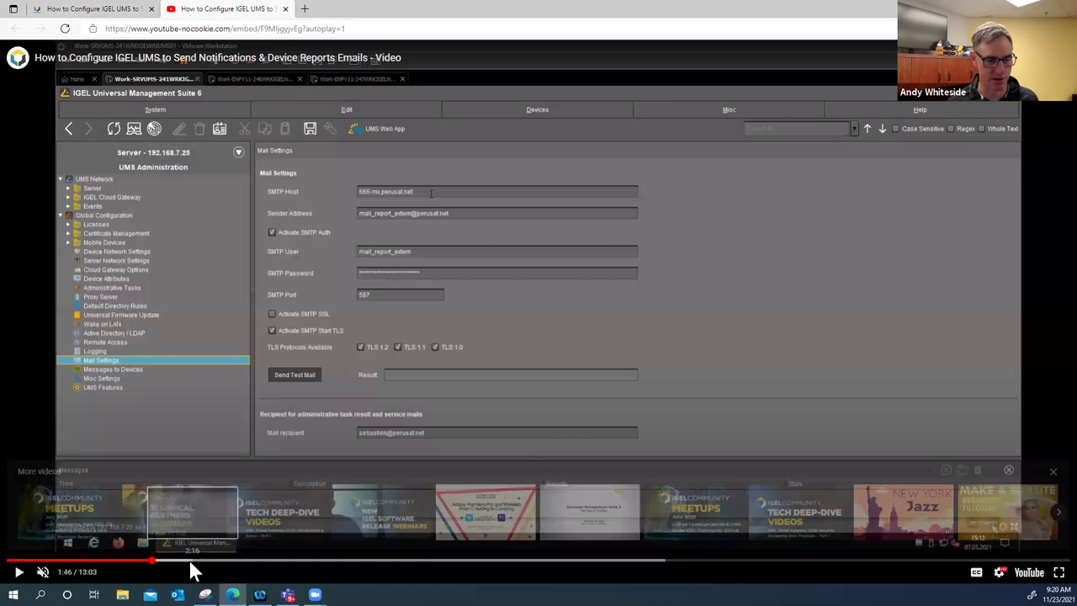
{"action": "left_click", "coordinate": [330, 560]}
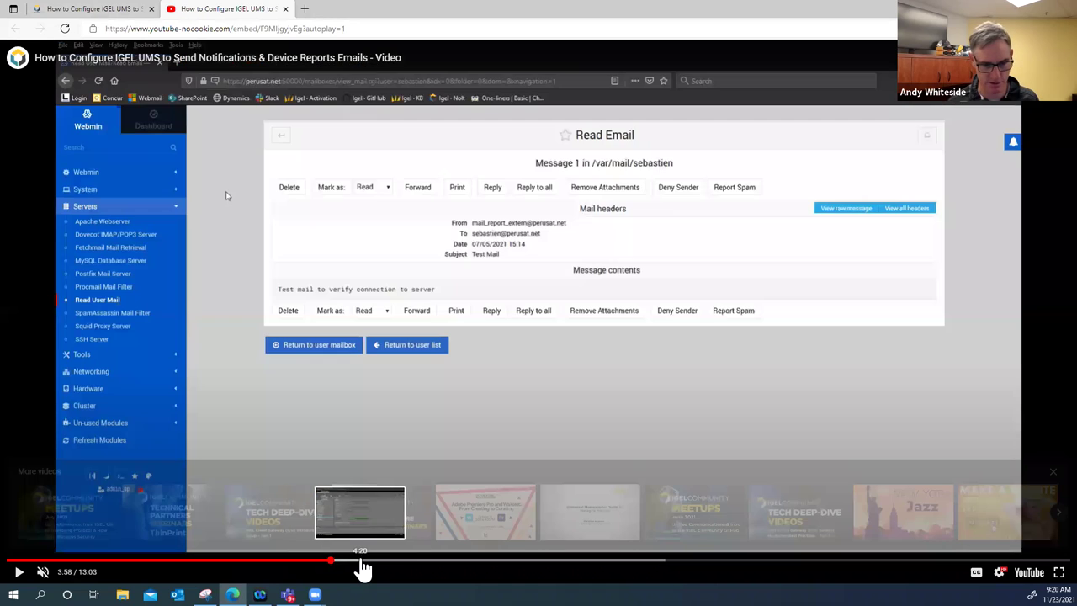
{"action": "left_click", "coordinate": [364, 560]}
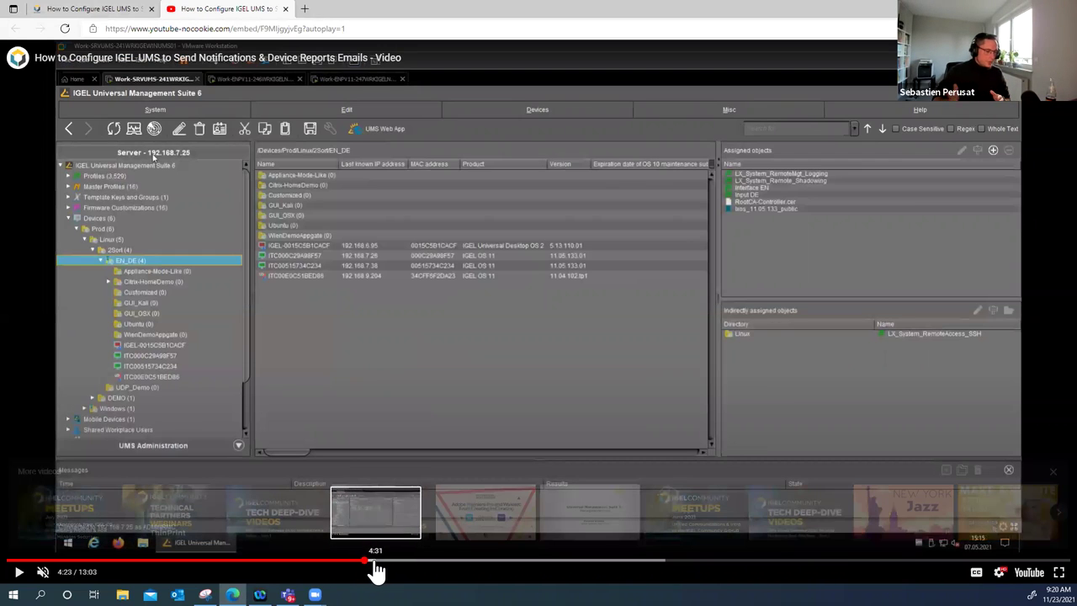
{"action": "left_click", "coordinate": [153, 156]}
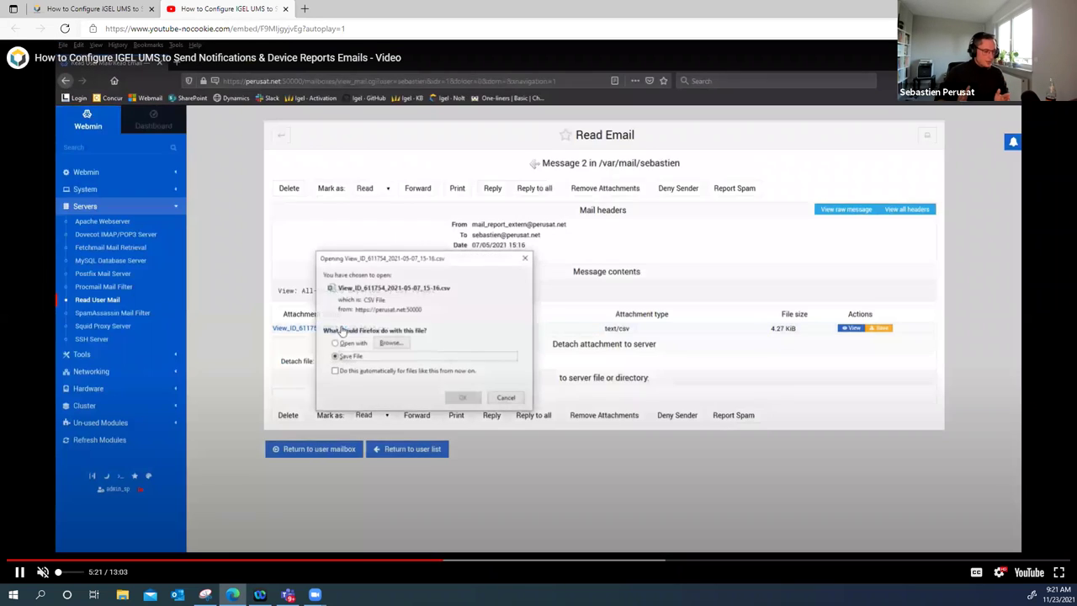
{"action": "key", "text": "space"}
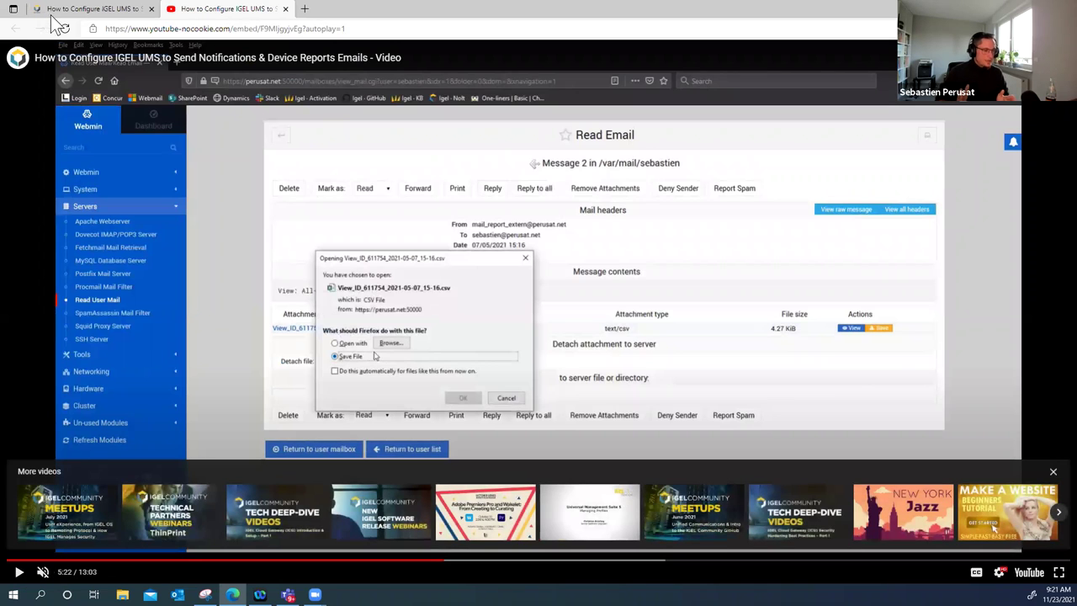
Glance at the article's chapter list, then resume the video and pause it at 5:44 on the Mail Settings page.
{"action": "left_click", "coordinate": [74, 12]}
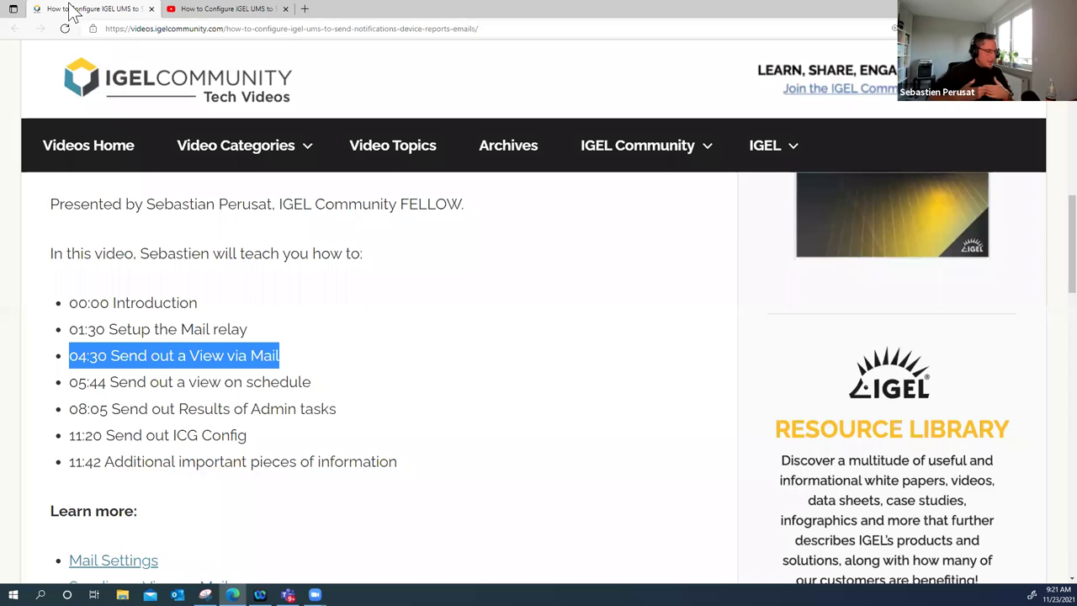
{"action": "left_click", "coordinate": [208, 10]}
{"action": "left_click", "coordinate": [18, 572]}
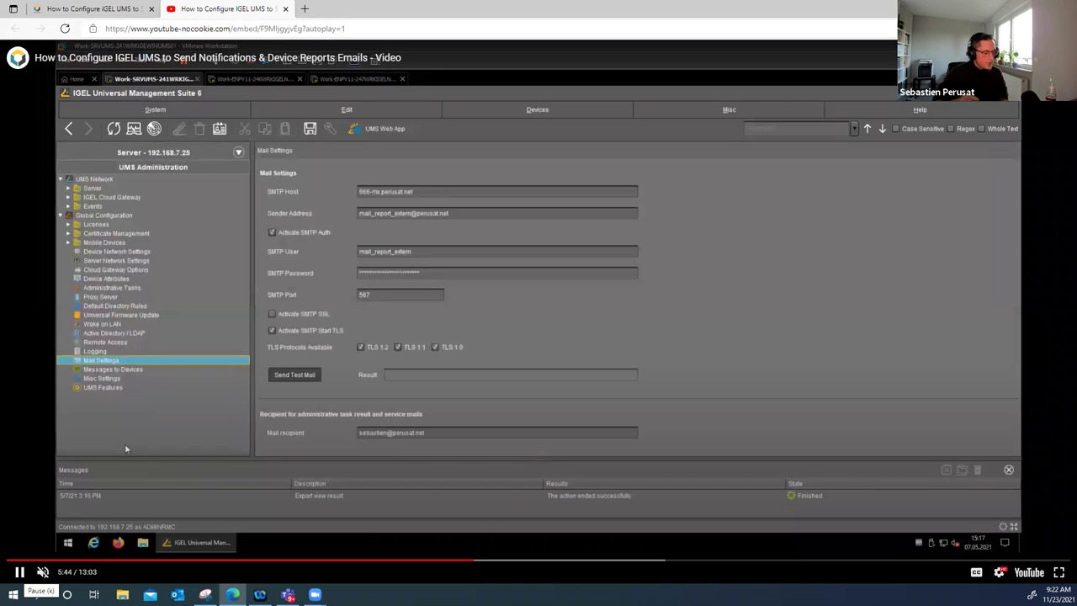
{"action": "left_click", "coordinate": [18, 572]}
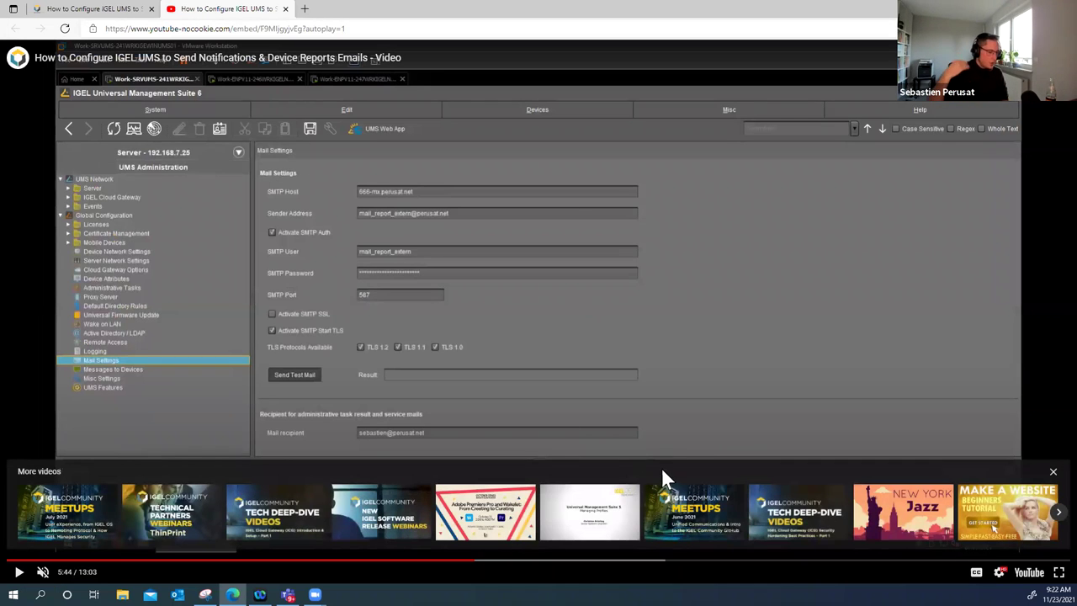
Return to the video after checking the article and rewind it to 4:47, showing the "Send view result as mail" dialog.
{"action": "left_click", "coordinate": [99, 10]}
{"action": "left_click", "coordinate": [261, 11]}
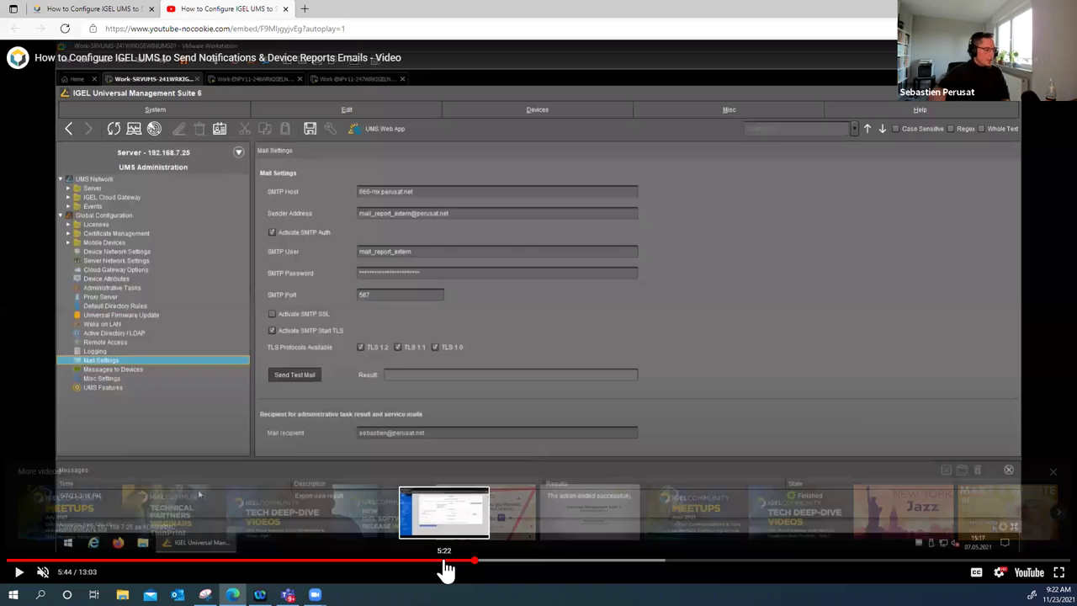
{"action": "left_click", "coordinate": [445, 560]}
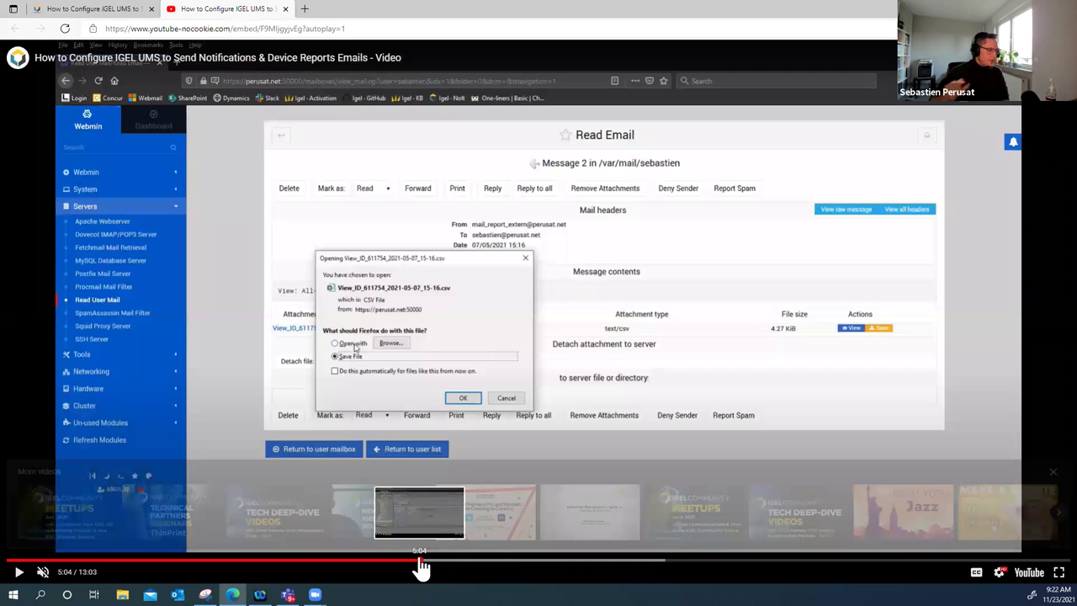
{"action": "left_click", "coordinate": [419, 560]}
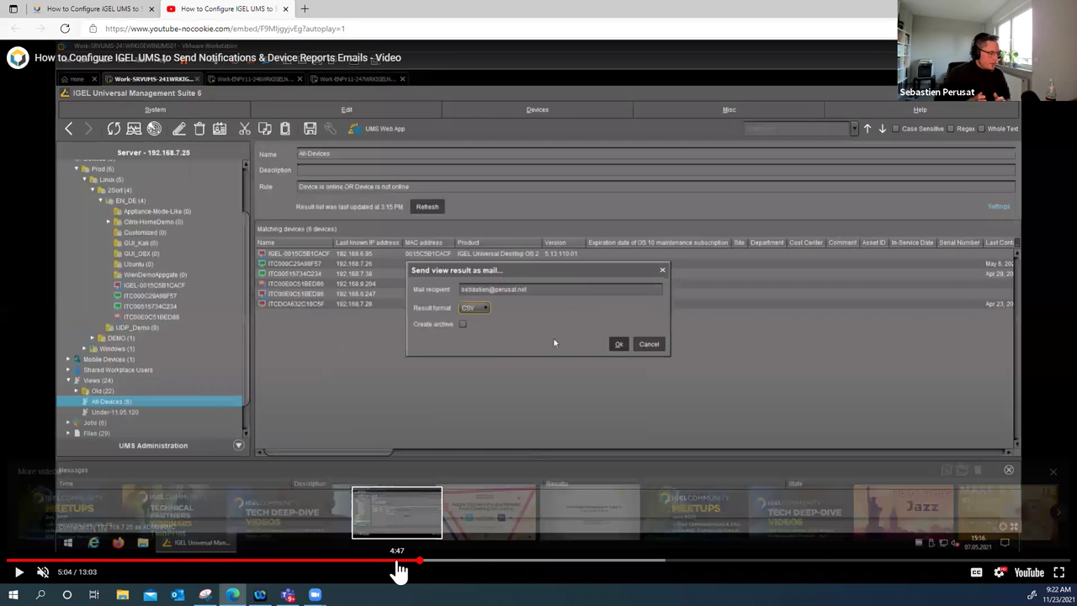
{"action": "left_click", "coordinate": [396, 560]}
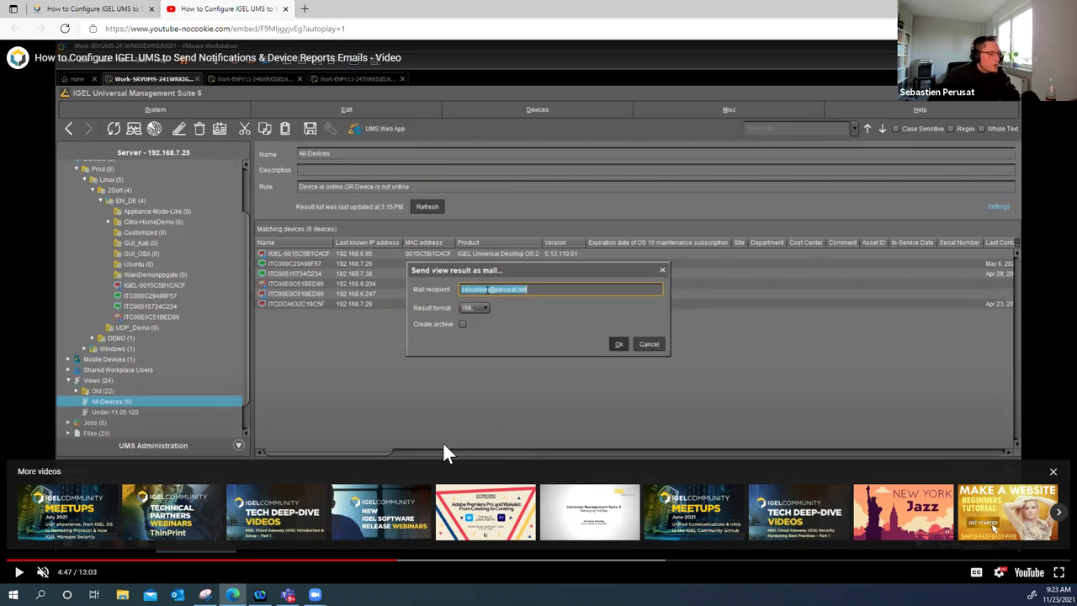
Scrub the video between 4:59 and 4:55 to examine the XML, HTML and CSV result format choices.
{"action": "left_click", "coordinate": [415, 560]}
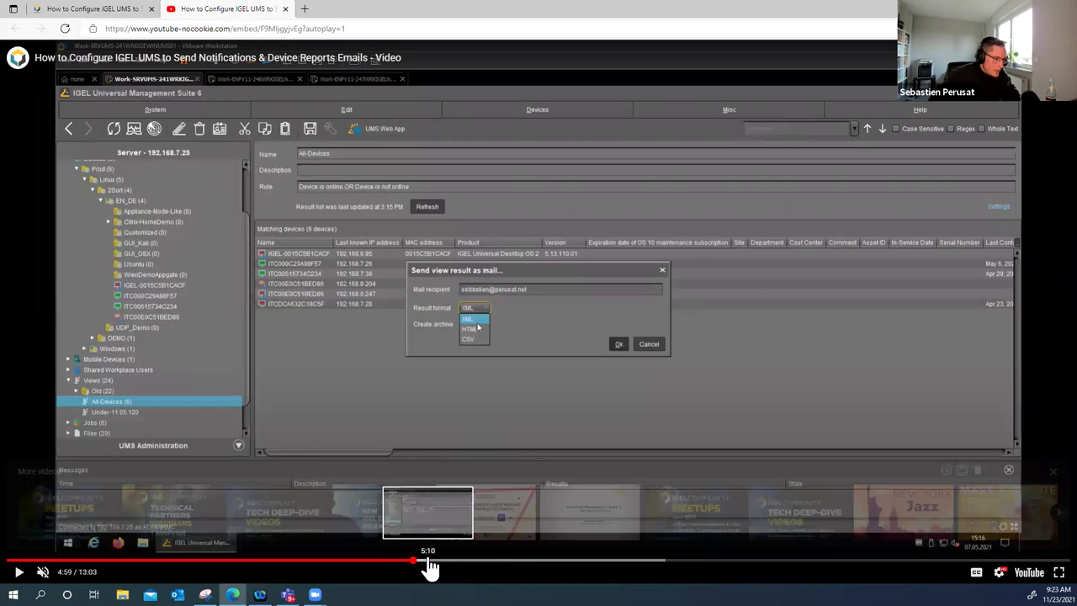
{"action": "left_click", "coordinate": [429, 561]}
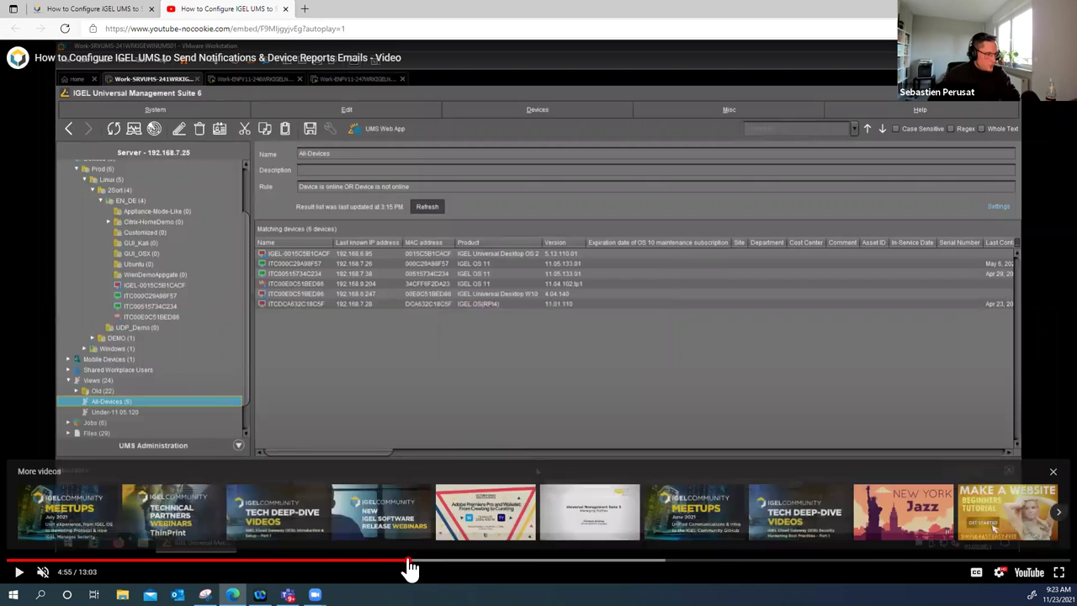
{"action": "left_click", "coordinate": [410, 560]}
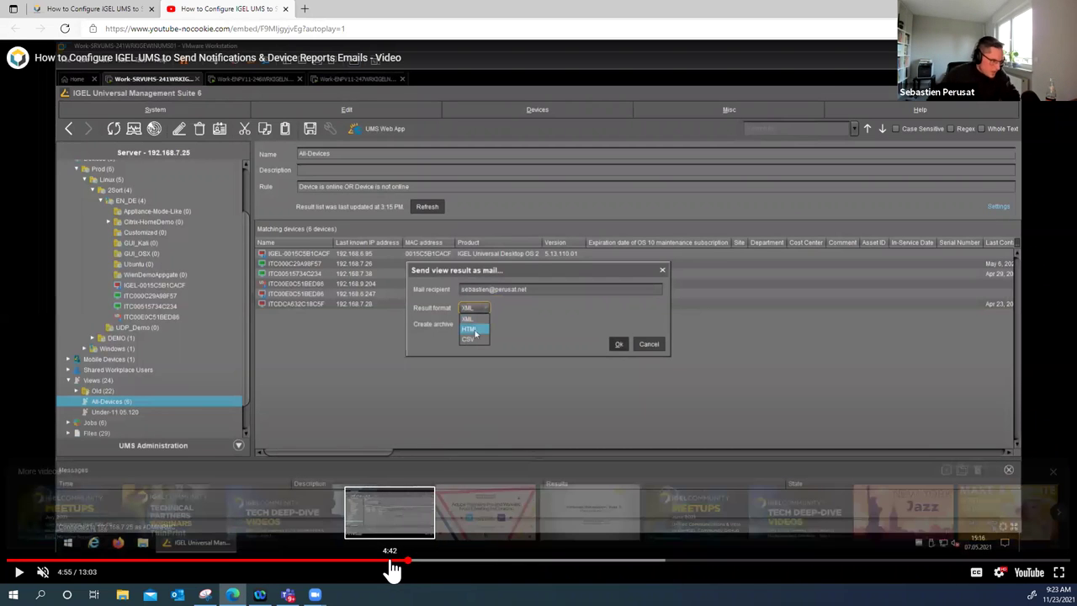
Rewind the video past the device list at 4:29 and stop at 4:15 on the received test mail.
{"action": "left_click", "coordinate": [390, 560]}
{"action": "left_click", "coordinate": [374, 560]}
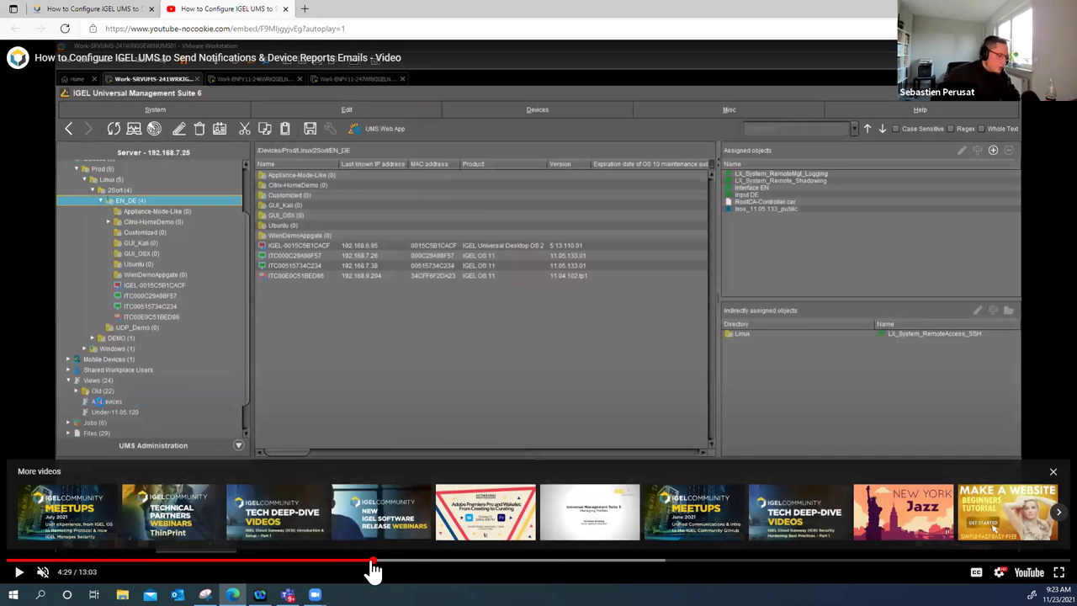
{"action": "left_click", "coordinate": [350, 561]}
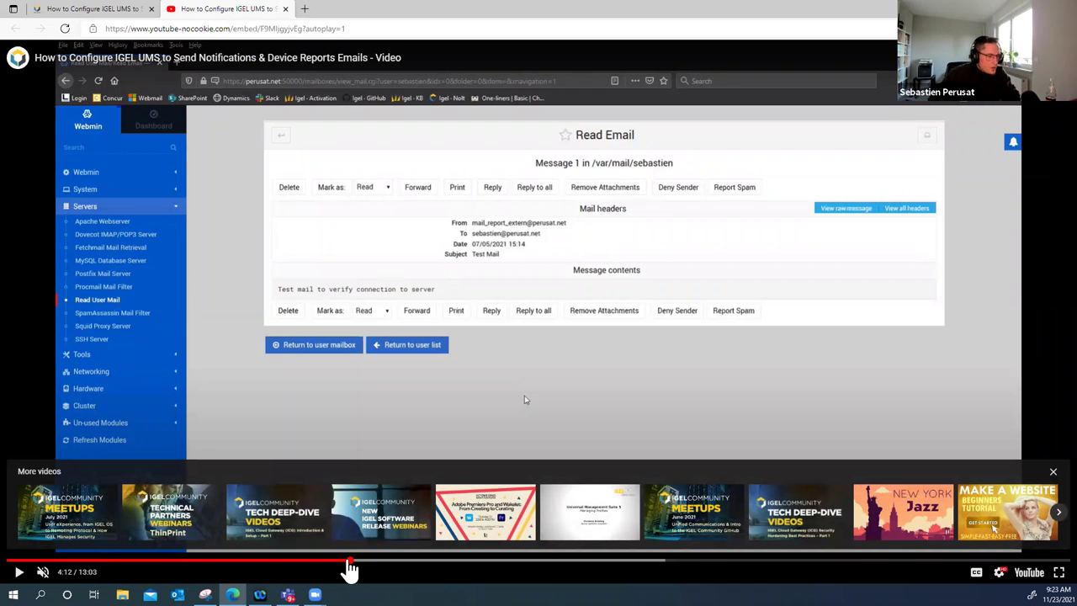
{"action": "left_click", "coordinate": [332, 568]}
{"action": "left_click_drag", "start_coordinate": [331, 569], "coordinate": [358, 568]}
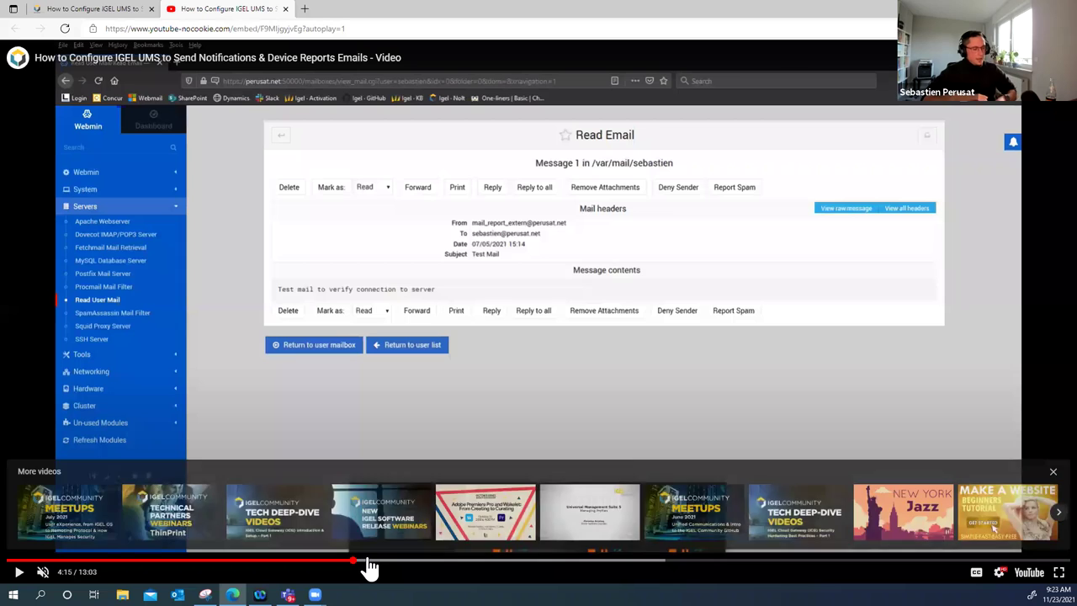
Highlight "05:44 Send out a view on schedule" in the article, then move the video to 5:45 and hide its suggested videos.
{"action": "left_click", "coordinate": [126, 10]}
{"action": "left_click_drag", "start_coordinate": [310, 382], "coordinate": [70, 389]}
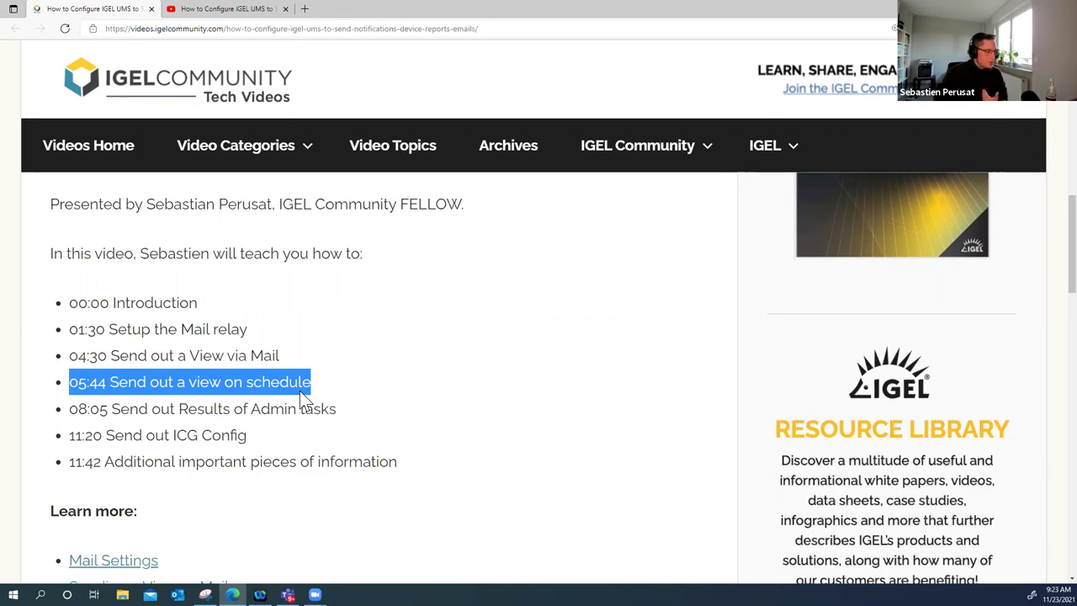
{"action": "left_click", "coordinate": [248, 9]}
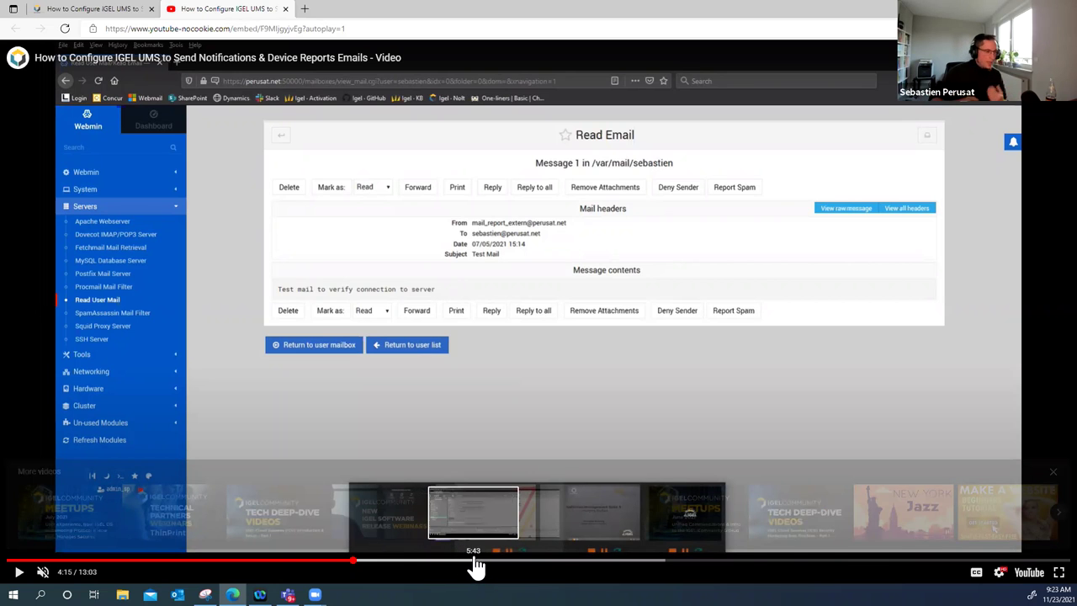
{"action": "left_click", "coordinate": [473, 569]}
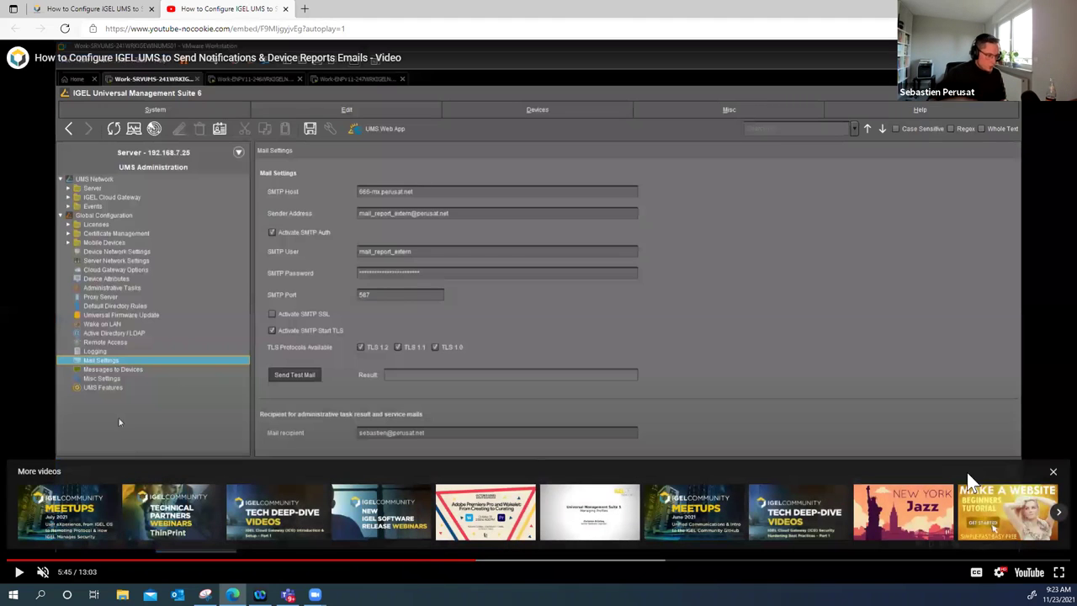
{"action": "left_click", "coordinate": [1052, 473]}
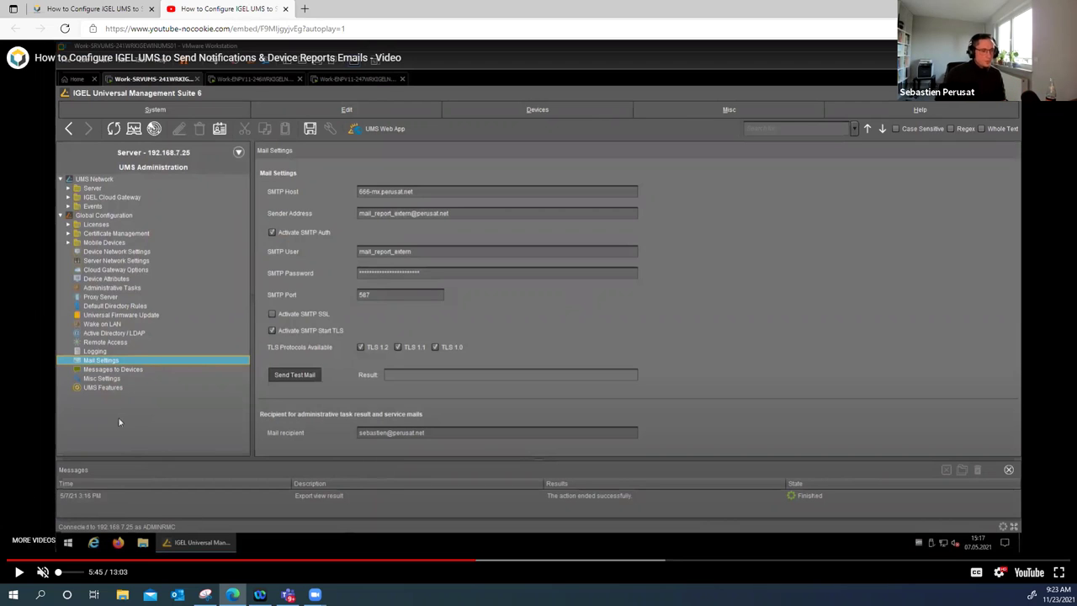
Play the Create Administrative Task section, pausing at 6:33 and again at 6:45 on the Configuration page.
{"action": "left_click", "coordinate": [18, 571]}
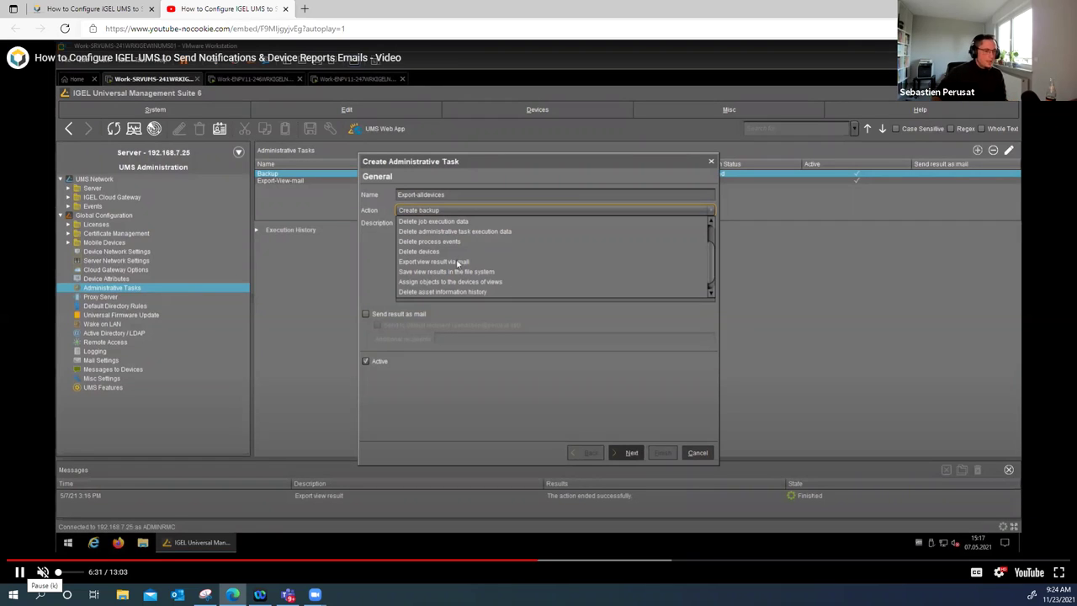
{"action": "left_click", "coordinate": [19, 571]}
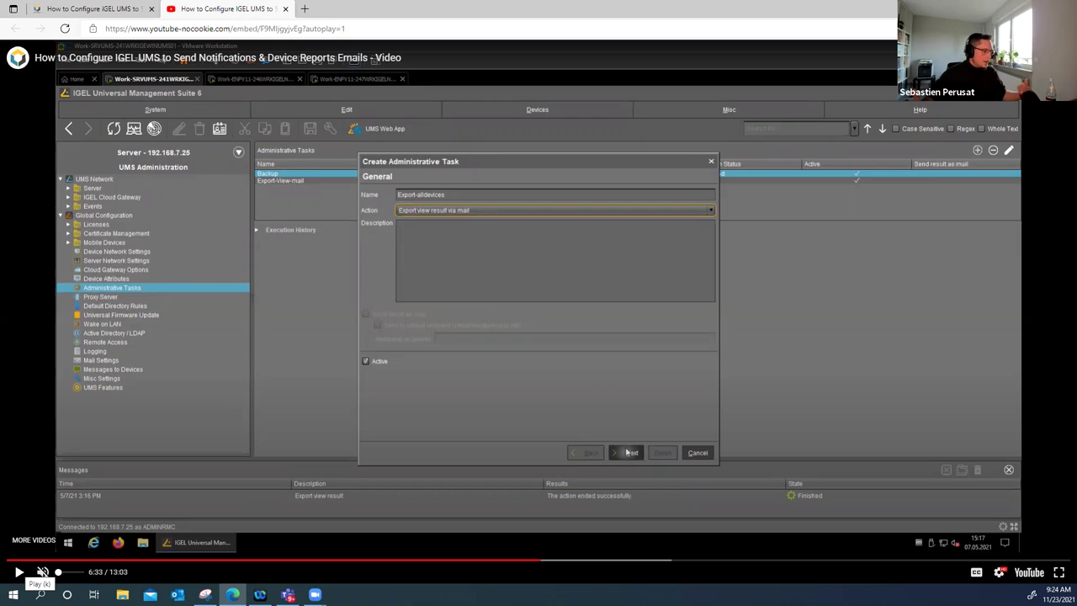
{"action": "left_click", "coordinate": [19, 571]}
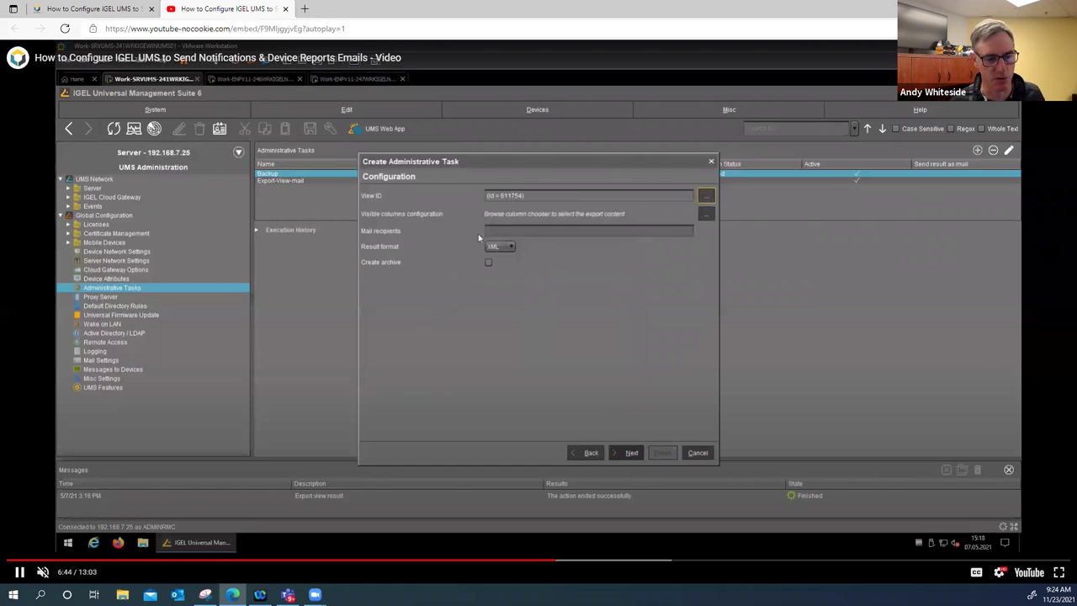
{"action": "left_click", "coordinate": [20, 572]}
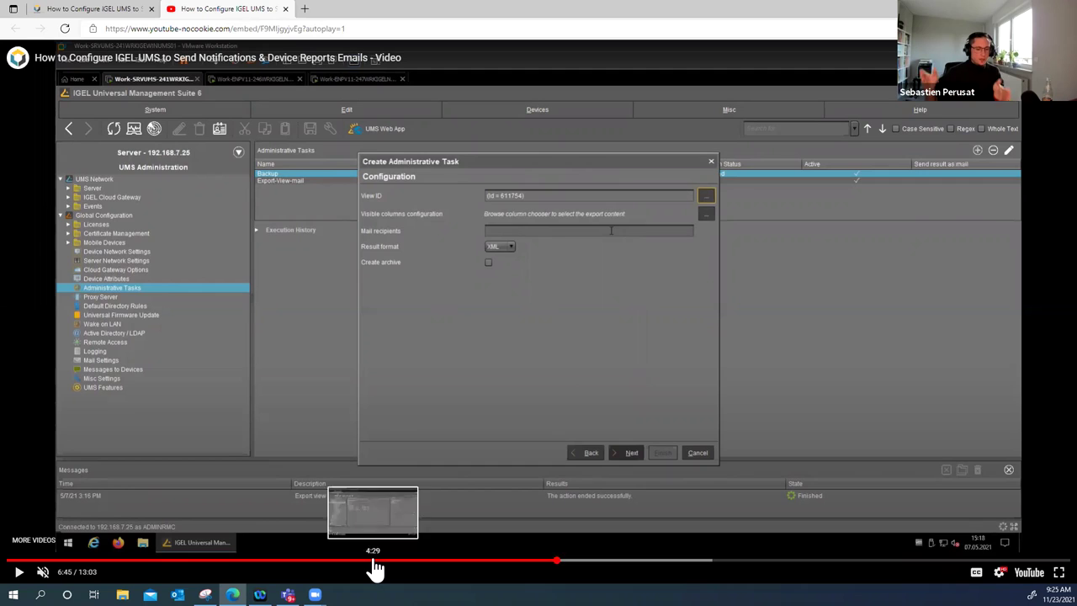
Revisit the view-by-mail section of the video from 4:29 to 5:10, then move to 6:01 on the Administrative Tasks page.
{"action": "left_click", "coordinate": [374, 561]}
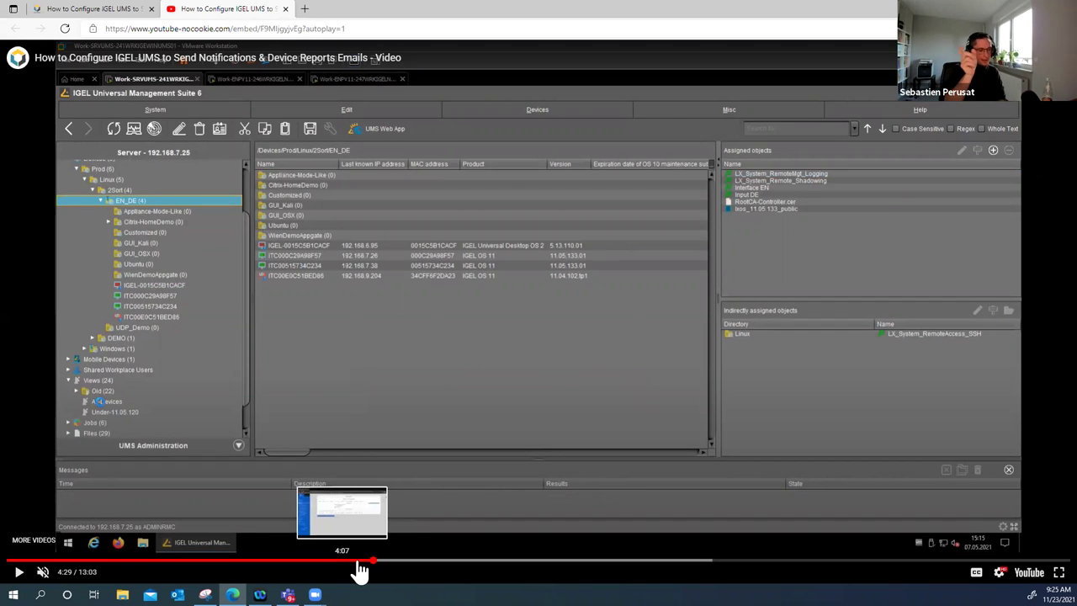
{"action": "left_click", "coordinate": [397, 561]}
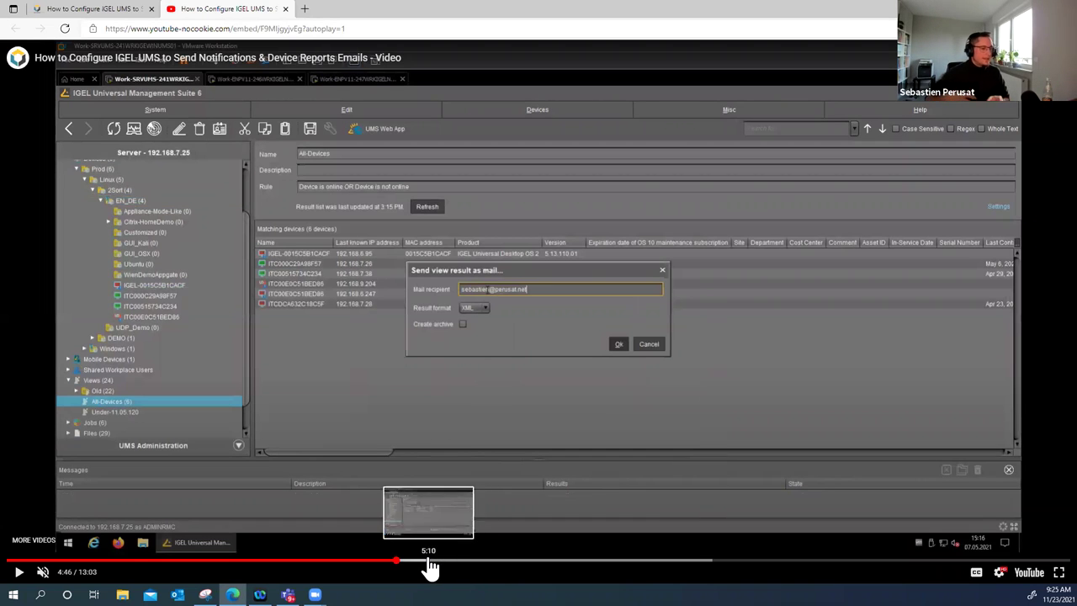
{"action": "left_click", "coordinate": [429, 560]}
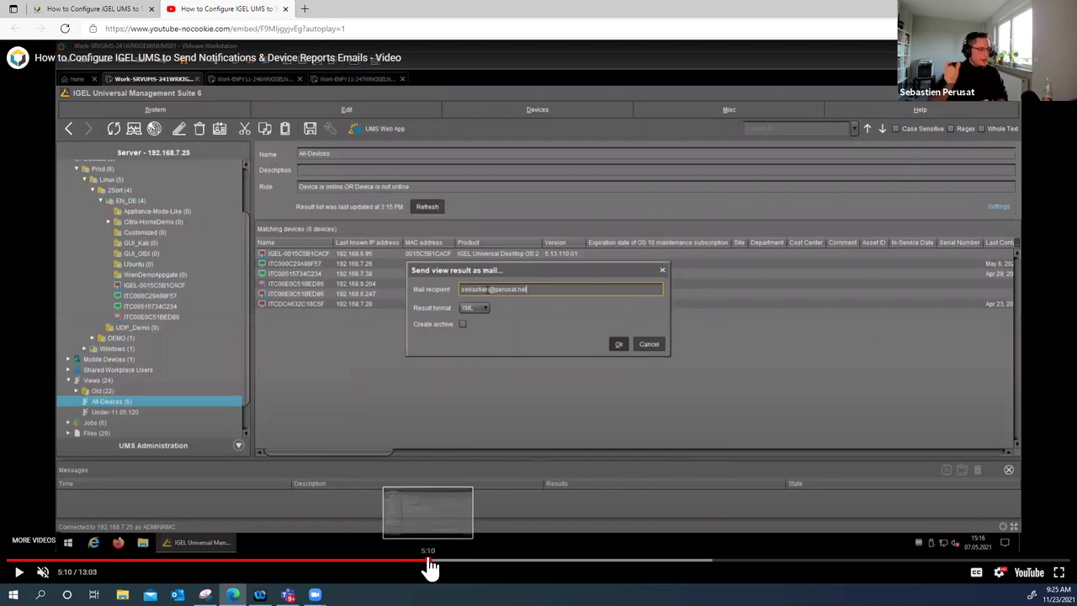
{"action": "left_click", "coordinate": [475, 561]}
{"action": "left_click", "coordinate": [499, 562]}
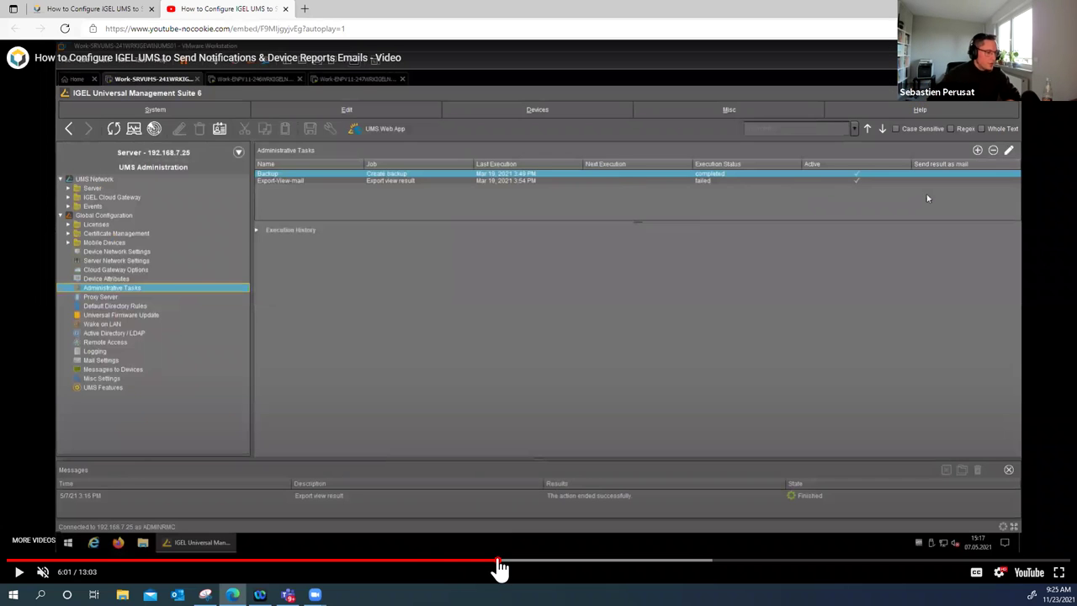
Move the video to 6:12, then rewind to 3:27 and step through the test mail section up to 4:19.
{"action": "left_click", "coordinate": [516, 560]}
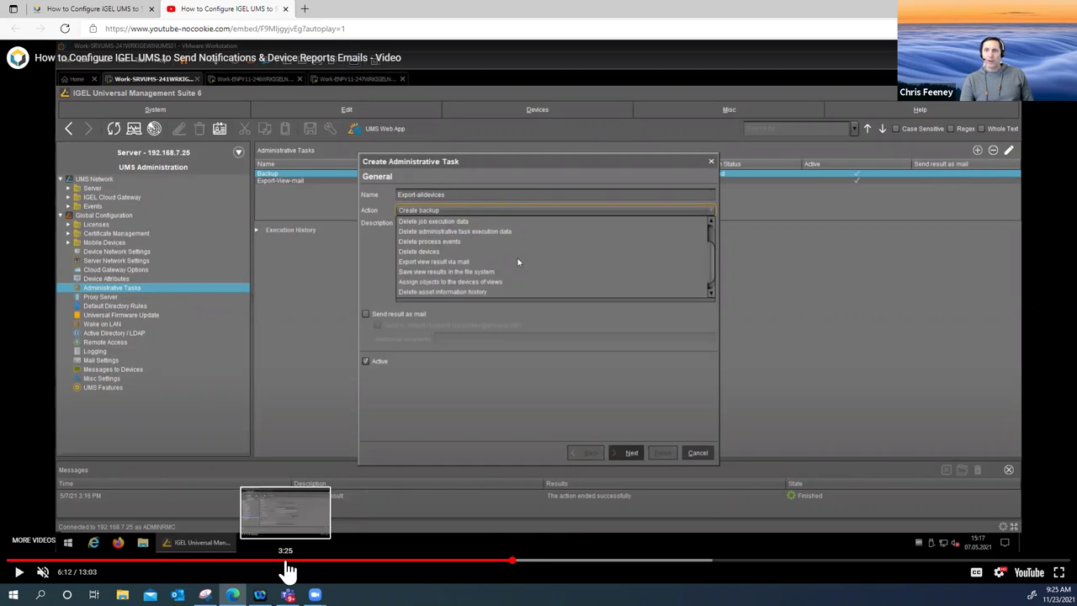
{"action": "left_click", "coordinate": [286, 560]}
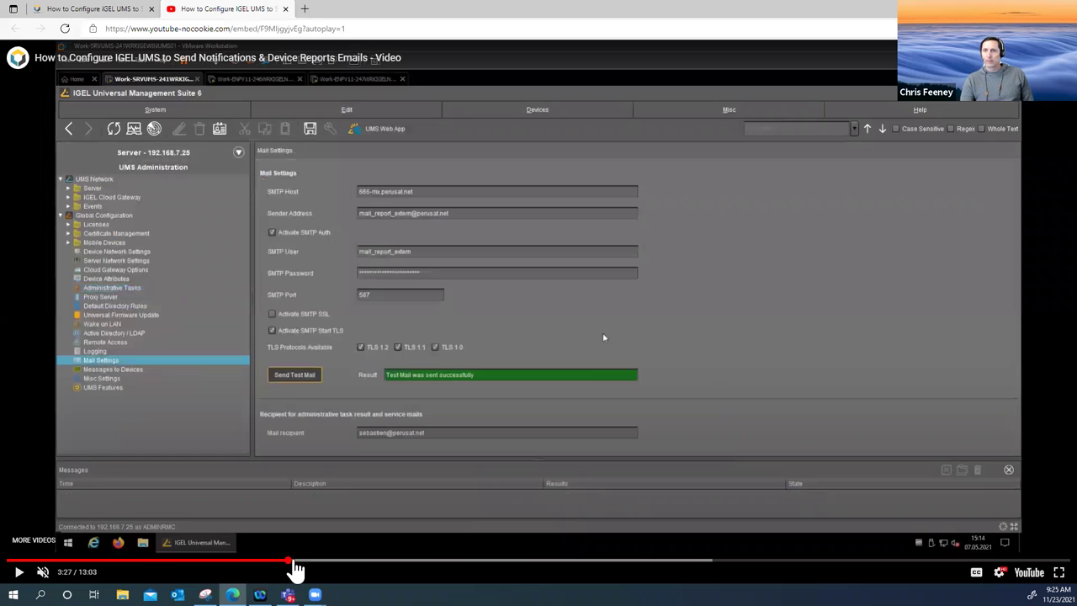
{"action": "left_click", "coordinate": [312, 560]}
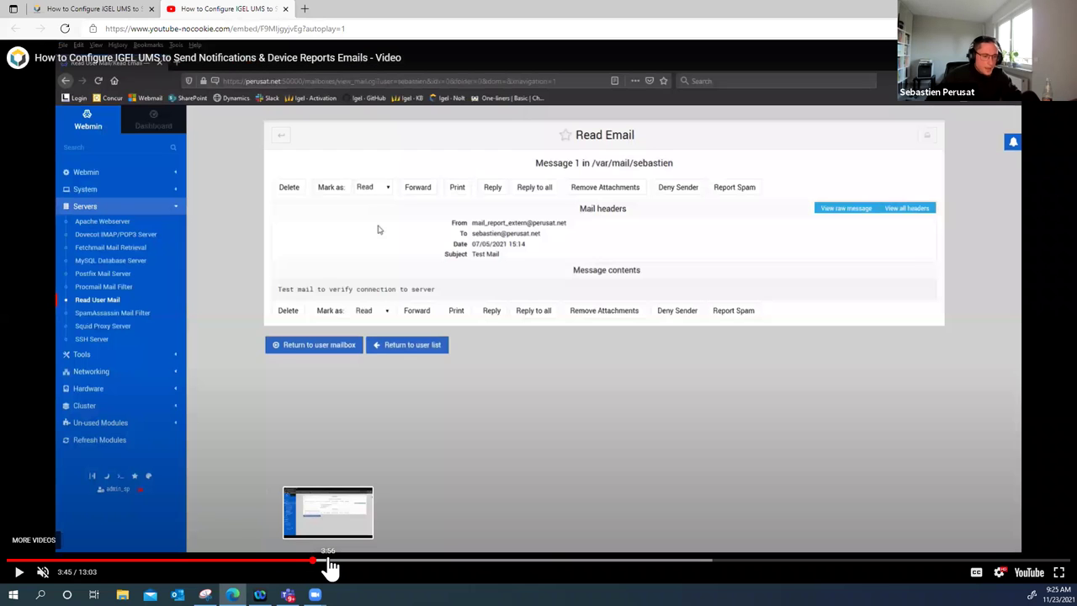
{"action": "left_click", "coordinate": [329, 560]}
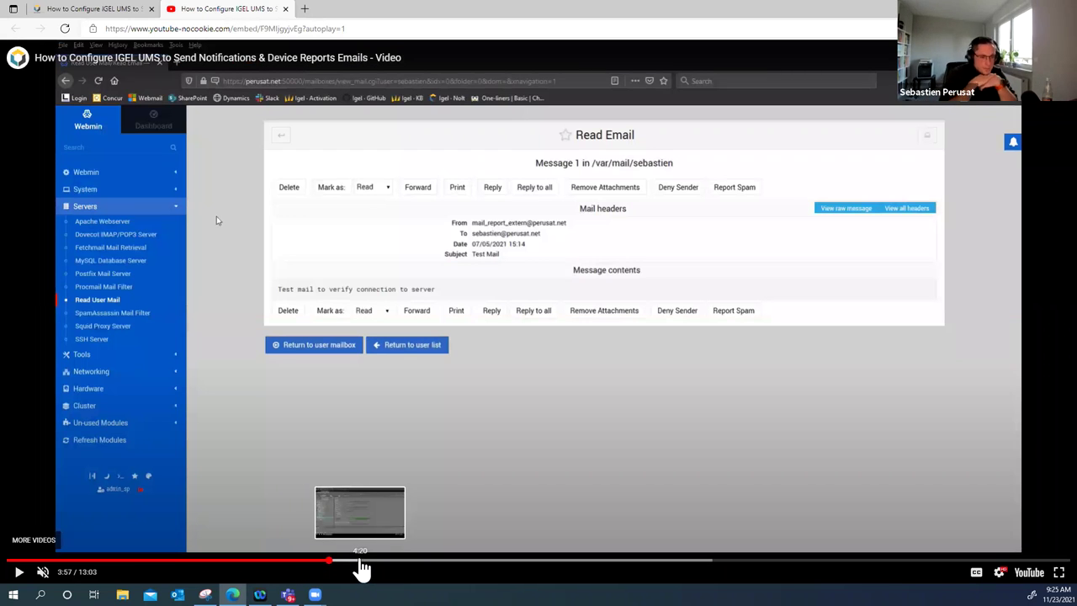
{"action": "left_click", "coordinate": [360, 561]}
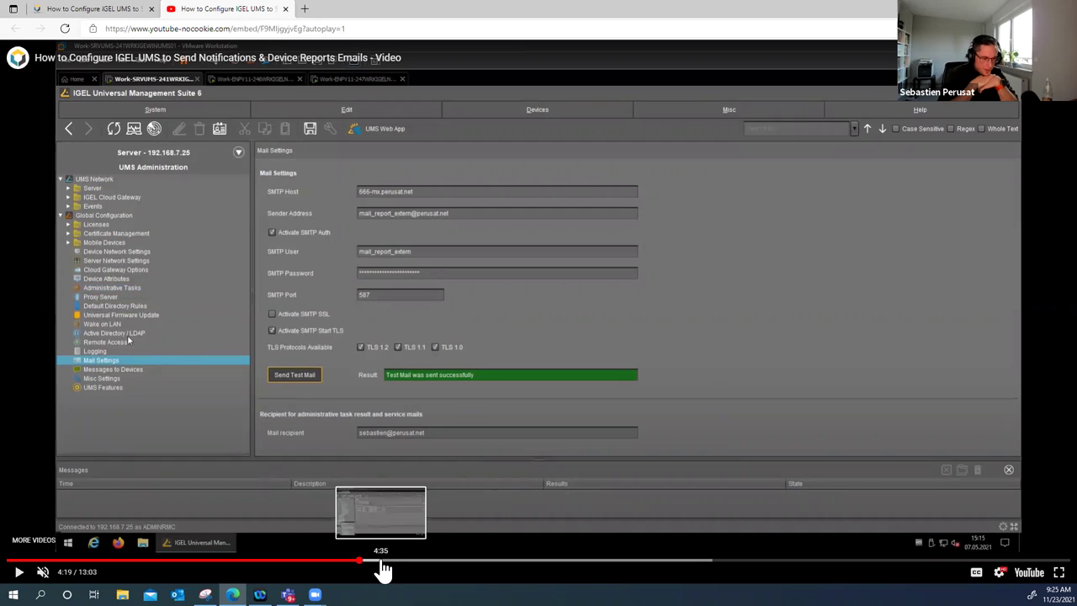
Step through the view-by-mail section of the video from 4:35 to the exported device spreadsheet at 5:35.
{"action": "left_click", "coordinate": [382, 560]}
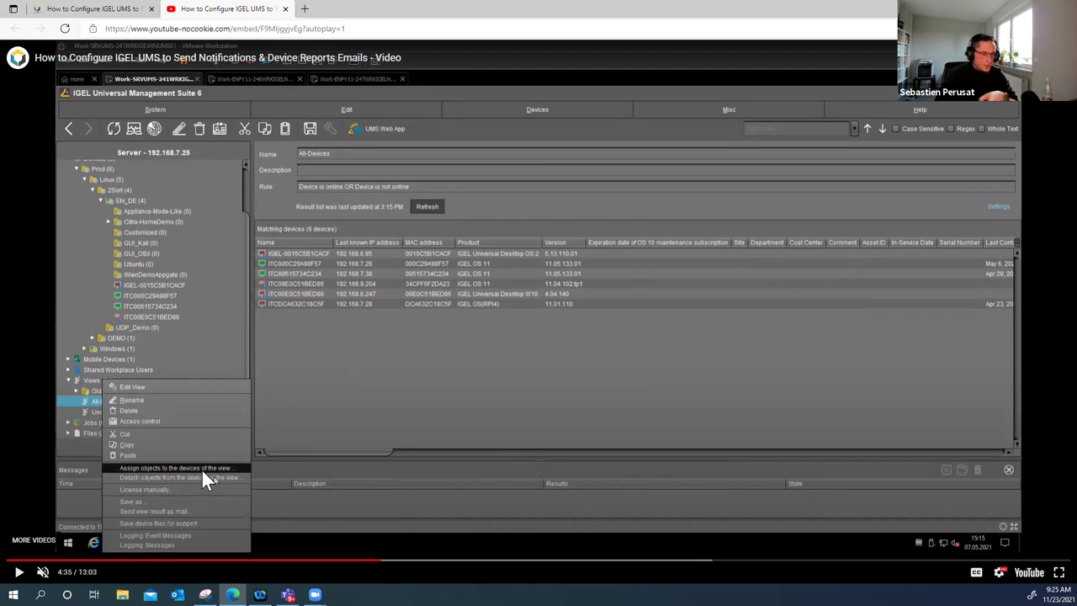
{"action": "left_click", "coordinate": [391, 560]}
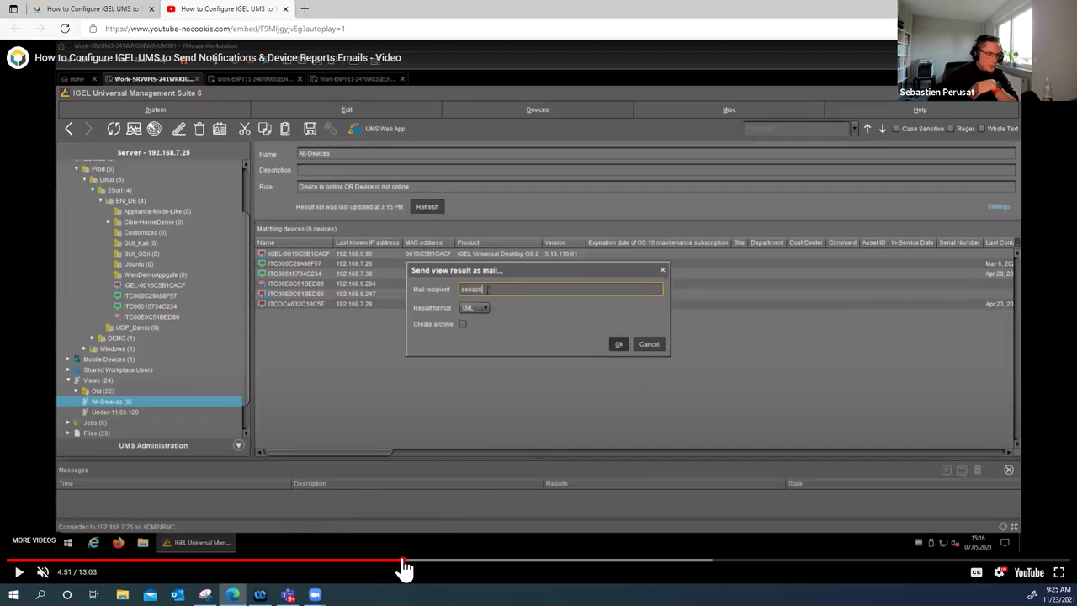
{"action": "left_click", "coordinate": [402, 560]}
{"action": "left_click", "coordinate": [421, 560]}
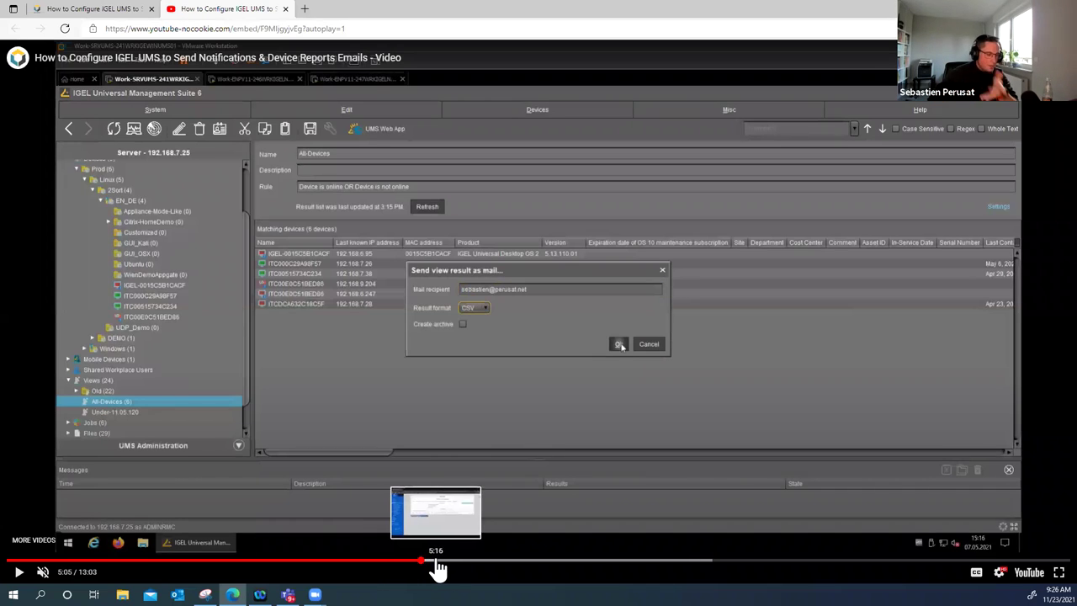
{"action": "left_click", "coordinate": [436, 560]}
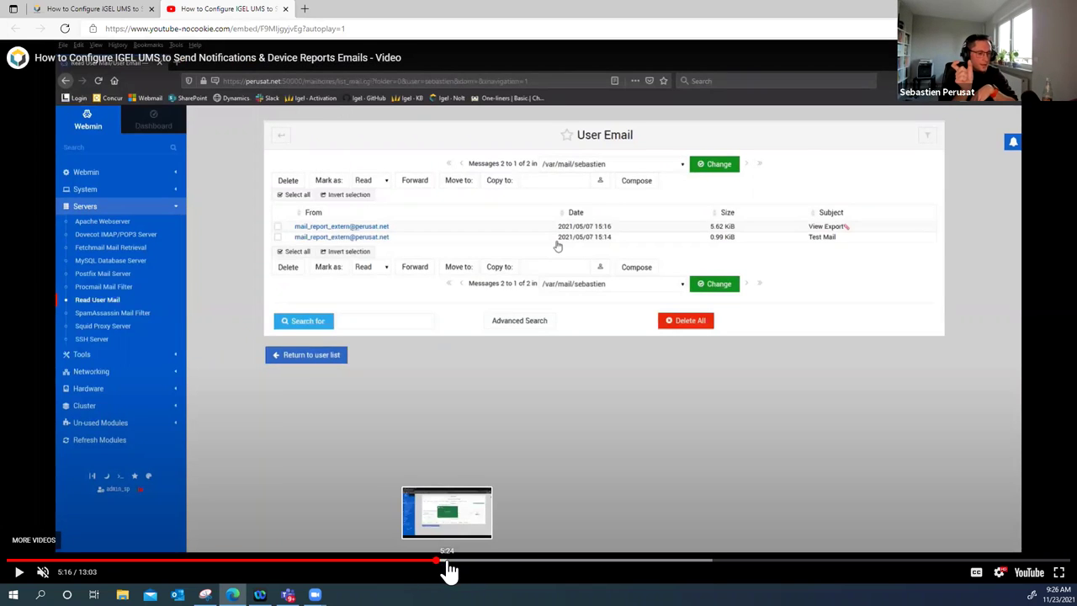
{"action": "left_click", "coordinate": [447, 561]}
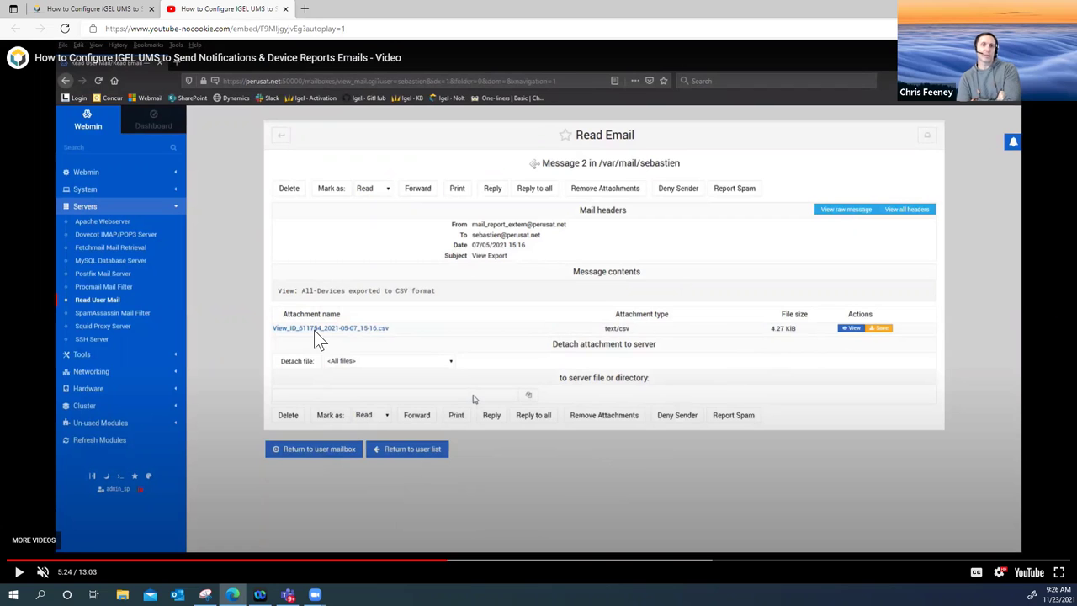
{"action": "left_click", "coordinate": [462, 560]}
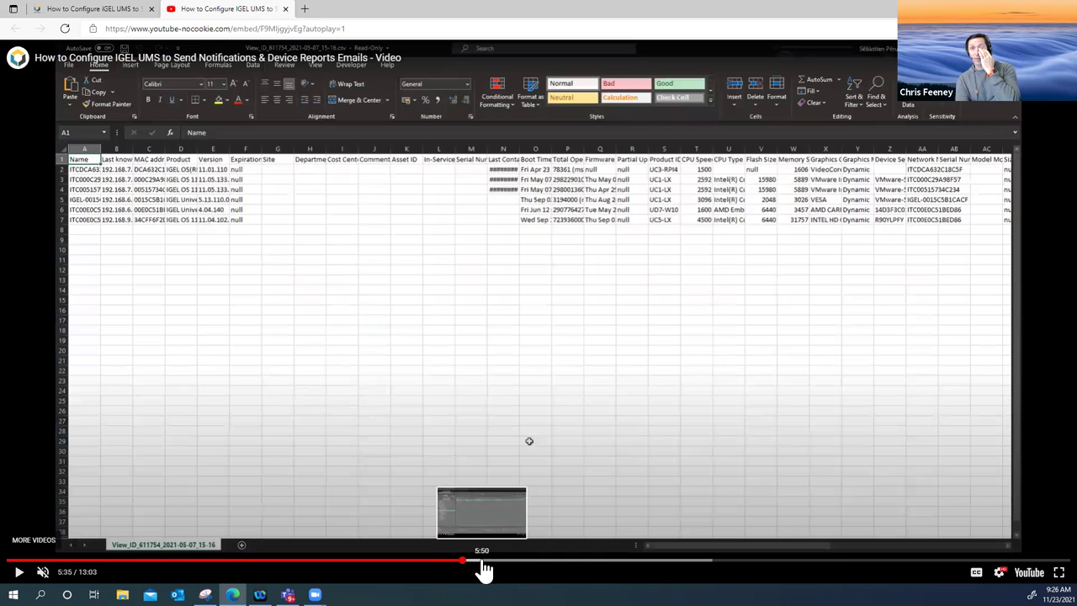
Step through the scheduled view export section of the video from 5:50 to 6:54 on the task's Configuration page.
{"action": "left_click", "coordinate": [482, 560]}
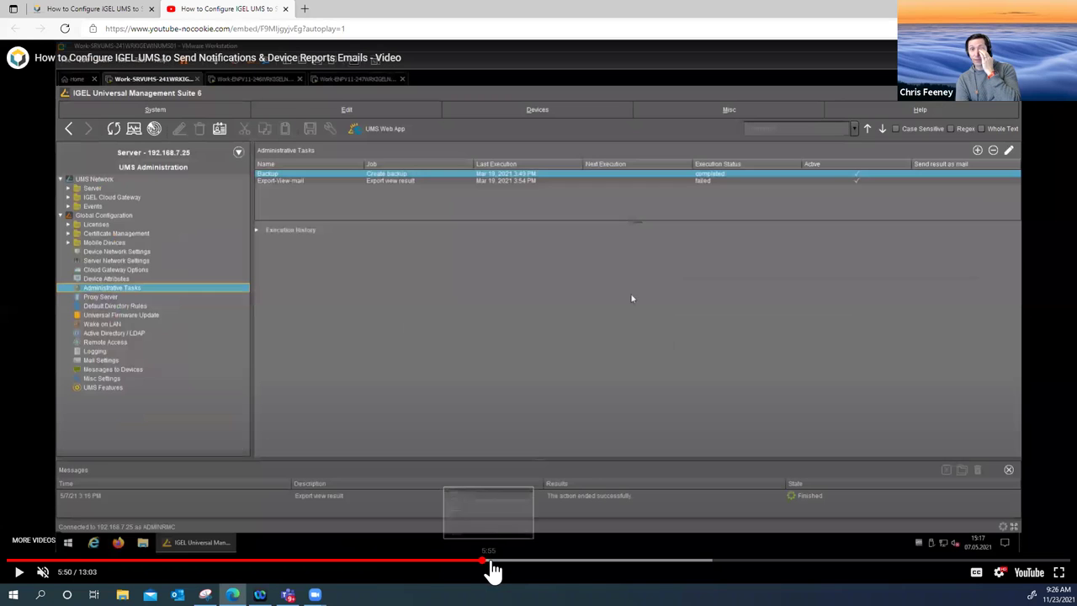
{"action": "left_click", "coordinate": [503, 560]}
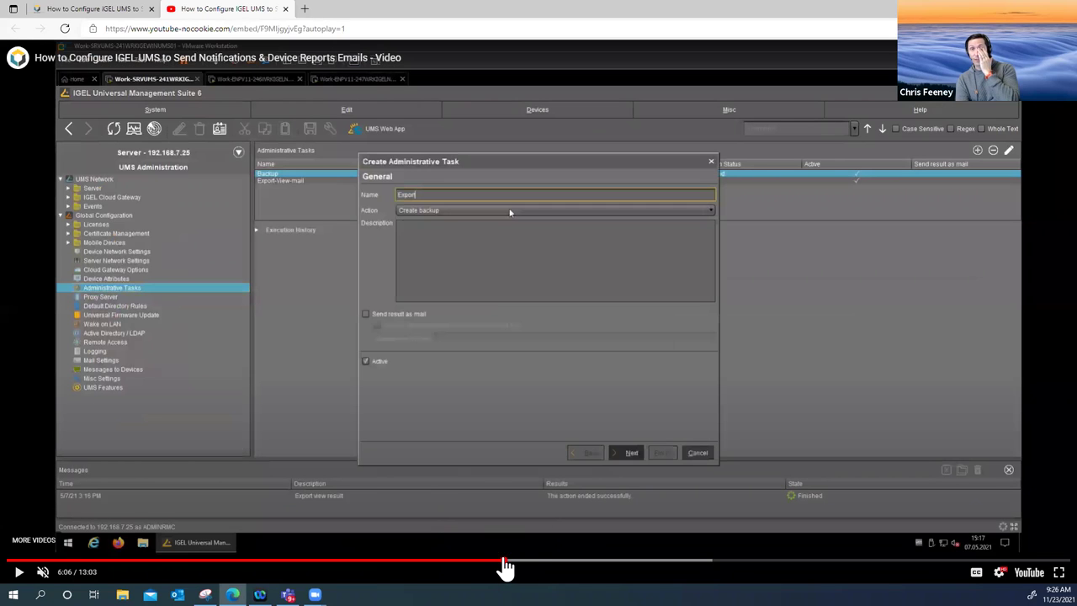
{"action": "left_click", "coordinate": [521, 560]}
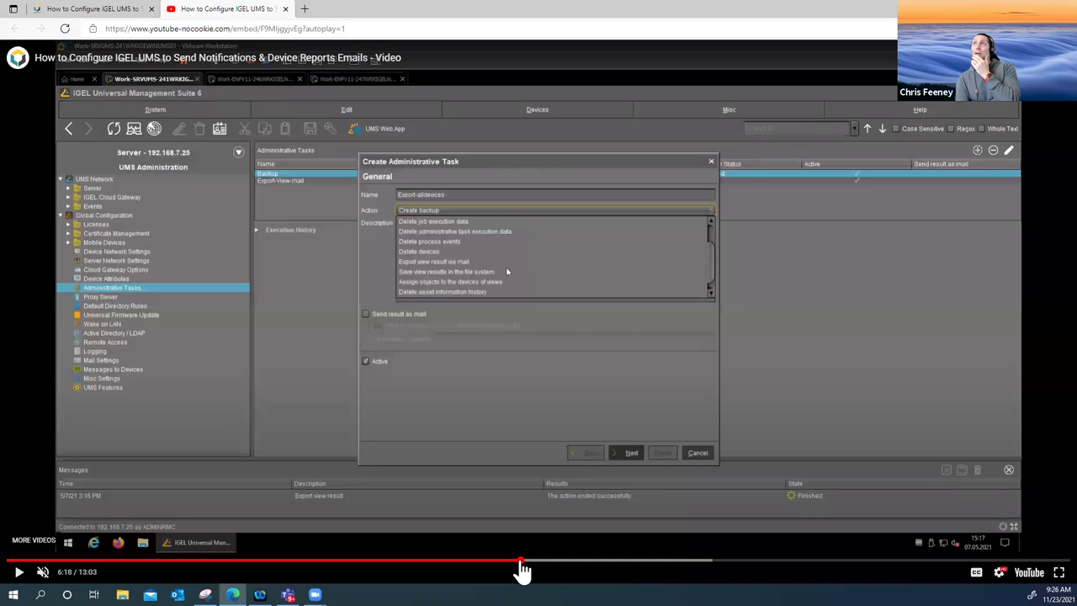
{"action": "left_click", "coordinate": [538, 561]}
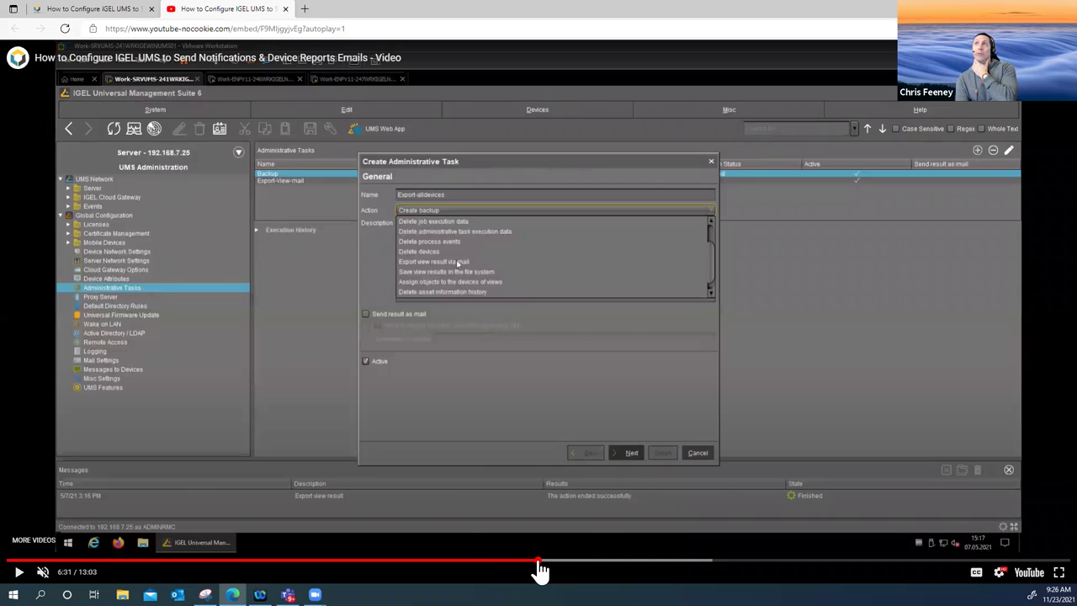
{"action": "left_click", "coordinate": [553, 561]}
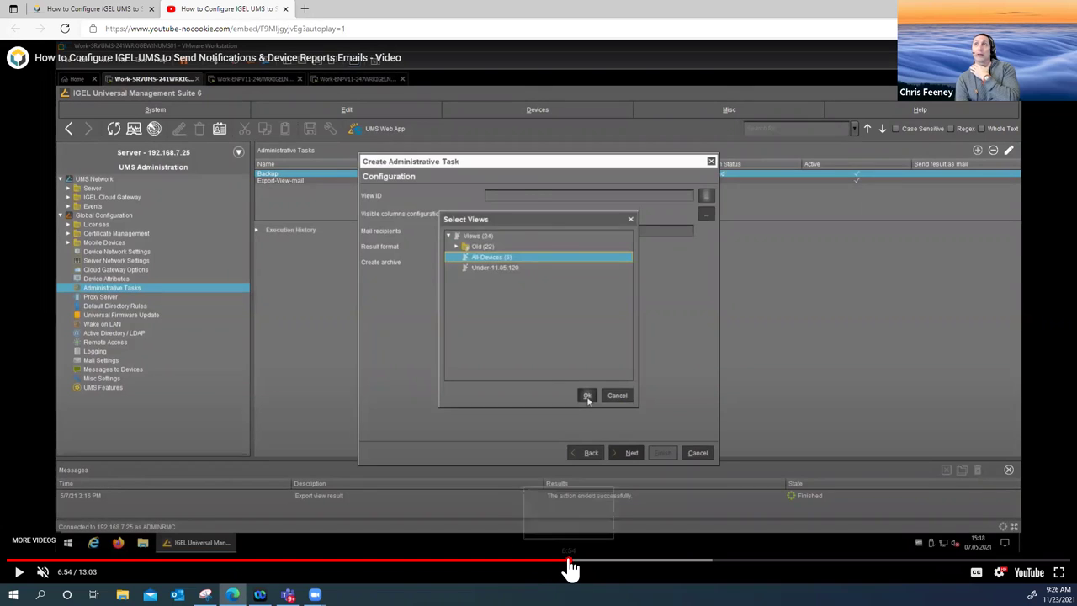
{"action": "left_click", "coordinate": [569, 561]}
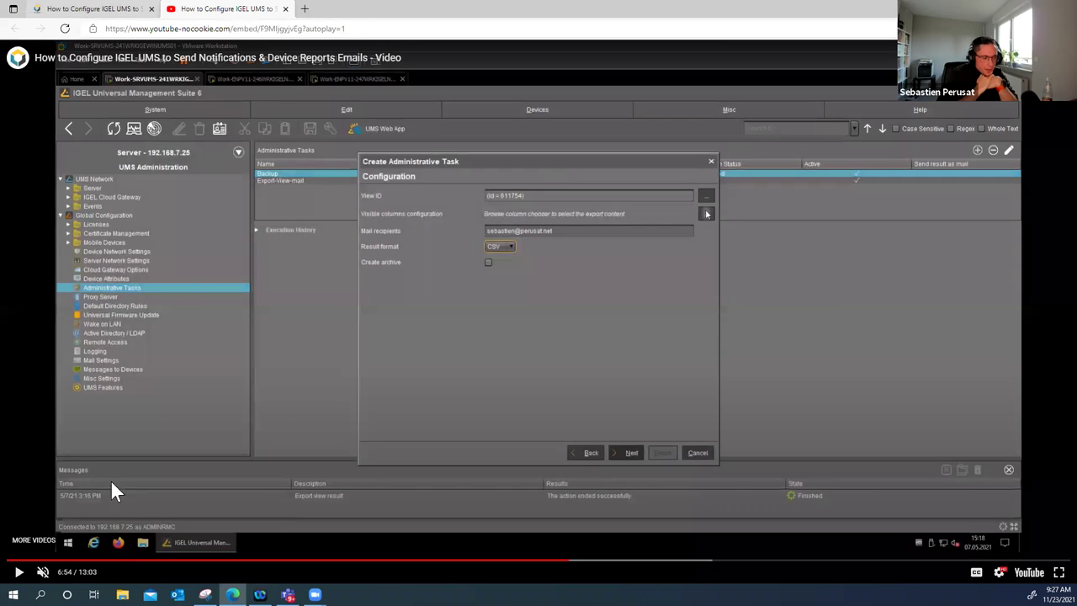
Highlight "08:05 Send out Results of Admin tasks" in the article's chapter list and return to the video.
{"action": "left_click", "coordinate": [92, 9]}
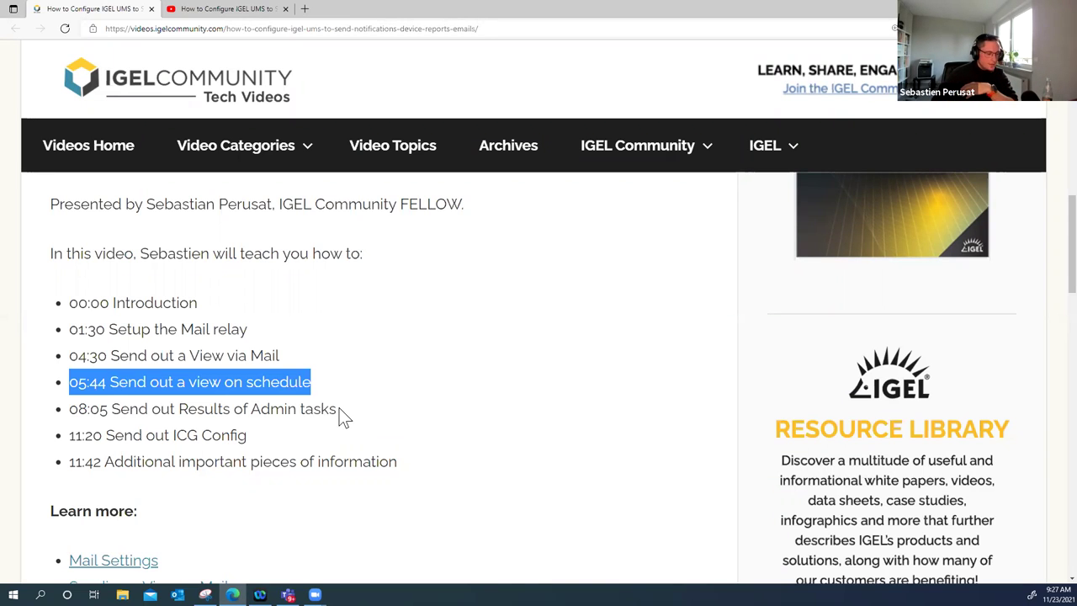
{"action": "left_click_drag", "start_coordinate": [336, 409], "coordinate": [70, 416]}
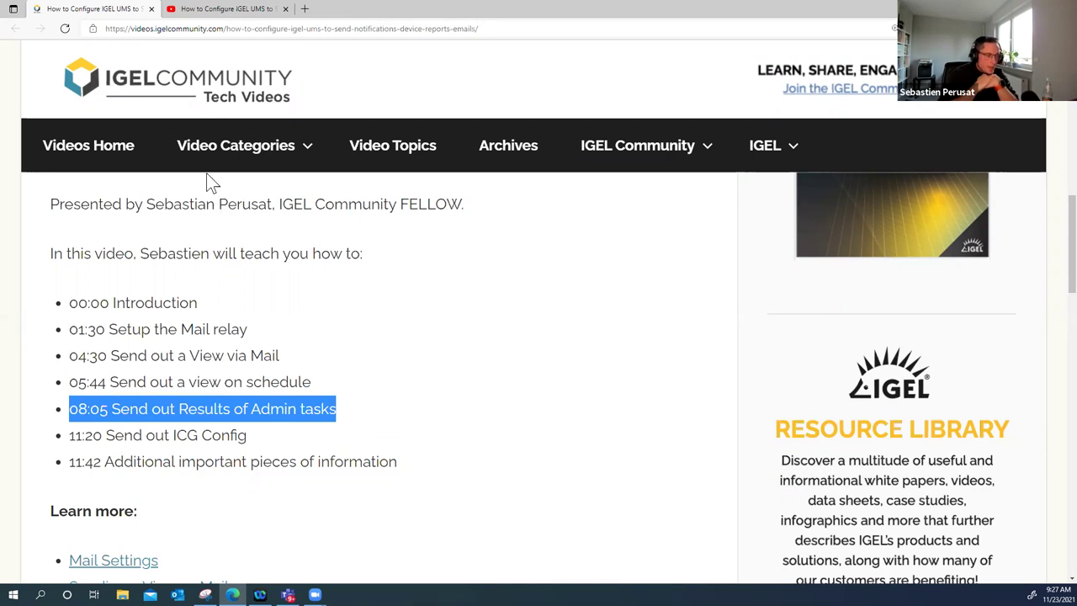
{"action": "left_click", "coordinate": [226, 9]}
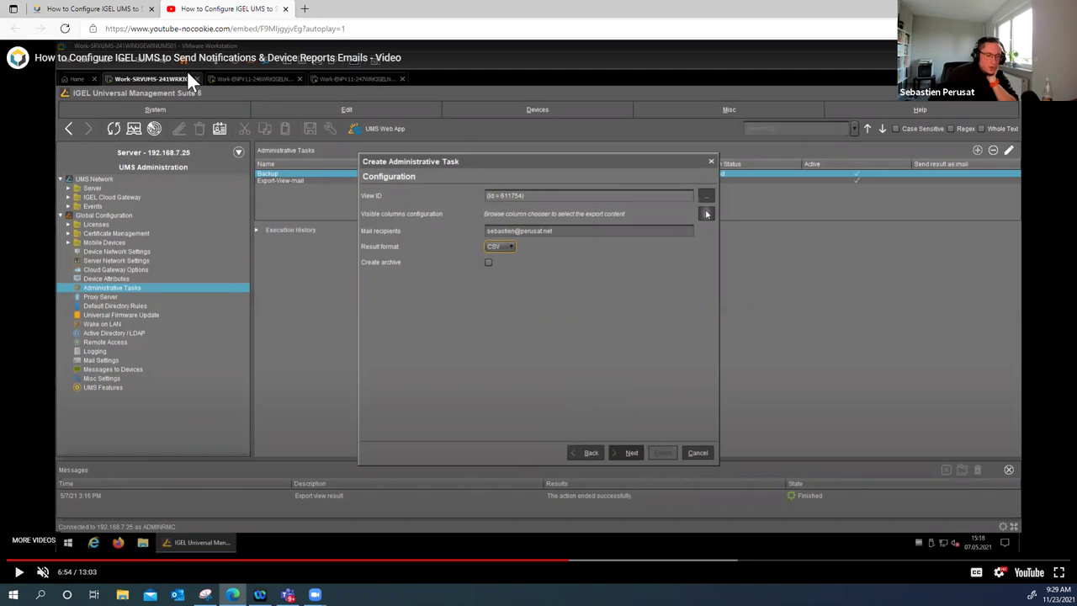
{"action": "left_click", "coordinate": [120, 15]}
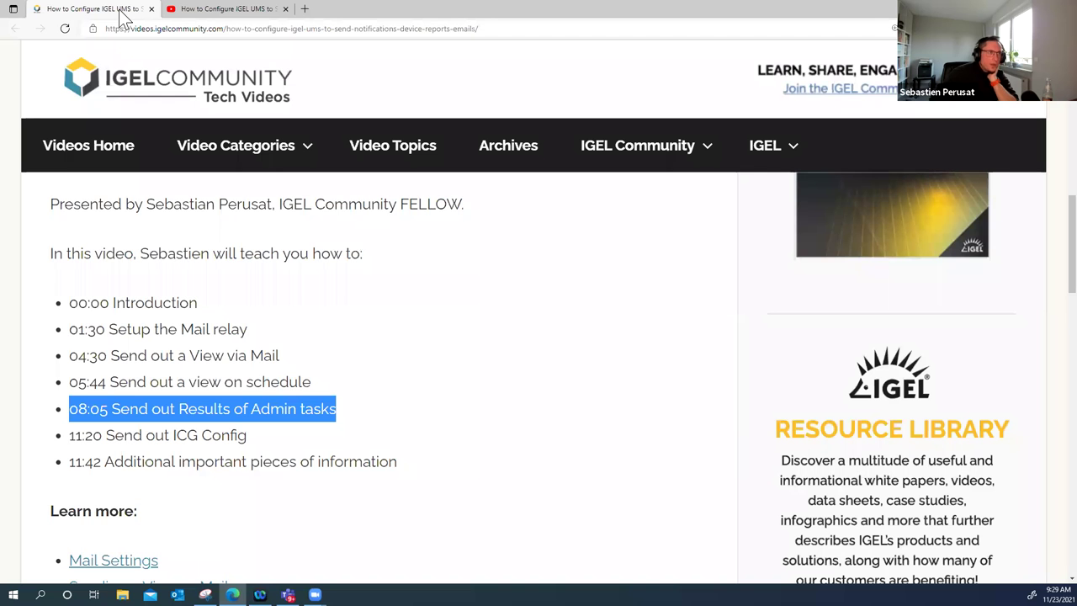
{"action": "left_click", "coordinate": [211, 10]}
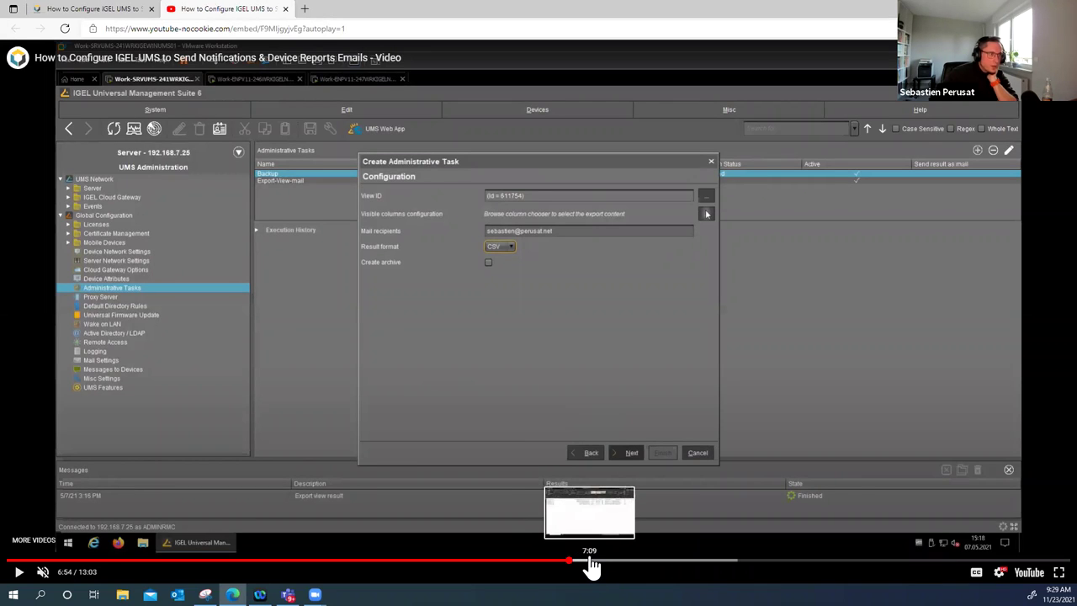
Advance the video from the column selection at 7:21 to the task's Schedule page at 7:39.
{"action": "left_click", "coordinate": [590, 560]}
{"action": "left_click_drag", "start_coordinate": [590, 560], "coordinate": [608, 561]}
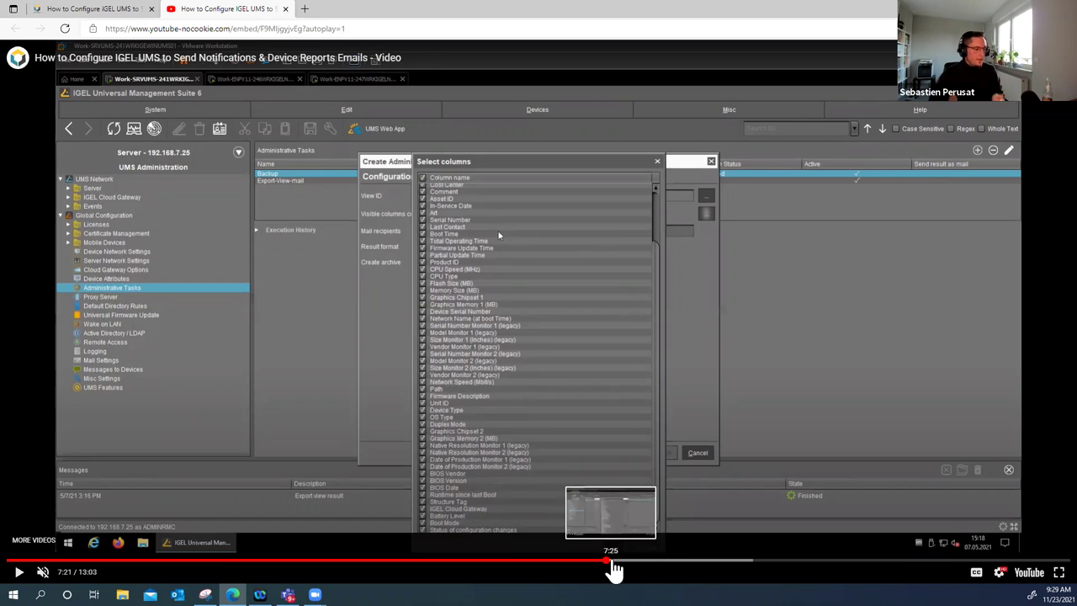
{"action": "left_click", "coordinate": [616, 569]}
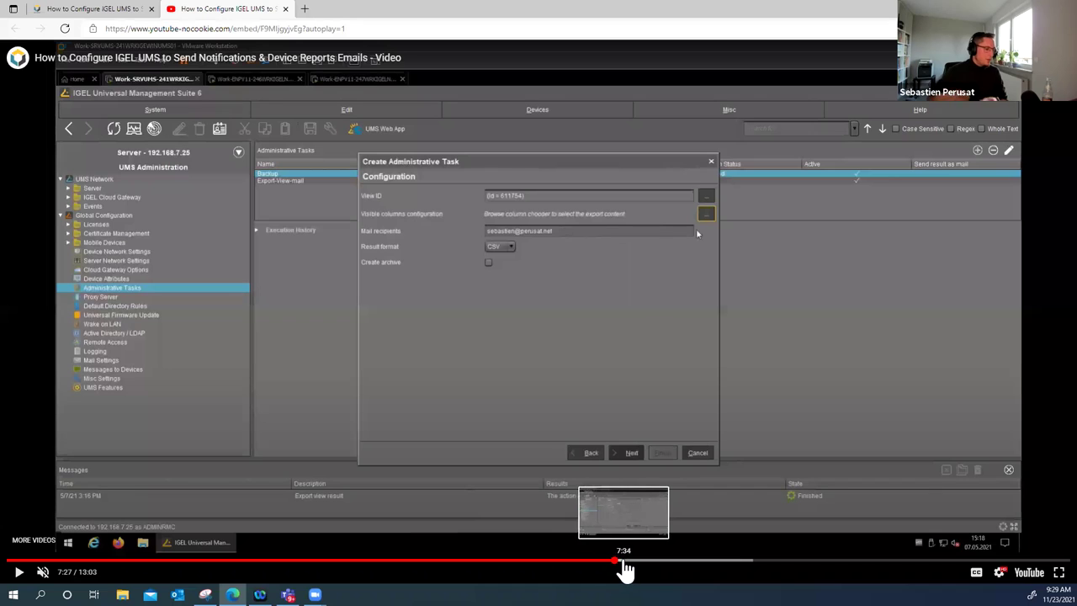
{"action": "left_click", "coordinate": [624, 569]}
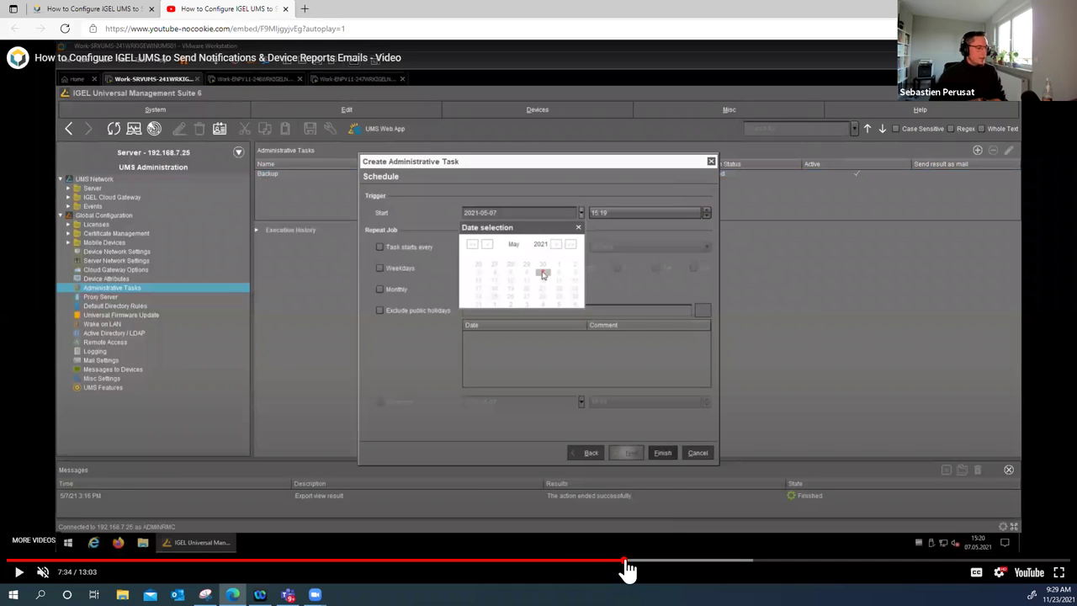
{"action": "left_click", "coordinate": [631, 569]}
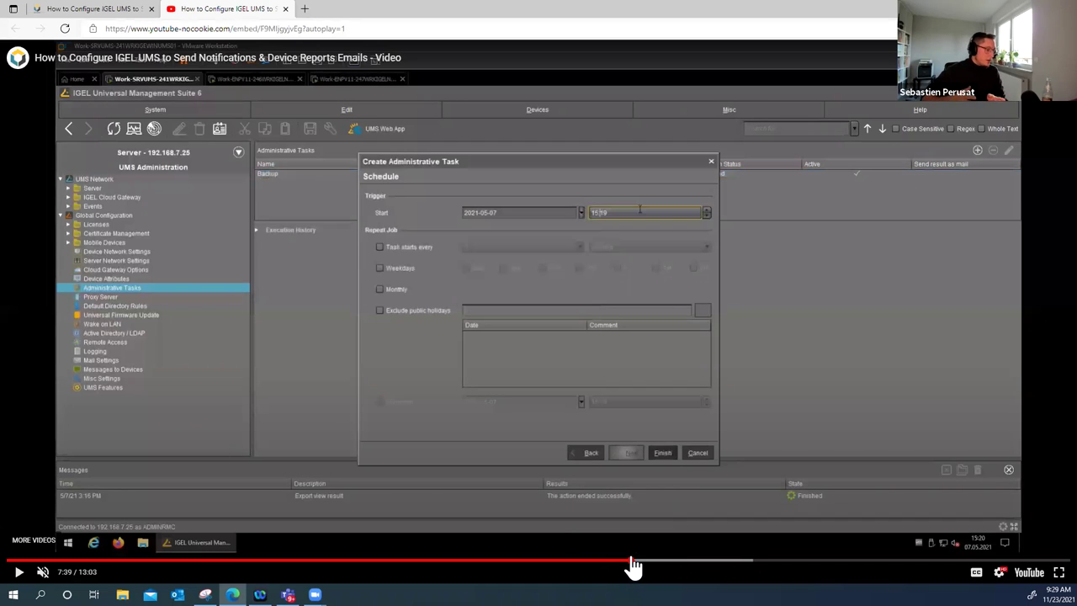
Rewind the video to the column selection at 7:21, then step forward to the Administrative Tasks list at 7:44.
{"action": "left_click", "coordinate": [618, 571]}
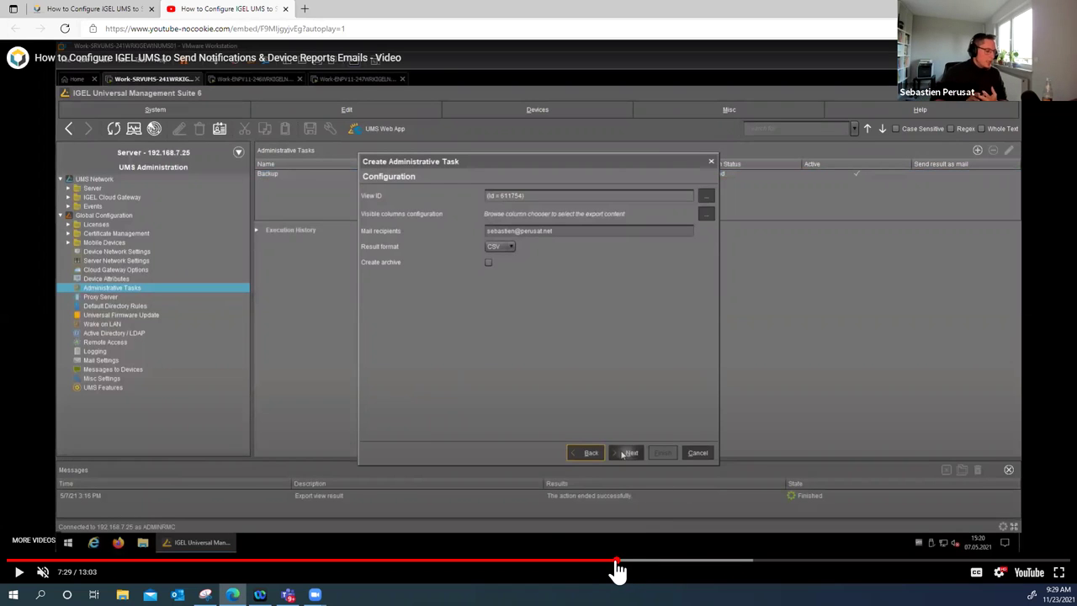
{"action": "left_click", "coordinate": [608, 570]}
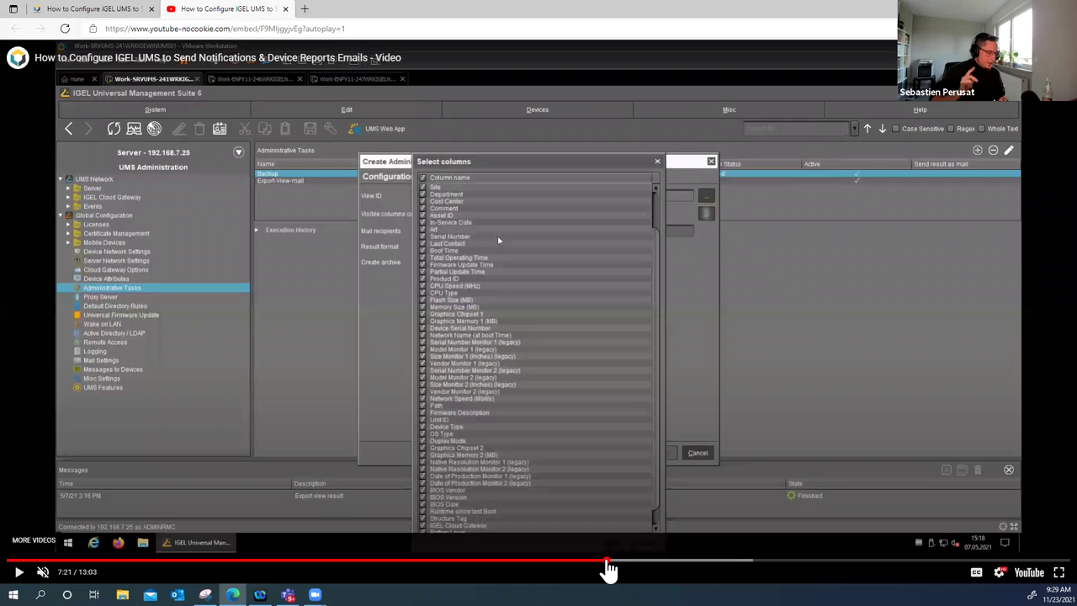
{"action": "left_click", "coordinate": [618, 570]}
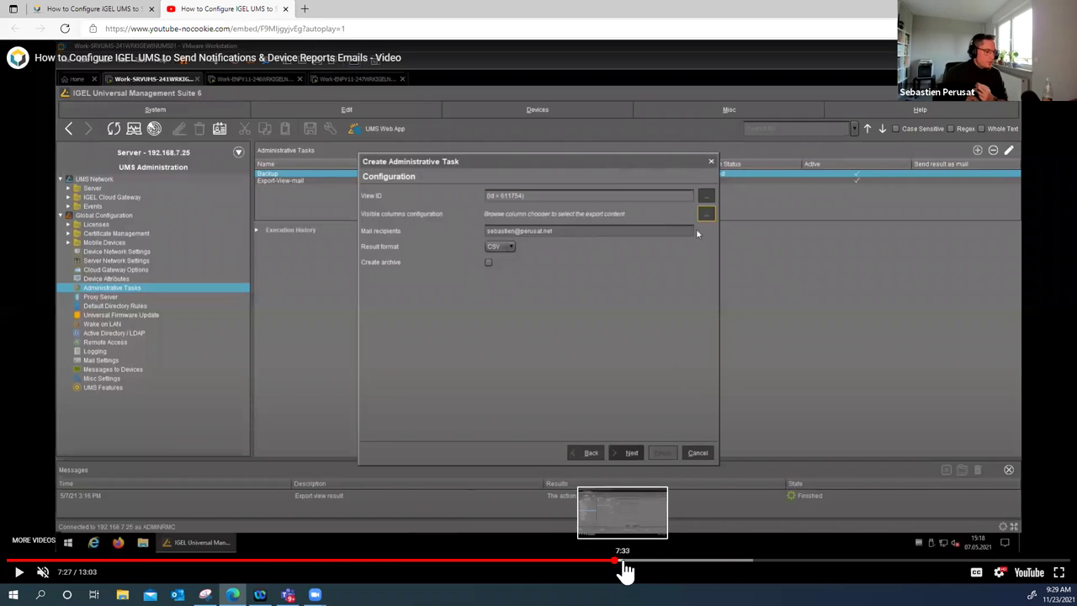
{"action": "left_click", "coordinate": [630, 570]}
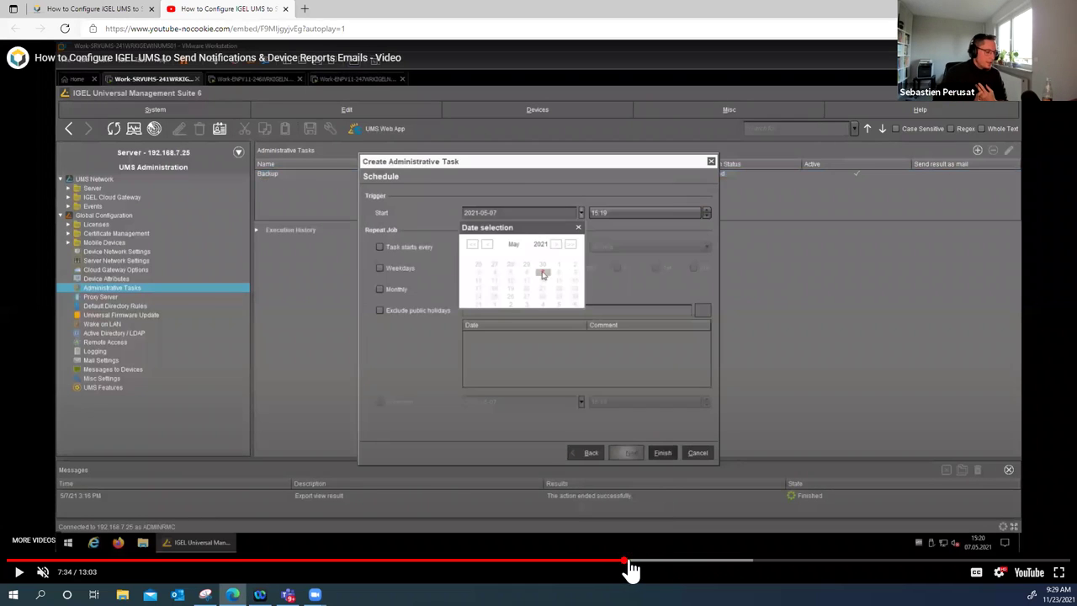
{"action": "left_click", "coordinate": [638, 570]}
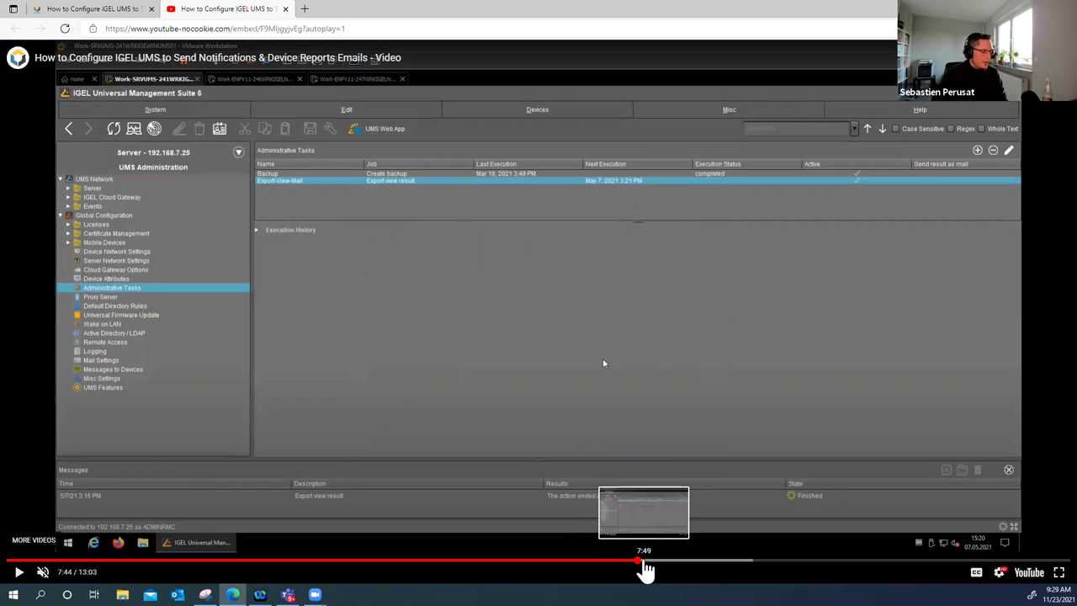
Move the video to 7:49, check the article's chapter list again, then move the video to 7:59.
{"action": "left_click", "coordinate": [644, 564]}
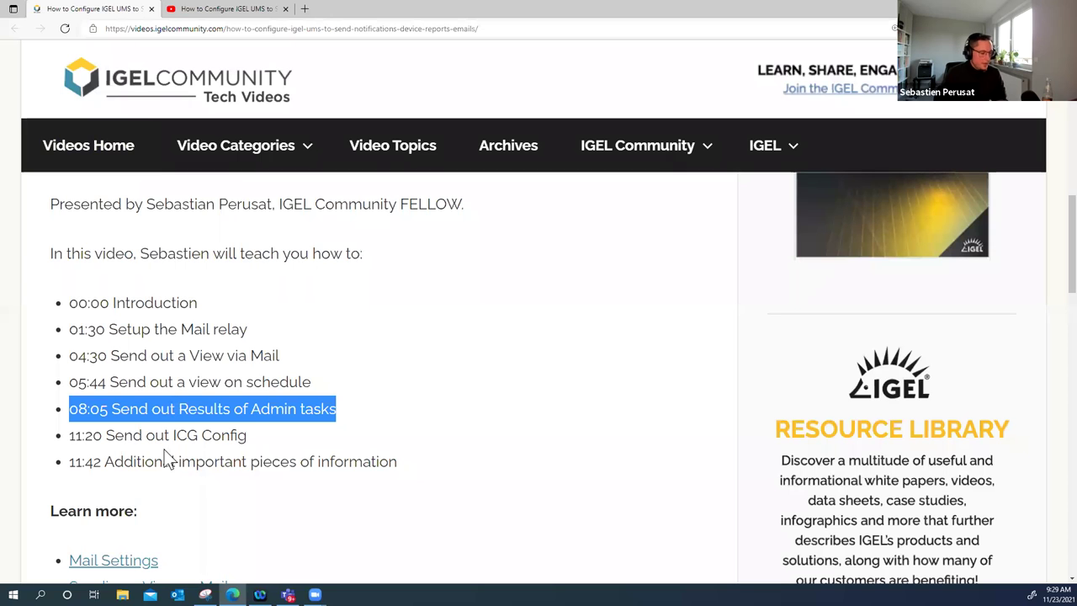
{"action": "left_click", "coordinate": [93, 8]}
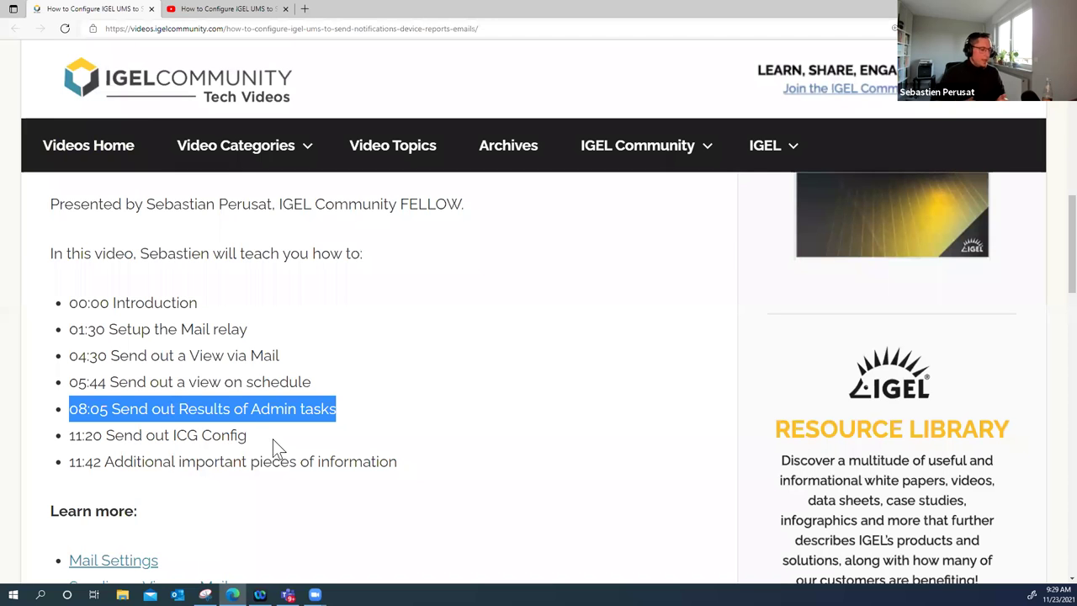
{"action": "left_click", "coordinate": [194, 12]}
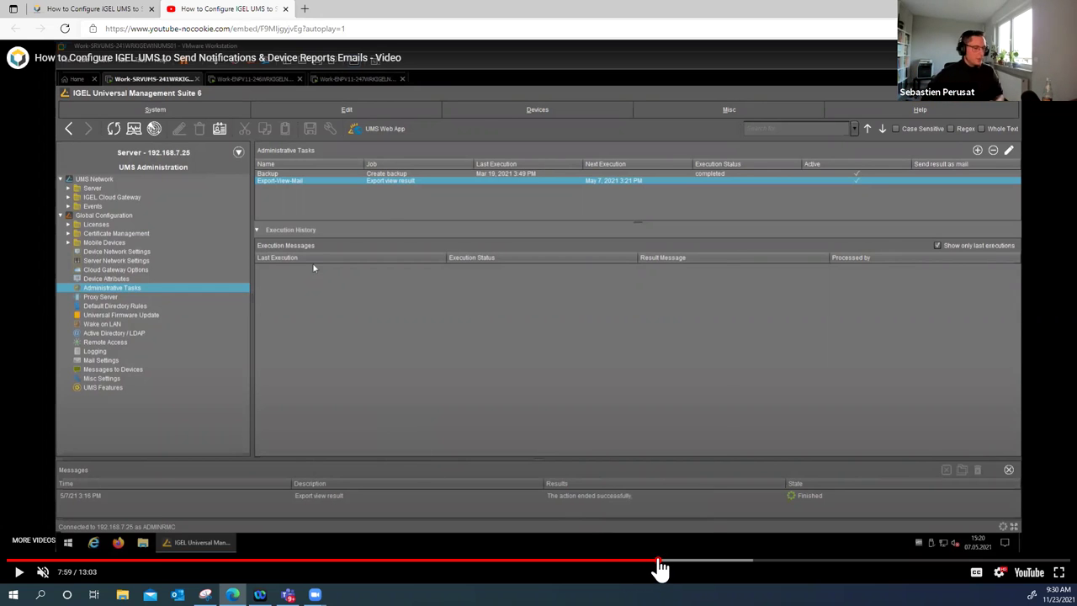
{"action": "left_click", "coordinate": [657, 561]}
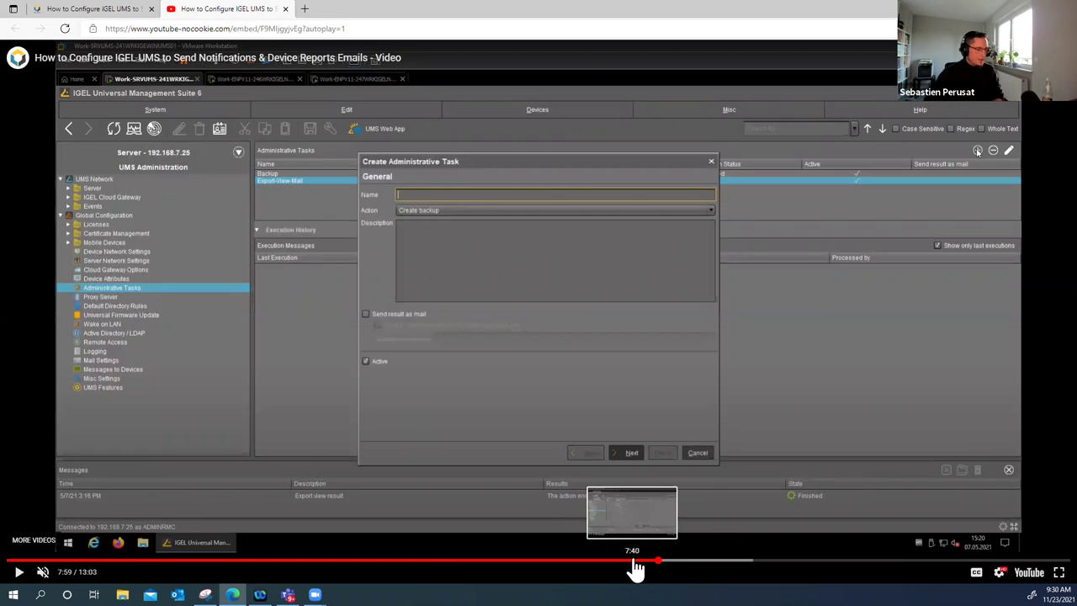
Rewind the video to 7:44, then step forward to the new backup task's mail recipient options at 8:20.
{"action": "left_click", "coordinate": [670, 561]}
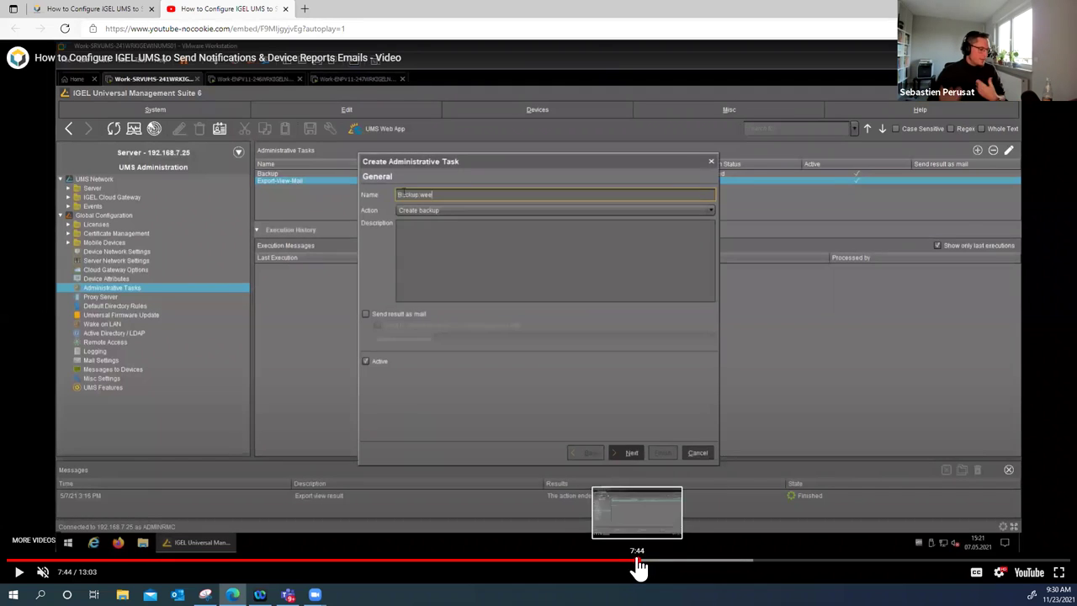
{"action": "left_click", "coordinate": [635, 562]}
{"action": "left_click", "coordinate": [655, 561]}
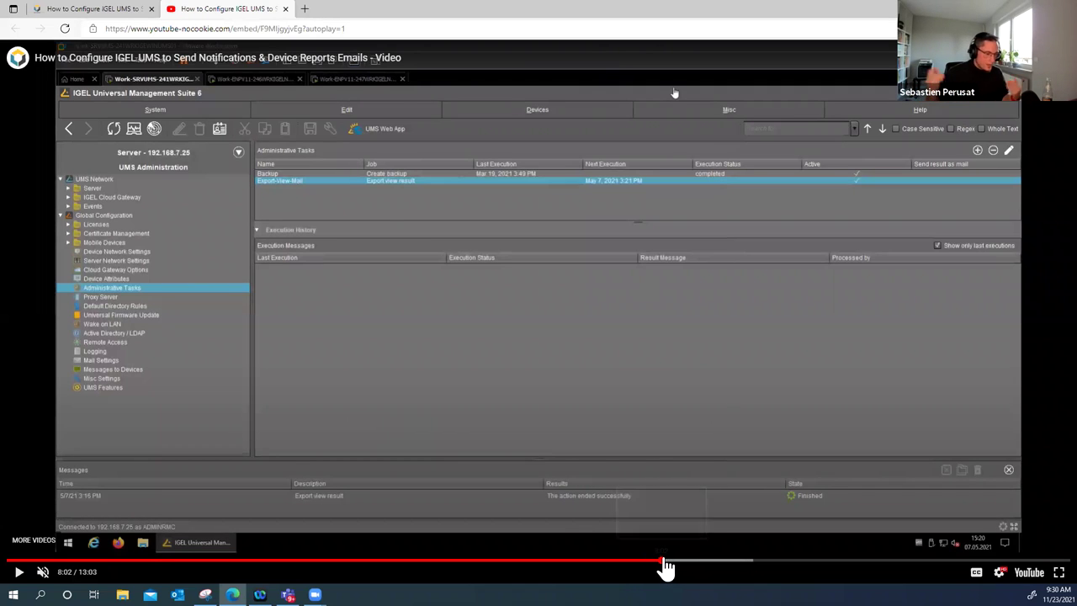
{"action": "left_click", "coordinate": [670, 561]}
{"action": "left_click", "coordinate": [682, 561]}
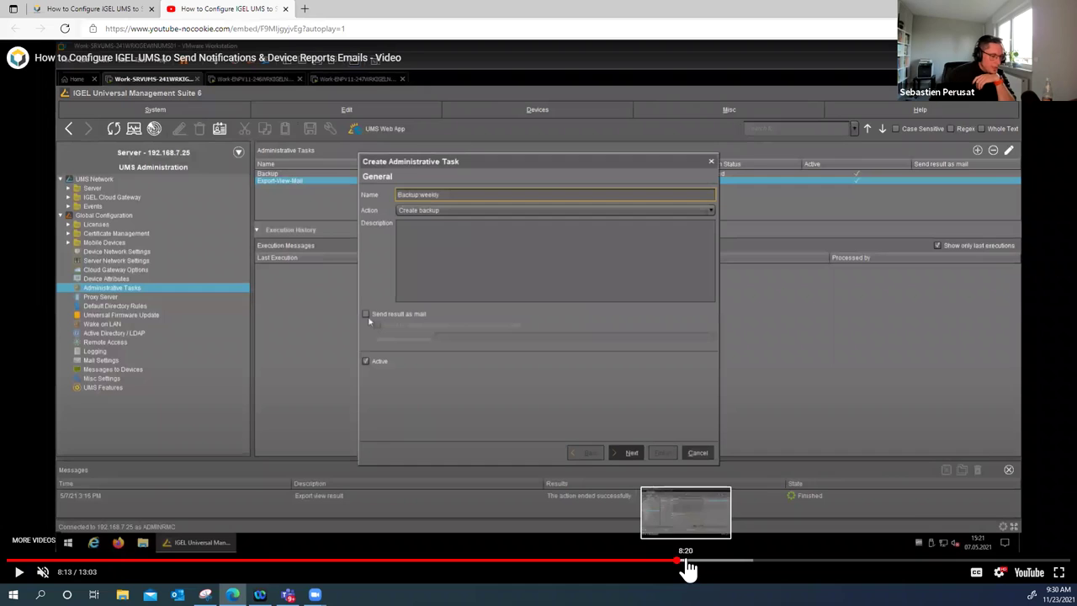
{"action": "left_click", "coordinate": [685, 561]}
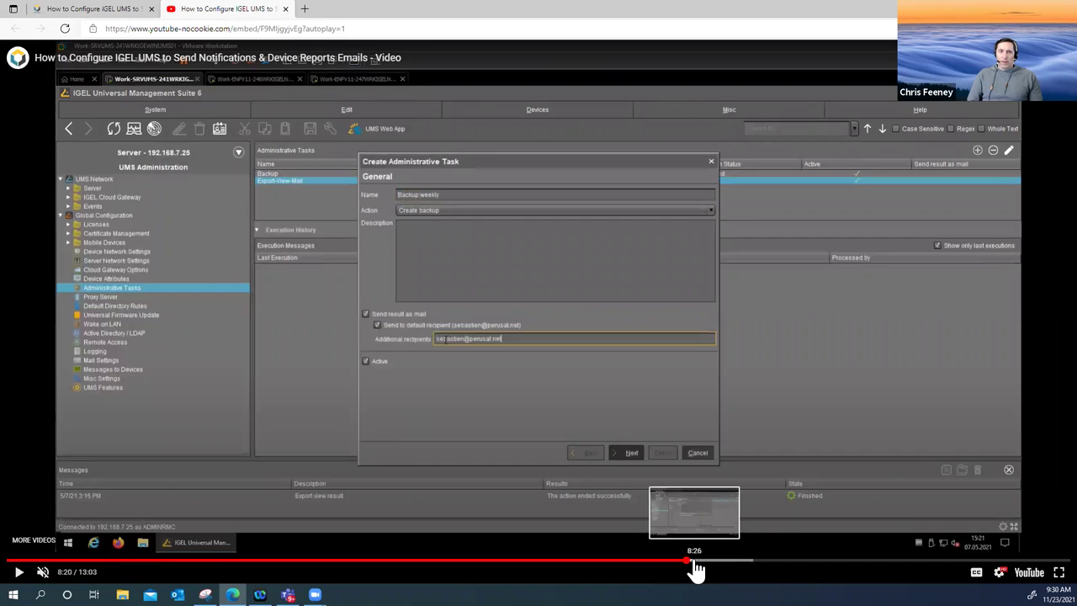
Advance the video through the backup task's Configuration page and the C:\Backup folder to the Administrative Tasks list at 9:01.
{"action": "left_click", "coordinate": [700, 561]}
{"action": "left_click", "coordinate": [705, 561]}
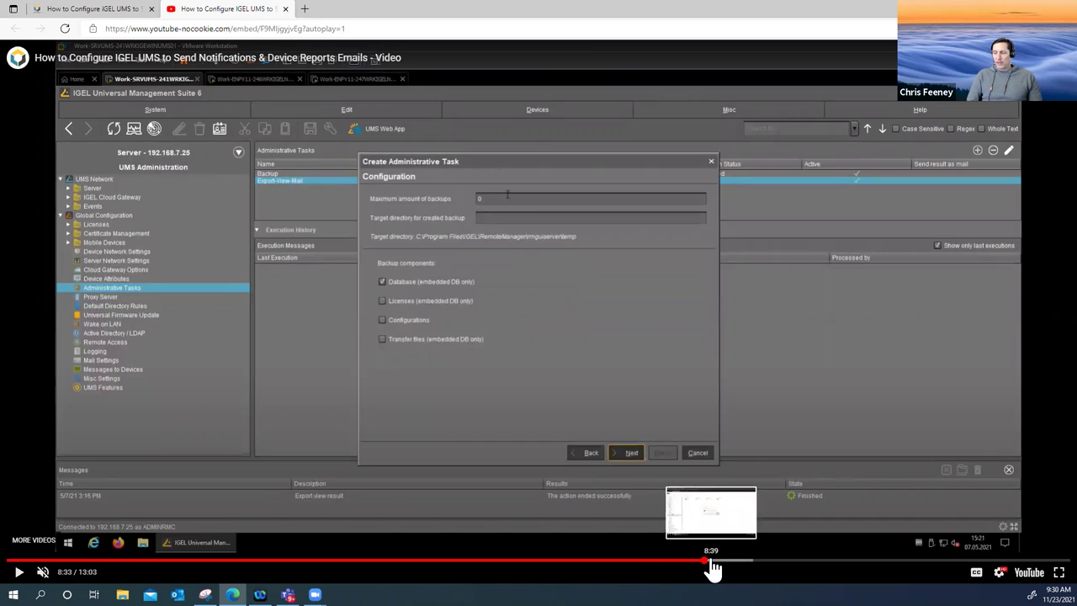
{"action": "left_click", "coordinate": [710, 562]}
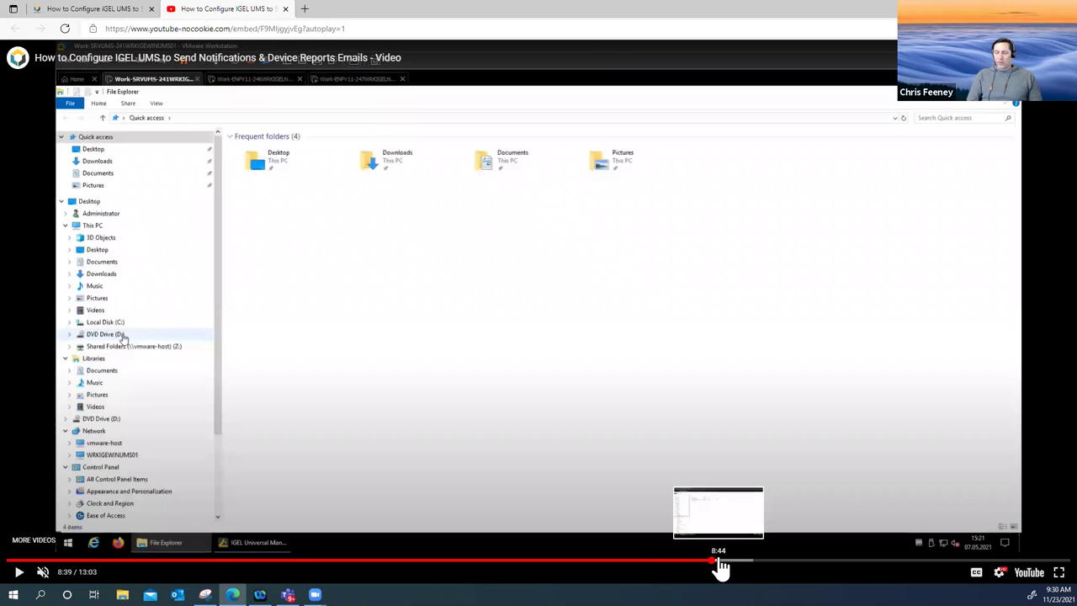
{"action": "left_click", "coordinate": [721, 561]}
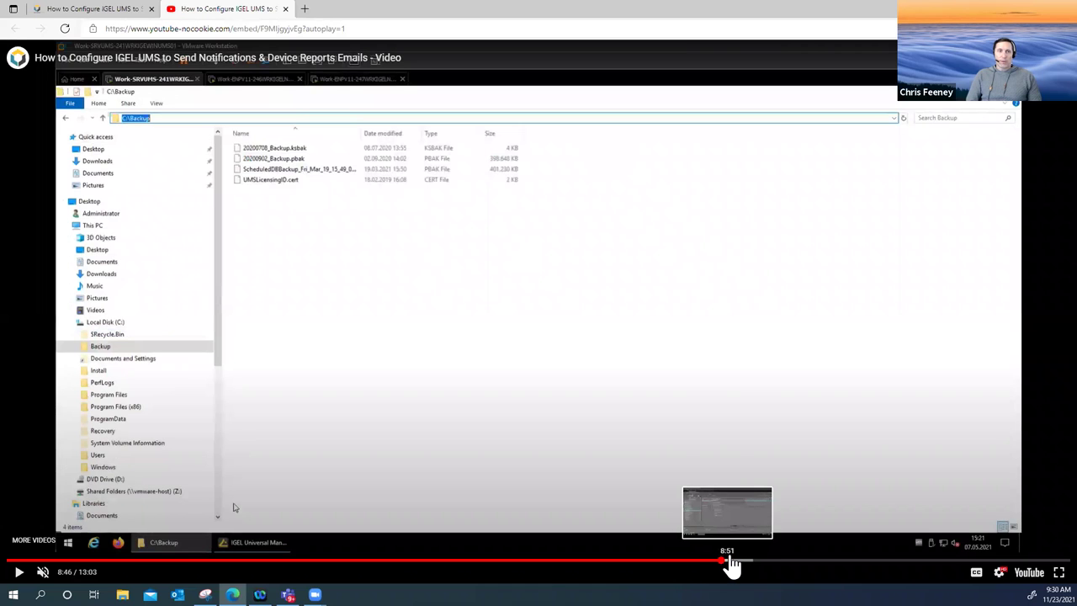
{"action": "left_click", "coordinate": [730, 562]}
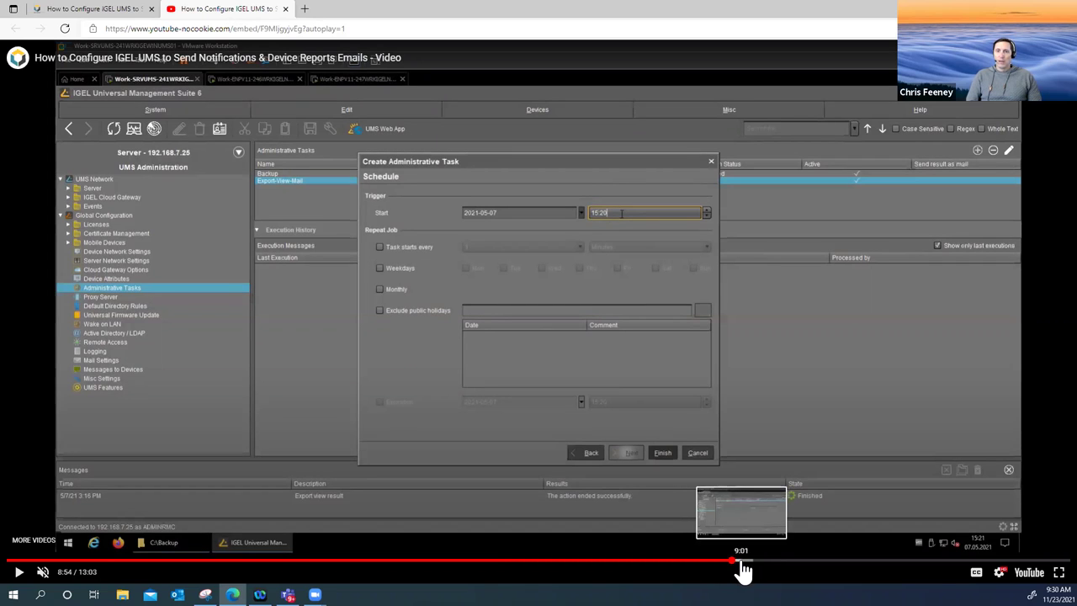
{"action": "left_click", "coordinate": [741, 561]}
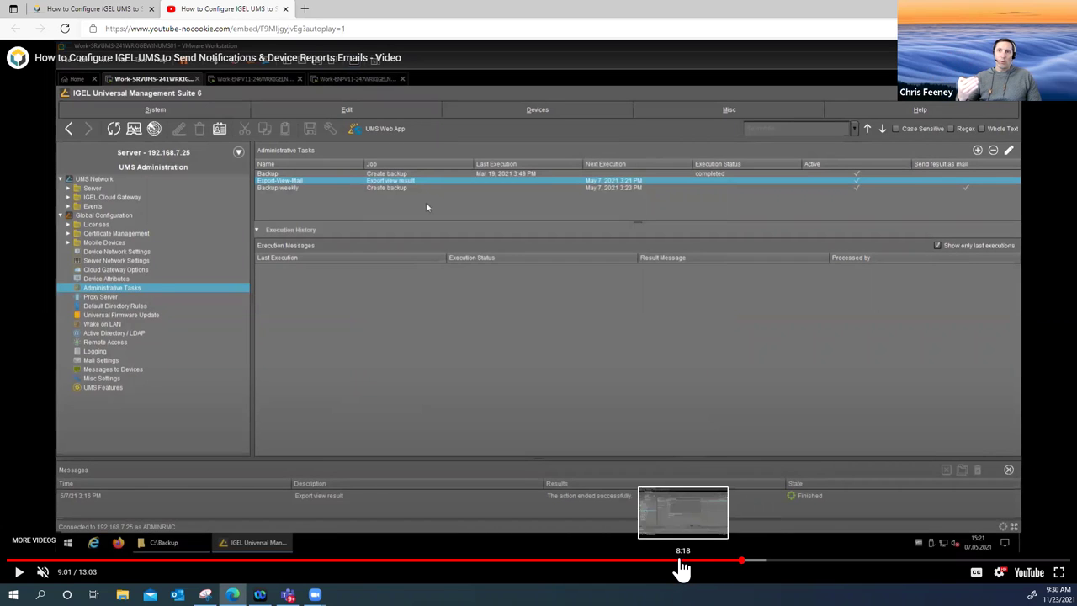
Rewind the video in stages from the Administrative Tasks list to the column selection at 7:24.
{"action": "left_click", "coordinate": [674, 562]}
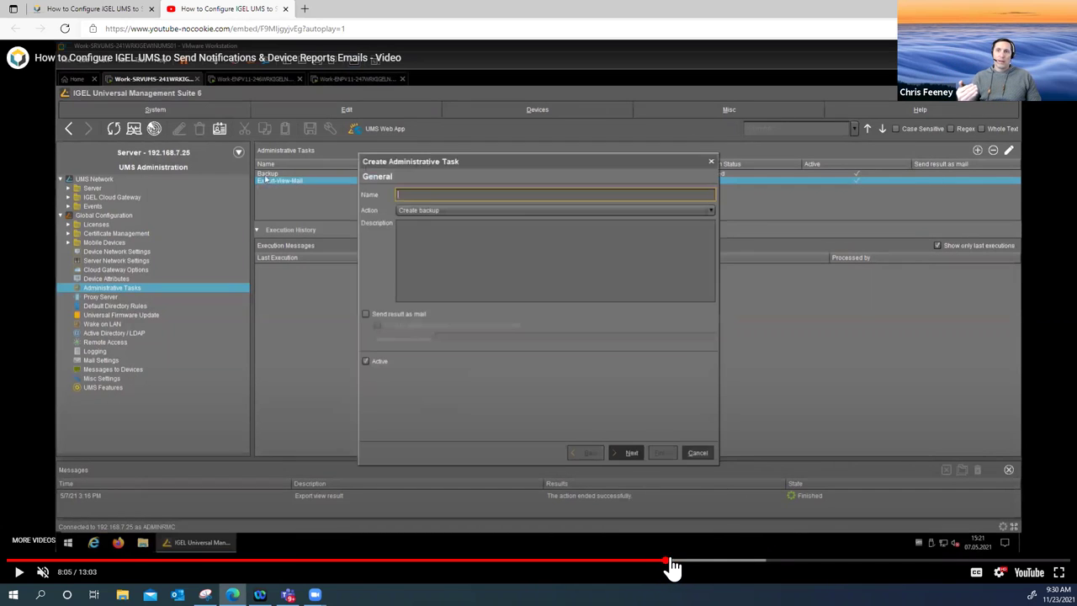
{"action": "left_click", "coordinate": [650, 562]}
{"action": "left_click", "coordinate": [631, 562]}
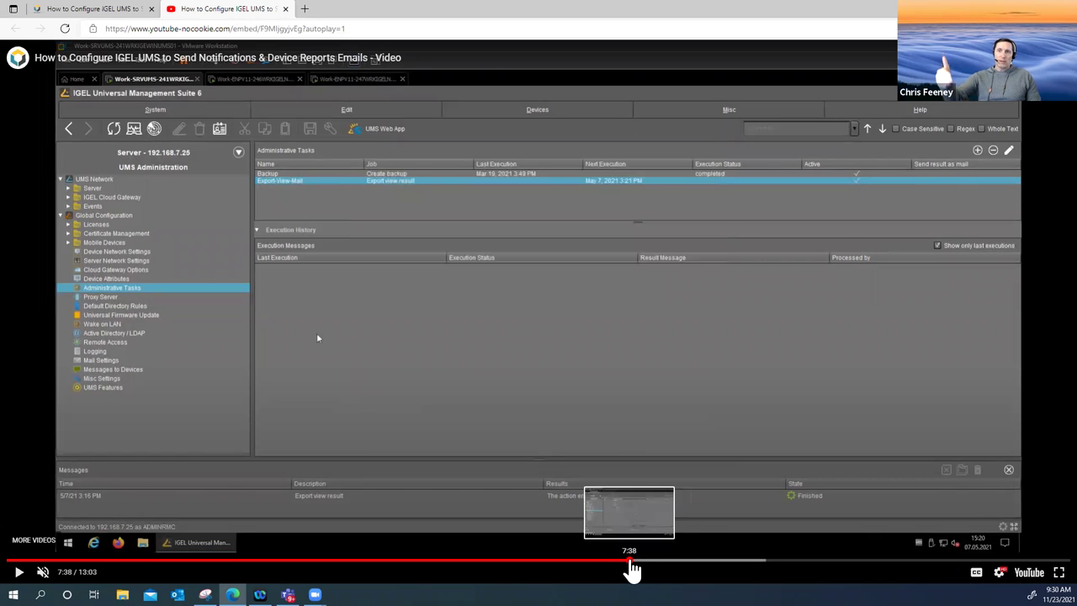
{"action": "left_click", "coordinate": [610, 564]}
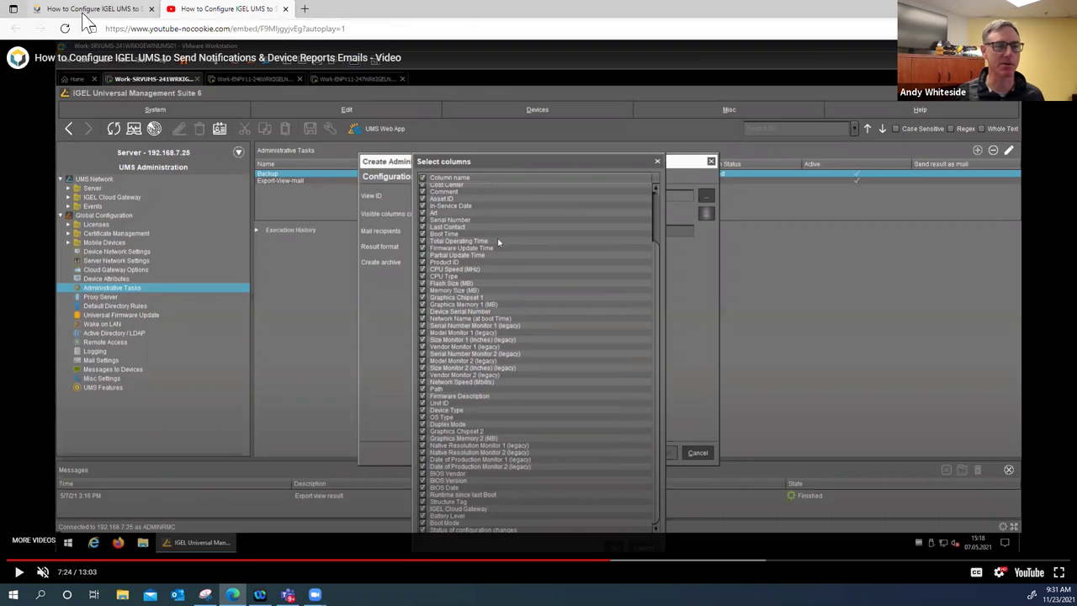
Check the article's chapter list, then return to the video and move it to the new administrative task at 8:08.
{"action": "key", "text": "ctrl+shift+Tab"}
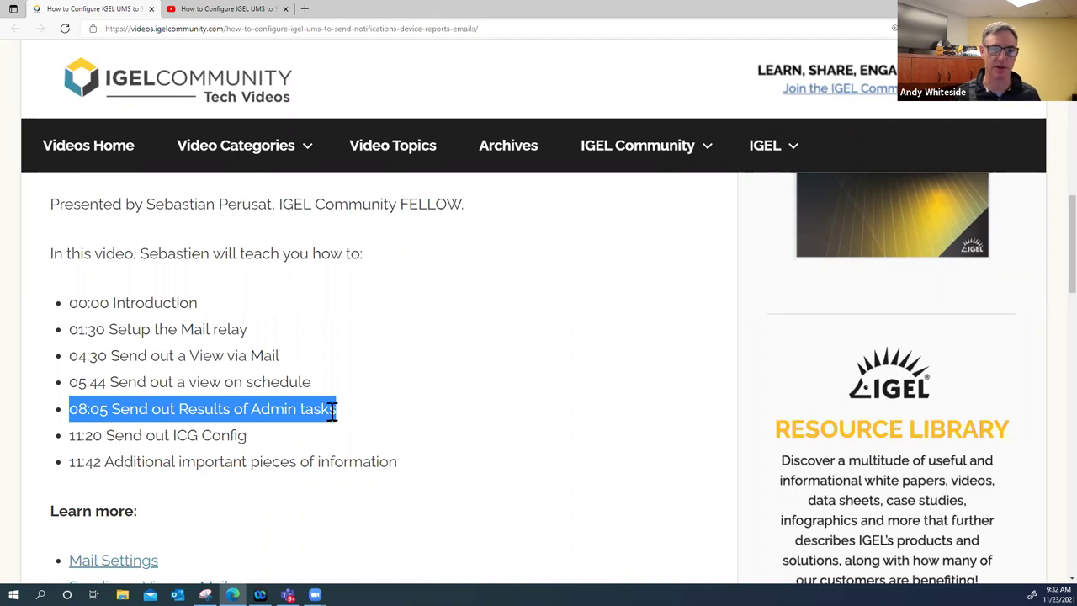
{"action": "left_click", "coordinate": [242, 10]}
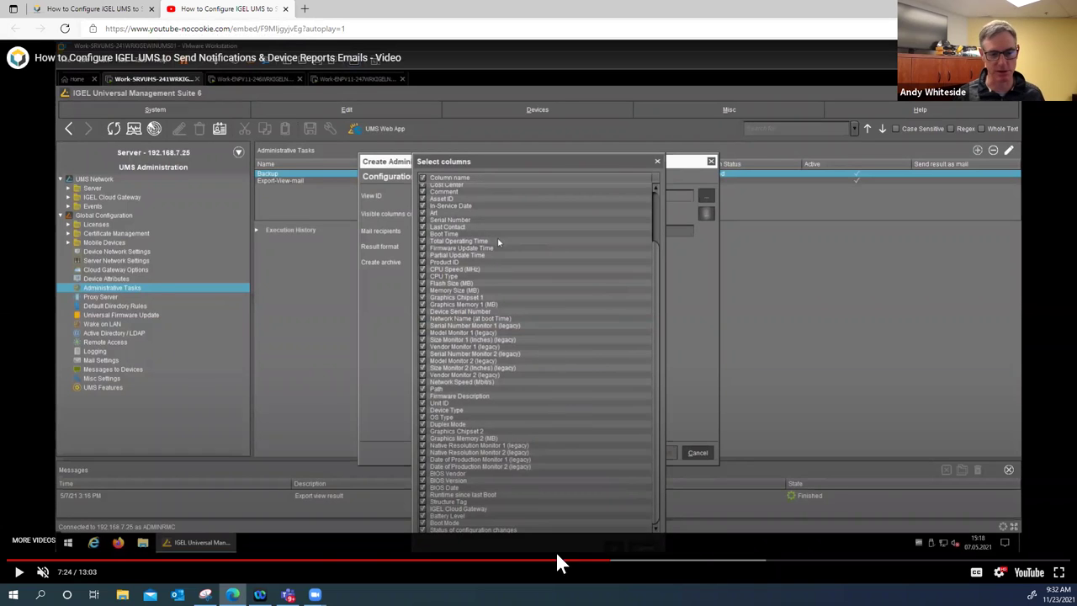
{"action": "left_click", "coordinate": [643, 561]}
{"action": "left_click", "coordinate": [662, 562]}
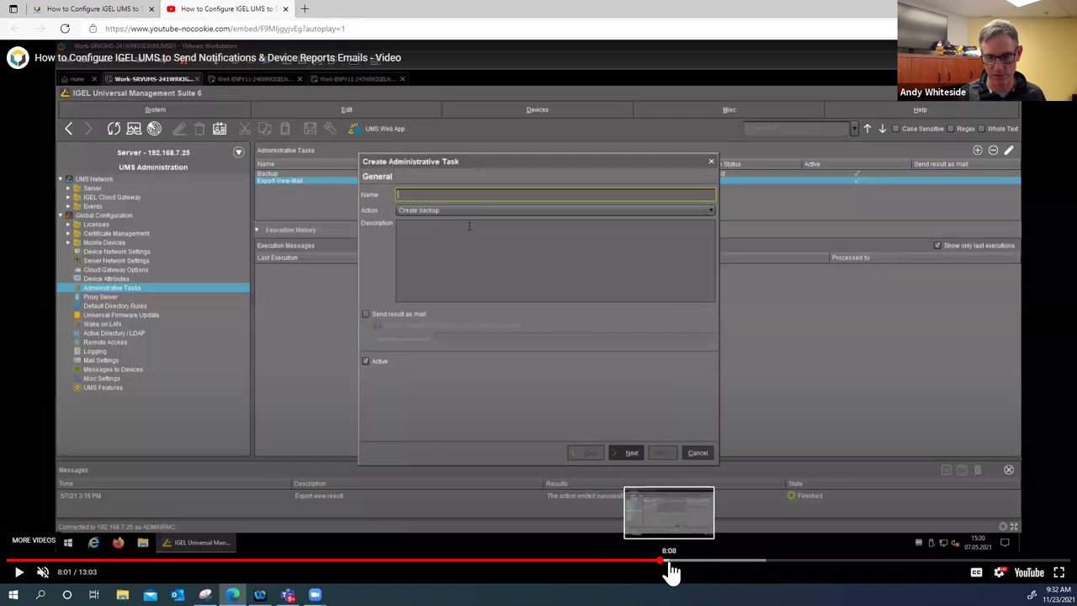
{"action": "left_click", "coordinate": [669, 562]}
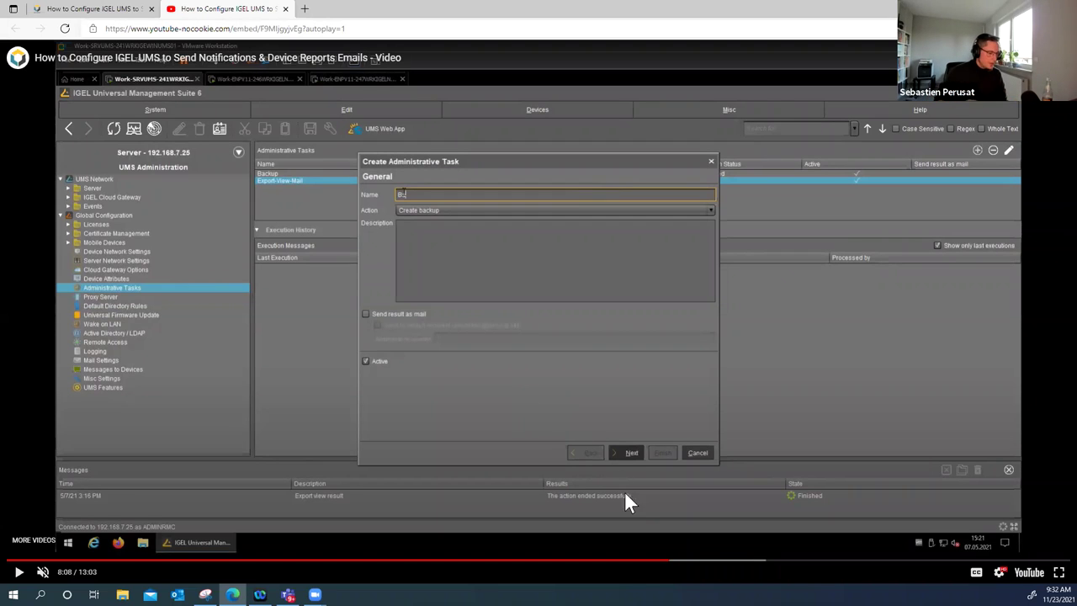
Step the video forward to the C:\Backup folder at 8:47, then back to the backup task's mail options at 8:28.
{"action": "left_click", "coordinate": [682, 561]}
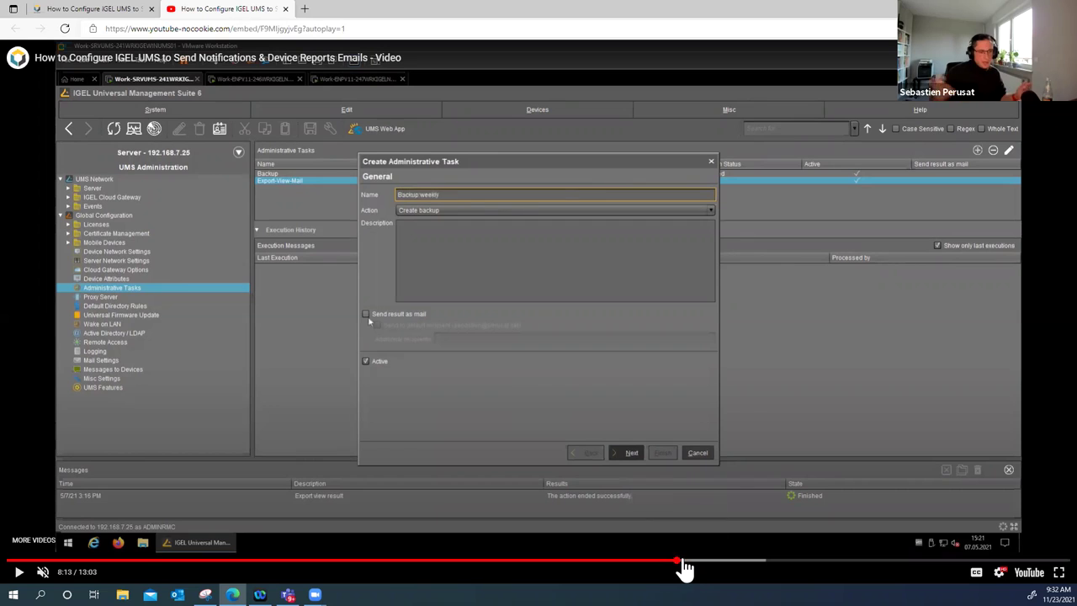
{"action": "left_click", "coordinate": [695, 561]}
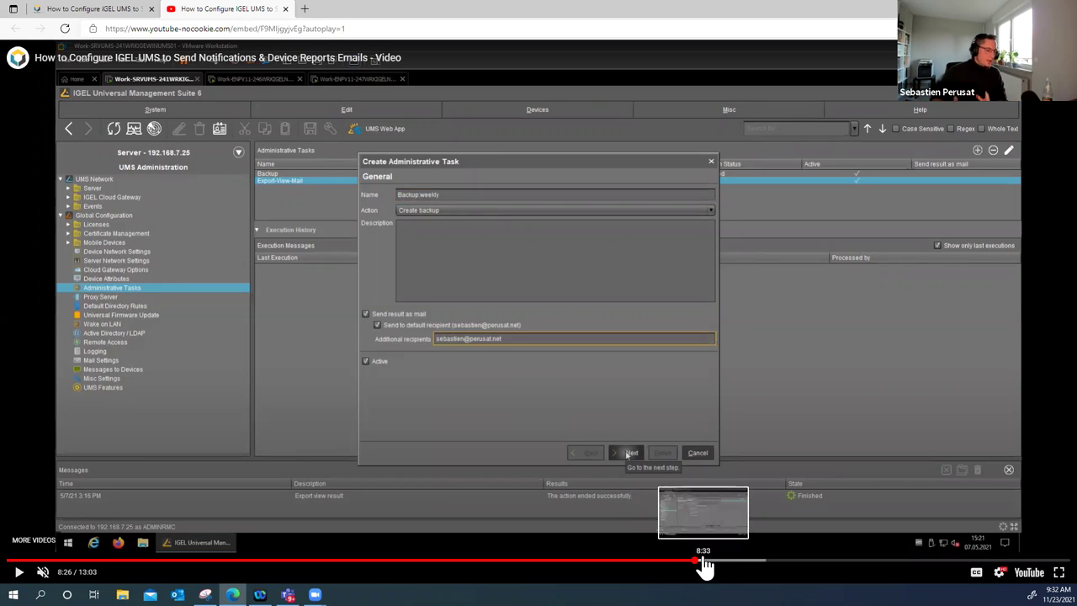
{"action": "left_click", "coordinate": [707, 561]}
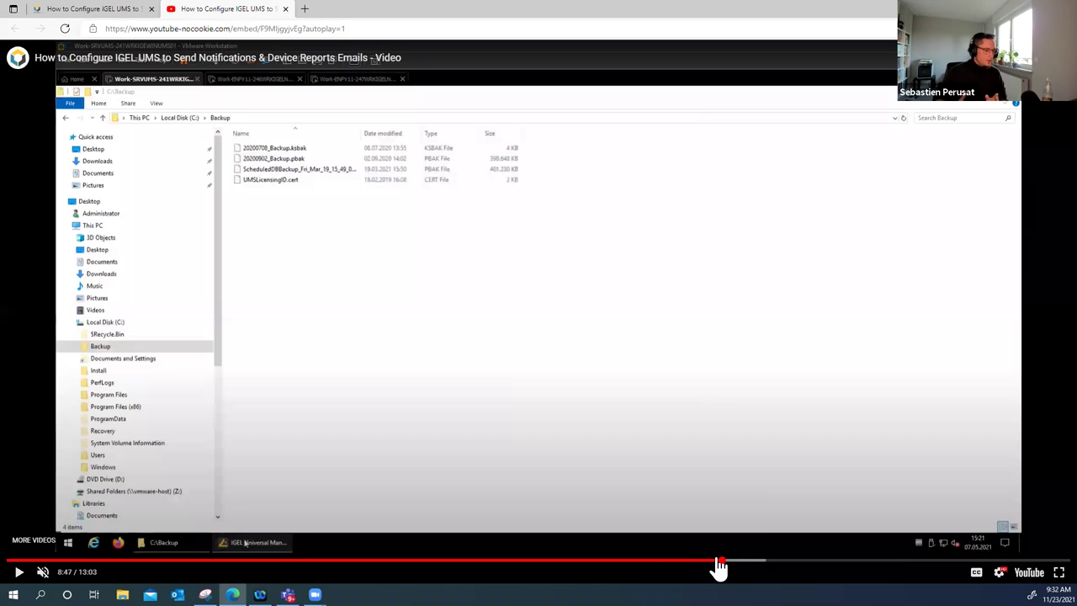
{"action": "left_click", "coordinate": [721, 561]}
{"action": "left_click", "coordinate": [699, 561]}
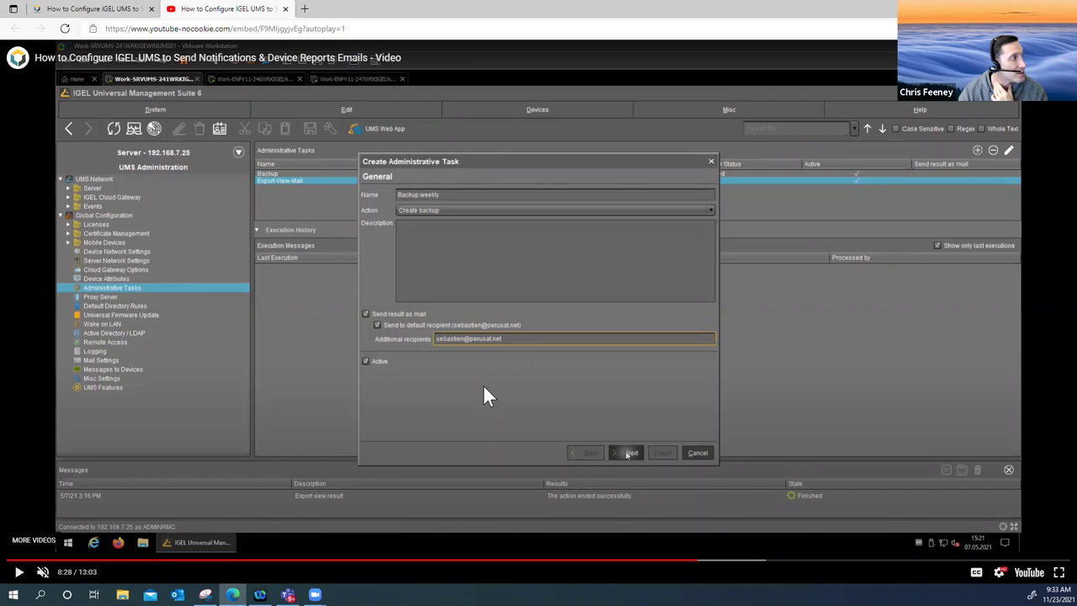
Advance the video through the C:\Backup folder at 8:45 to the Administrative Tasks list at 9:12.
{"action": "left_click", "coordinate": [720, 560]}
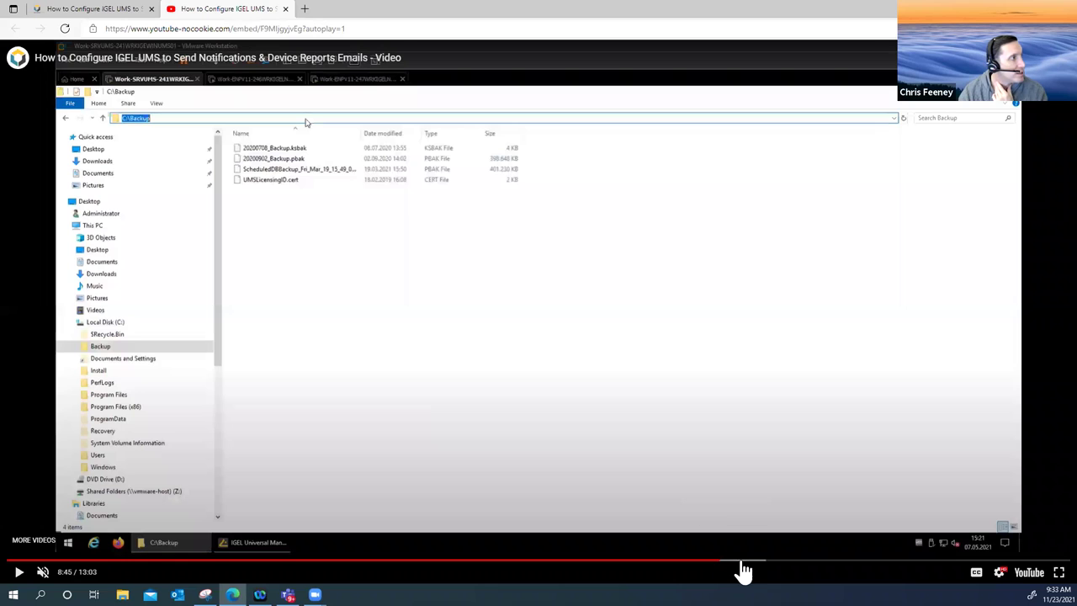
{"action": "left_click", "coordinate": [740, 561]}
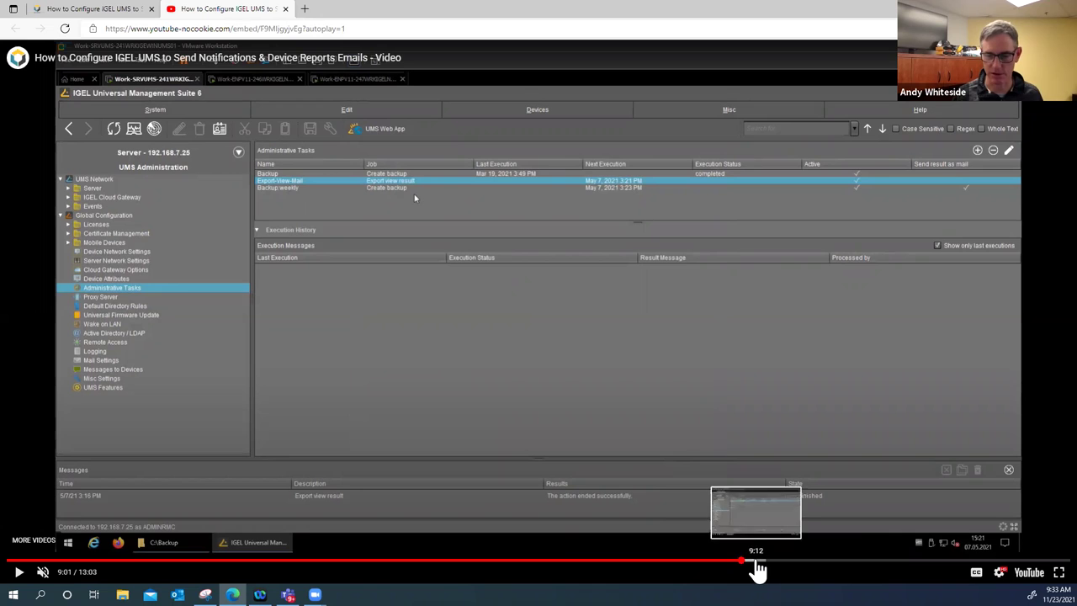
{"action": "left_click", "coordinate": [755, 561]}
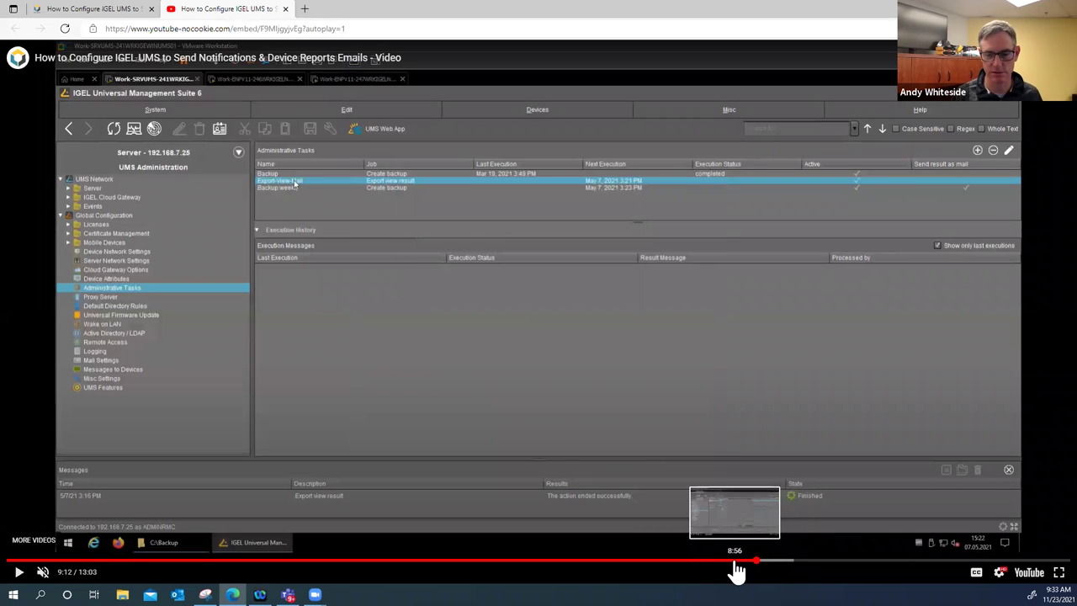
Rewind the video through the Schedule page at 8:56 and the Configuration page at 8:34 to the task's mail options.
{"action": "left_click", "coordinate": [734, 562]}
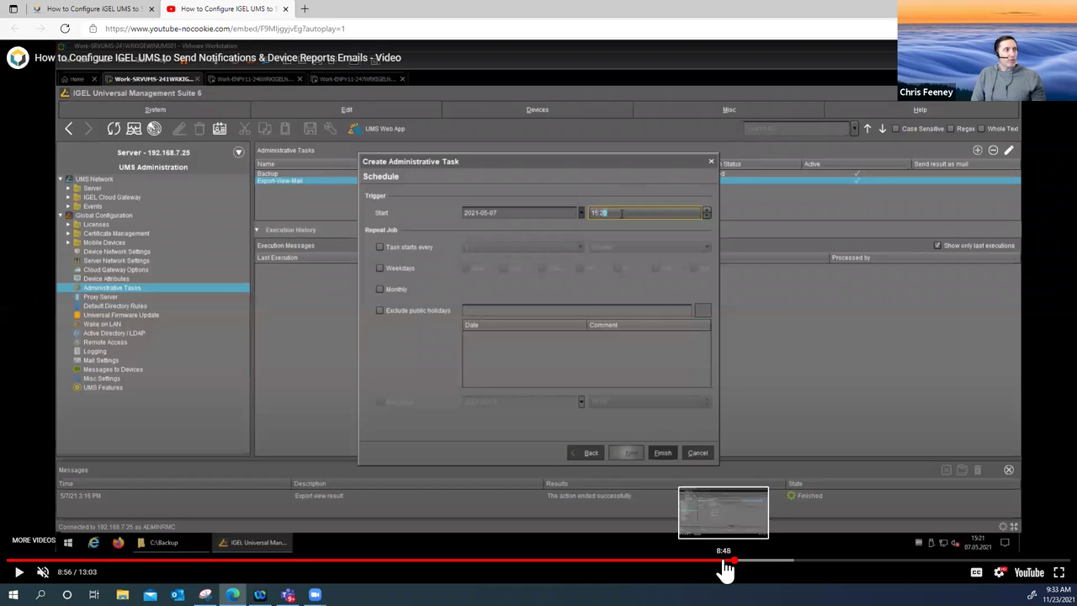
{"action": "left_click", "coordinate": [717, 562]}
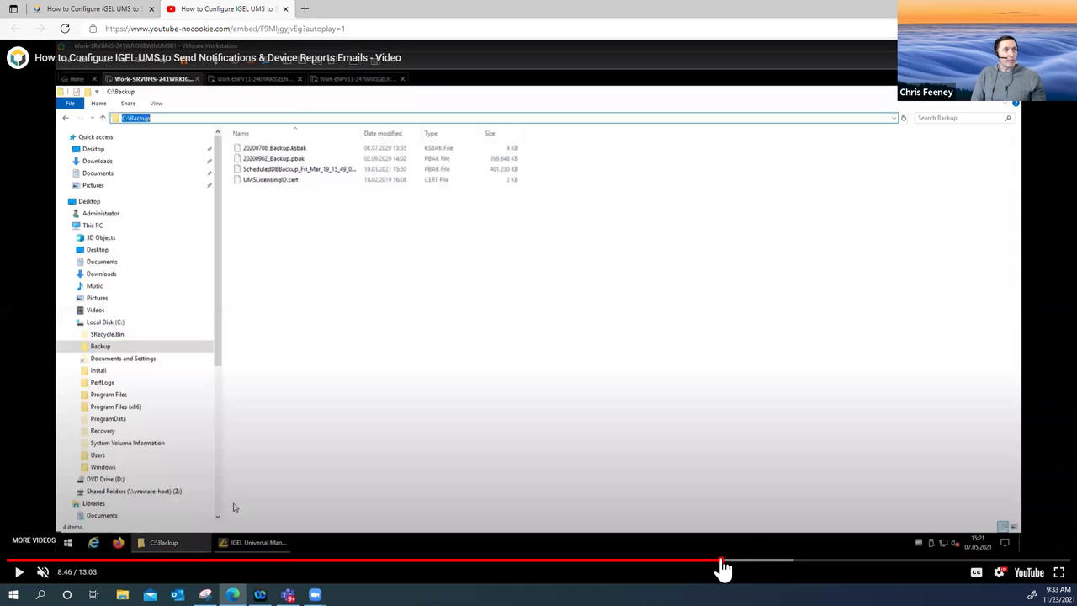
{"action": "left_click", "coordinate": [705, 560]}
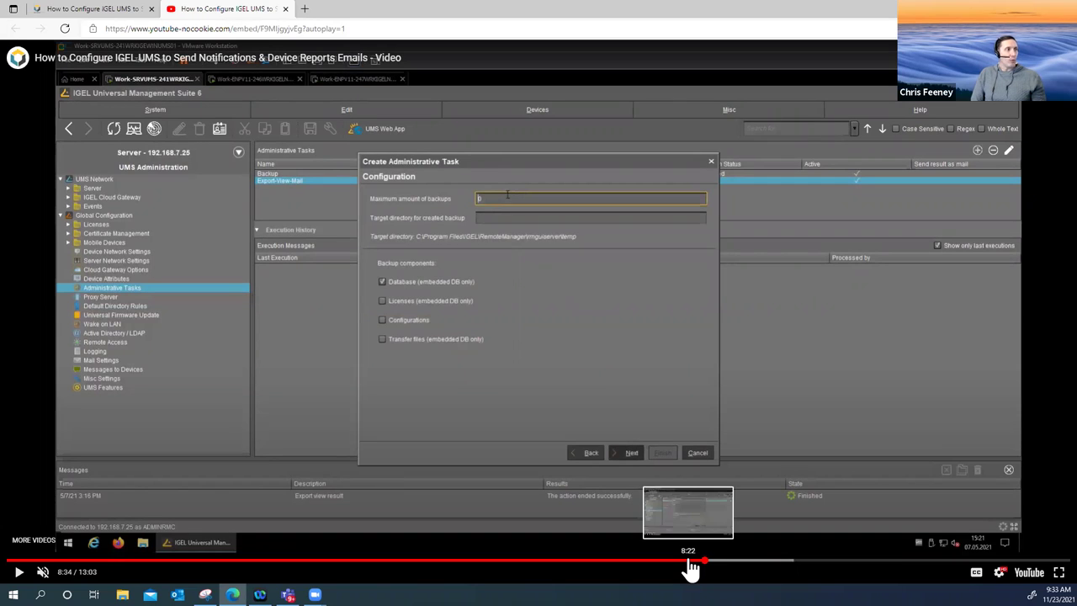
{"action": "left_click", "coordinate": [688, 561]}
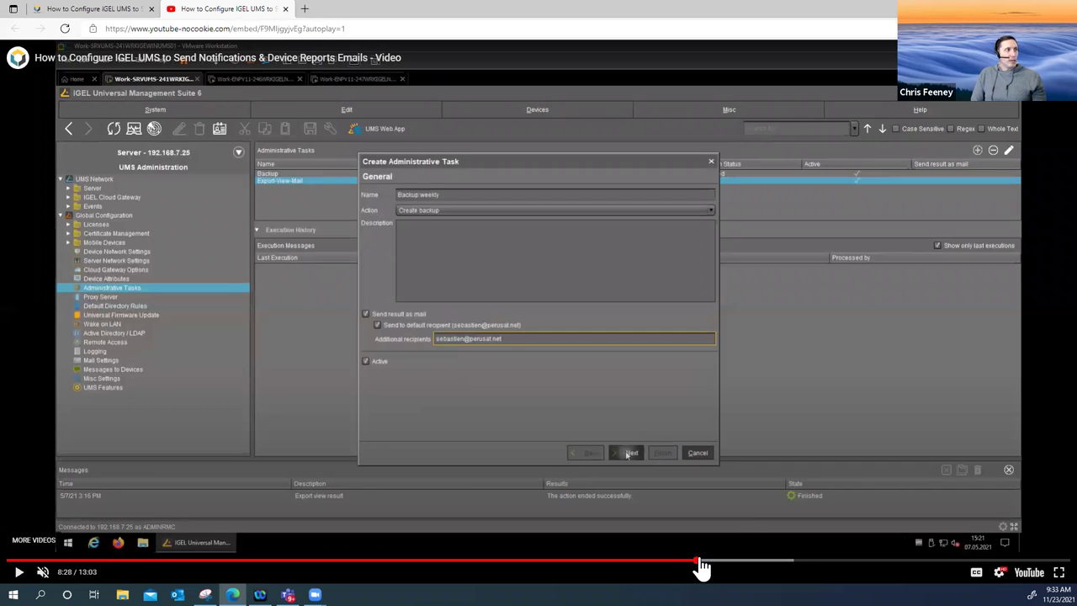
Advance the video through the backup settings at 8:50 and the schedule at 8:58 to the Administrative Tasks list at 9:08.
{"action": "left_click", "coordinate": [707, 560]}
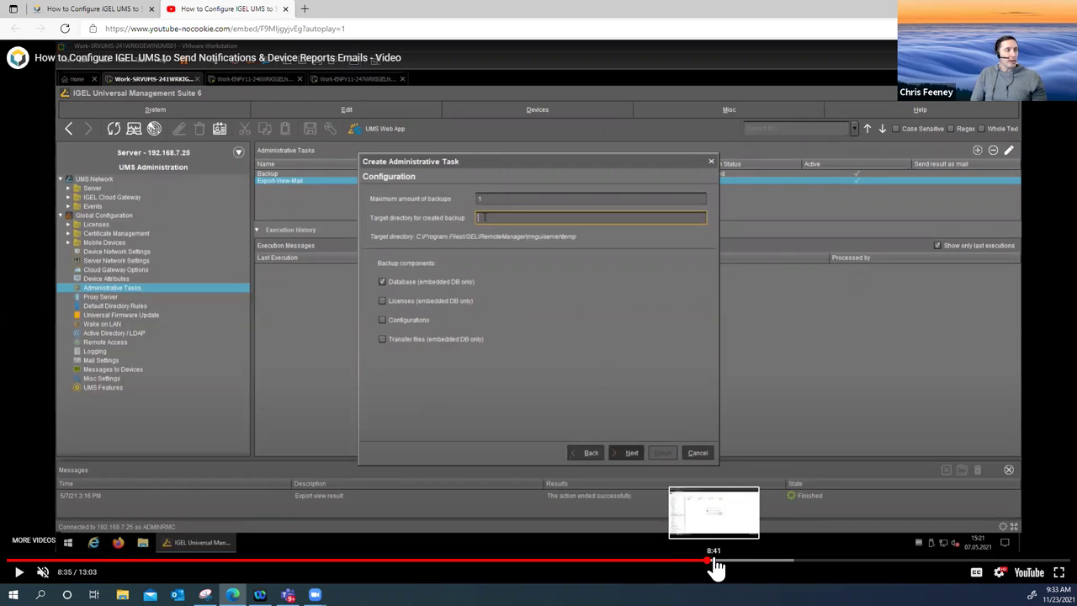
{"action": "left_click", "coordinate": [716, 560]}
{"action": "left_click", "coordinate": [727, 561]}
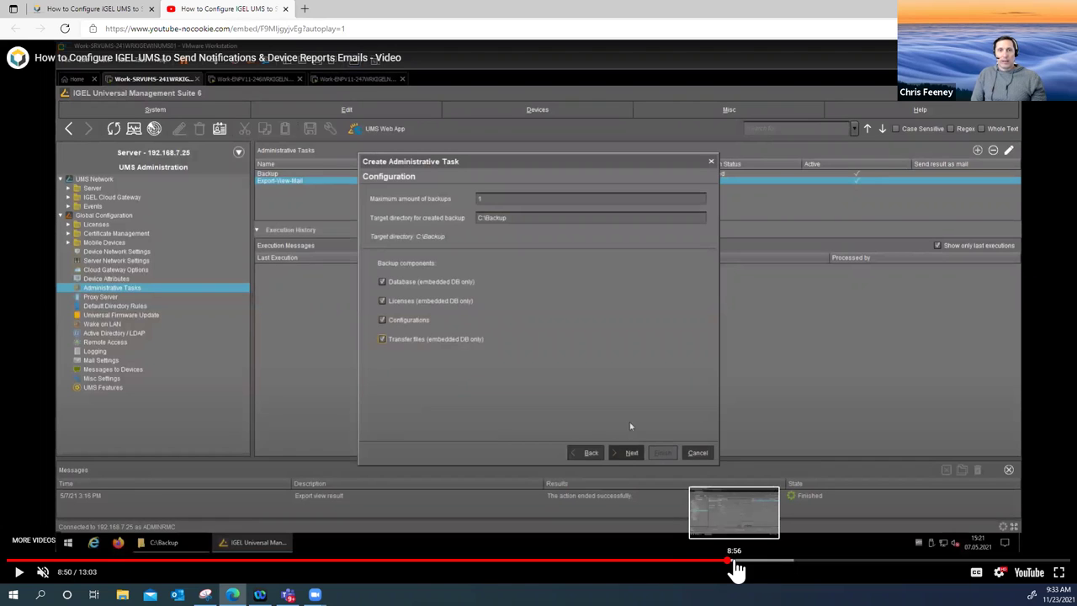
{"action": "left_click", "coordinate": [737, 561]}
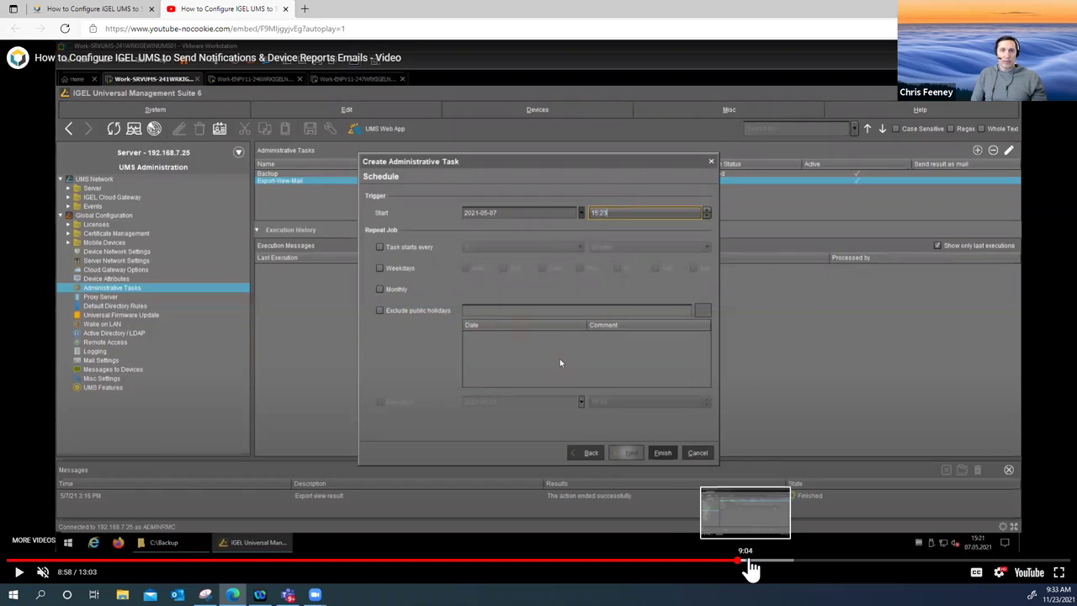
{"action": "left_click", "coordinate": [749, 561]}
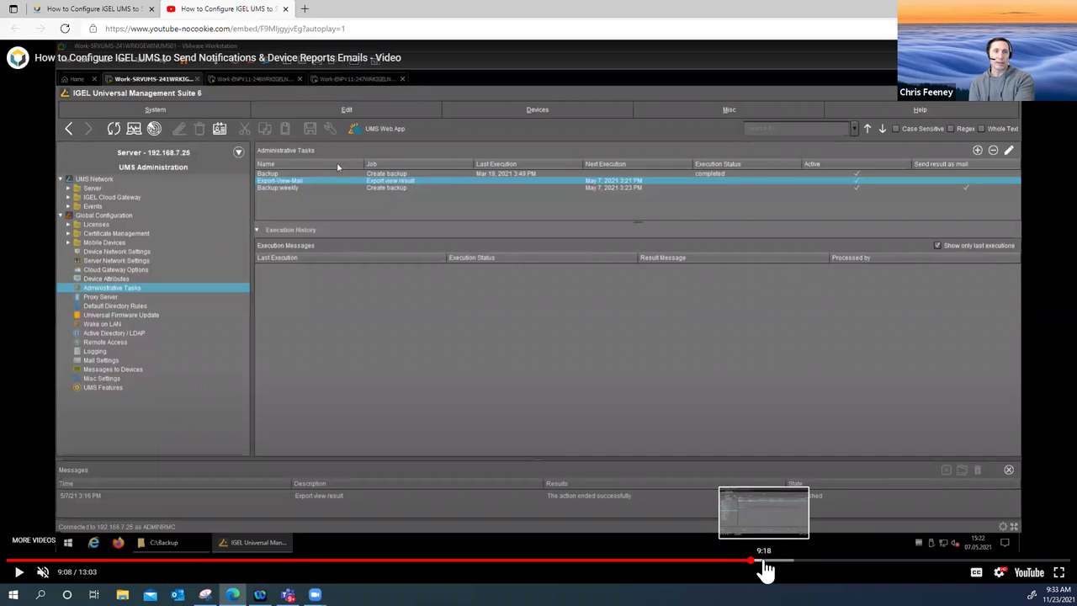
Advance the video to the received report emails at 9:41, then reopen the article's chapter list.
{"action": "left_click", "coordinate": [767, 561]}
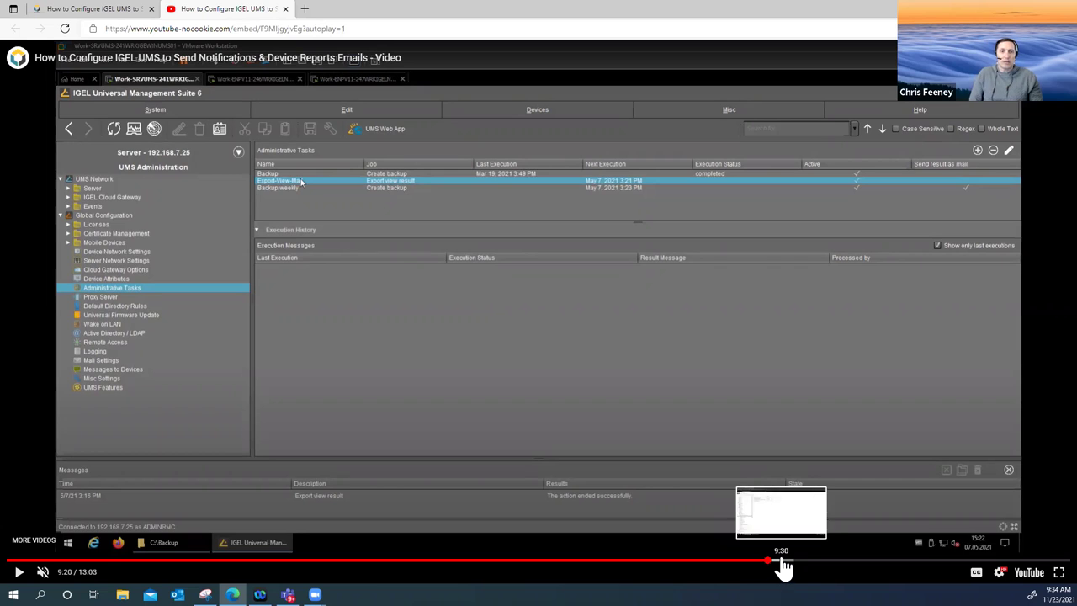
{"action": "left_click", "coordinate": [781, 561]}
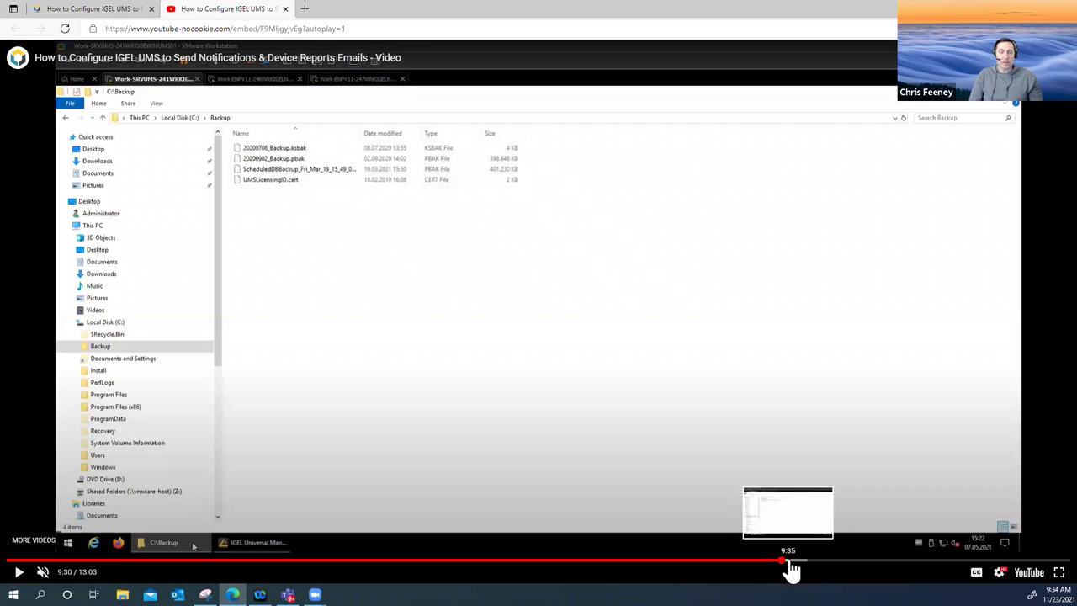
{"action": "left_click", "coordinate": [794, 561]}
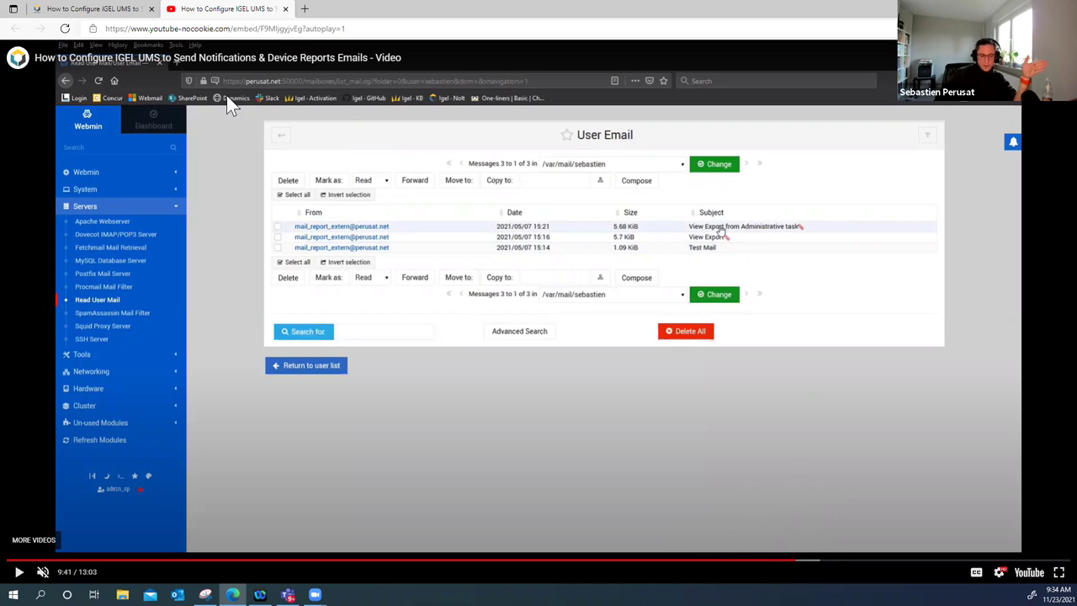
{"action": "left_click", "coordinate": [114, 10]}
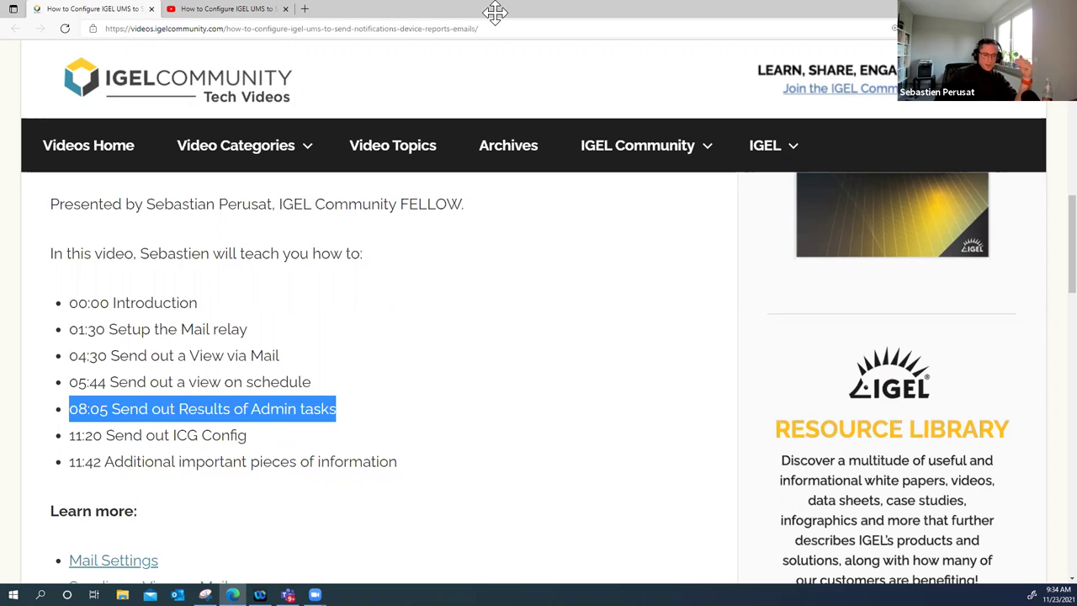
Advance the video through the exported CSV at 9:57 and the C:\Backup folder at 10:26 to the backup completion email at 10:42.
{"action": "left_click", "coordinate": [211, 12]}
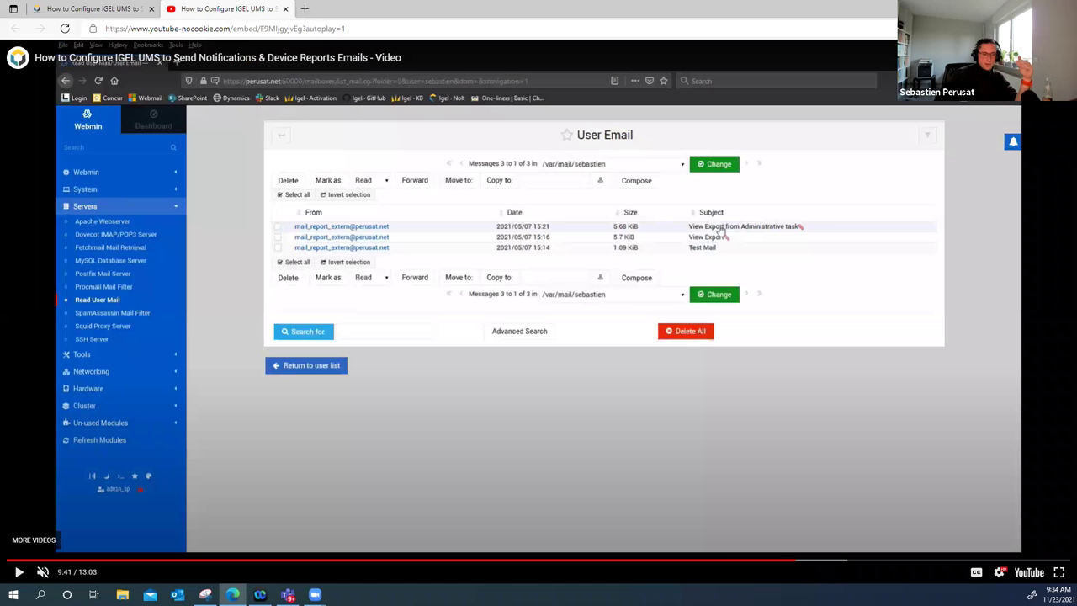
{"action": "left_click", "coordinate": [817, 561]}
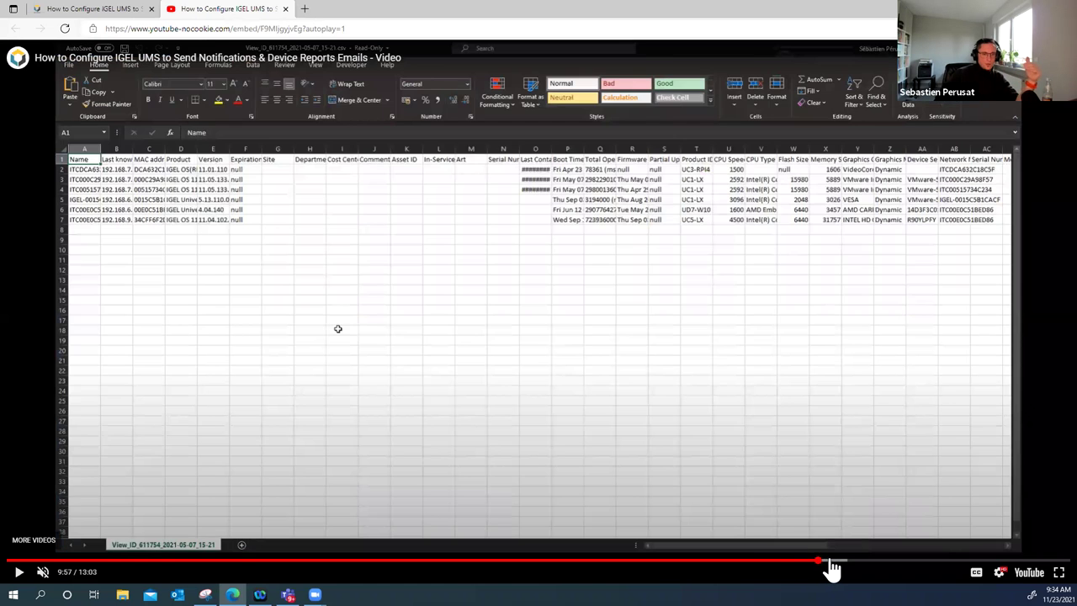
{"action": "left_click", "coordinate": [833, 561]}
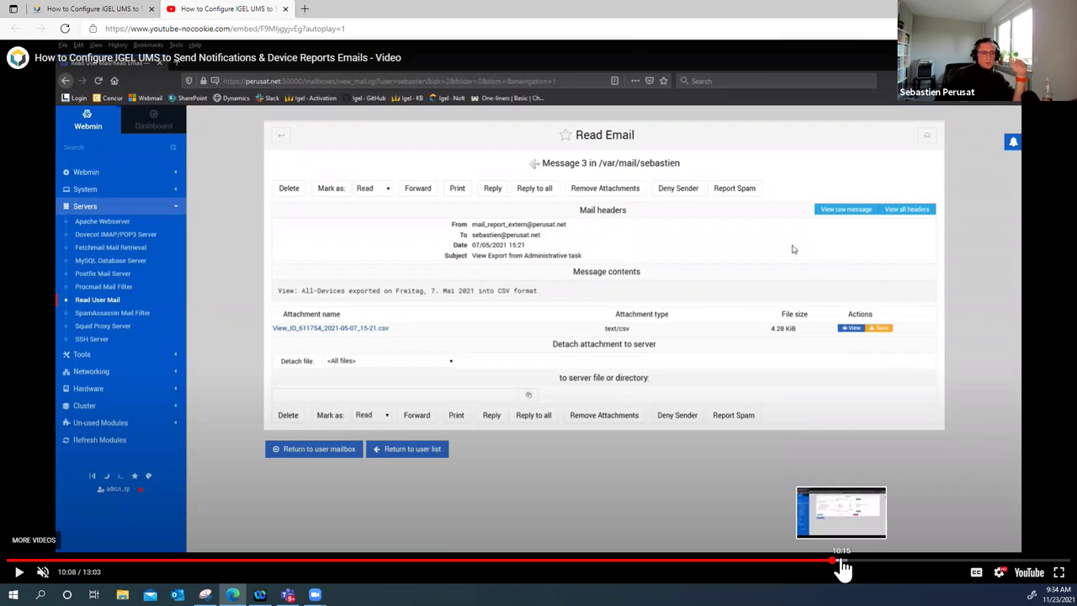
{"action": "left_click", "coordinate": [845, 560]}
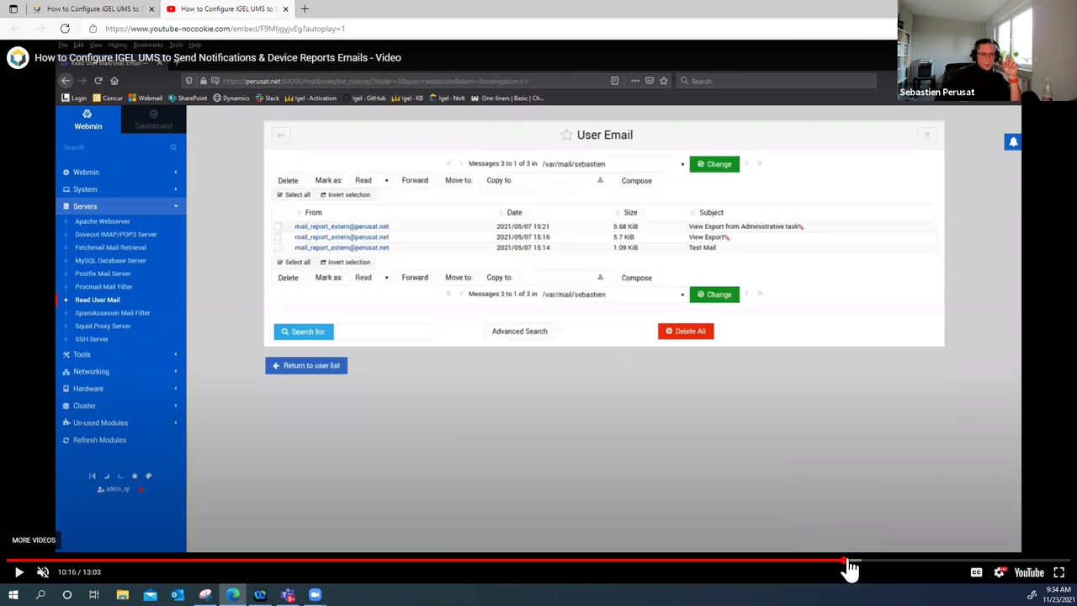
{"action": "left_click", "coordinate": [856, 561]}
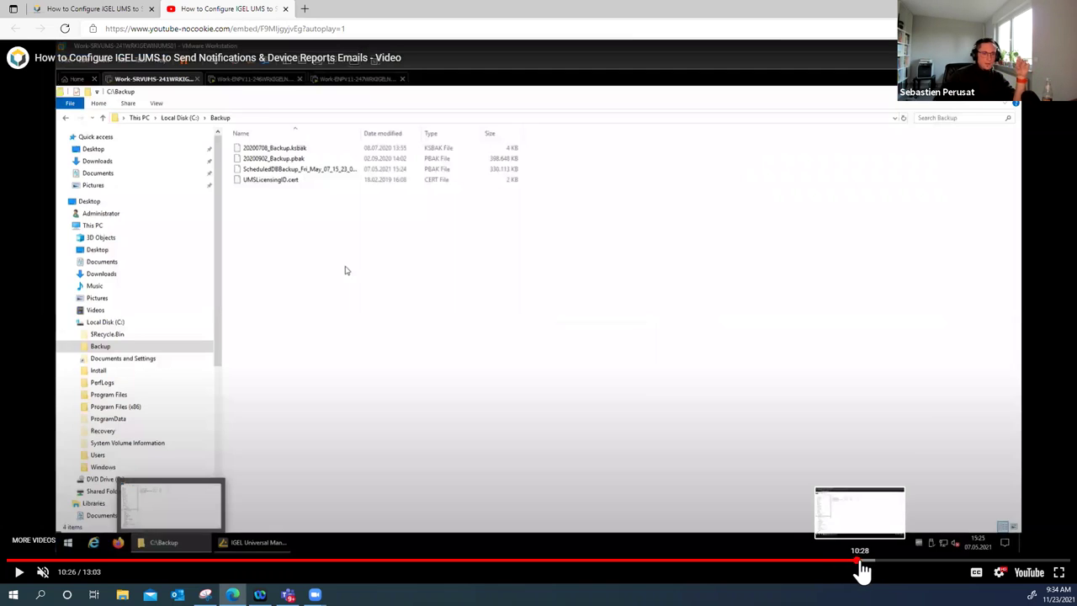
{"action": "left_click", "coordinate": [869, 560]}
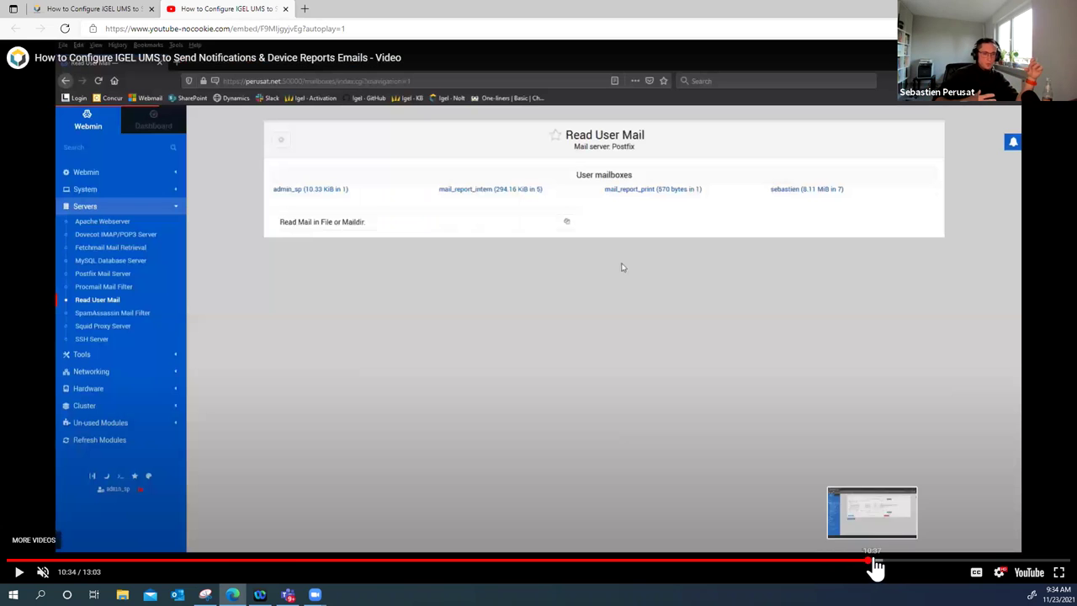
{"action": "left_click", "coordinate": [879, 560]}
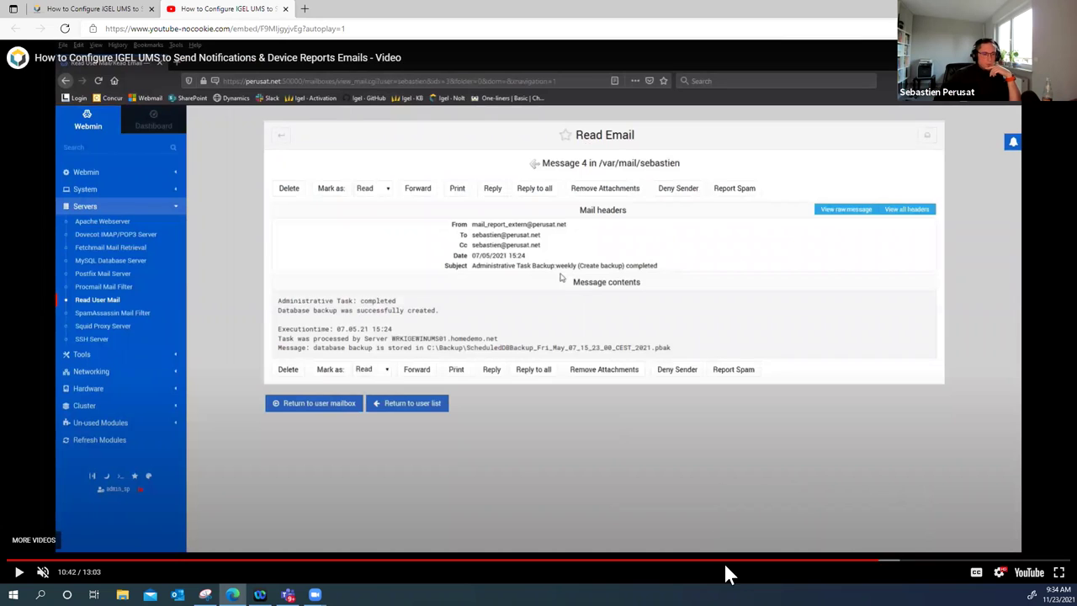
Rewind the video through the backup task's mail options at 8:29 and 8:14 to the Administrative Tasks list at 7:52.
{"action": "left_click", "coordinate": [716, 560]}
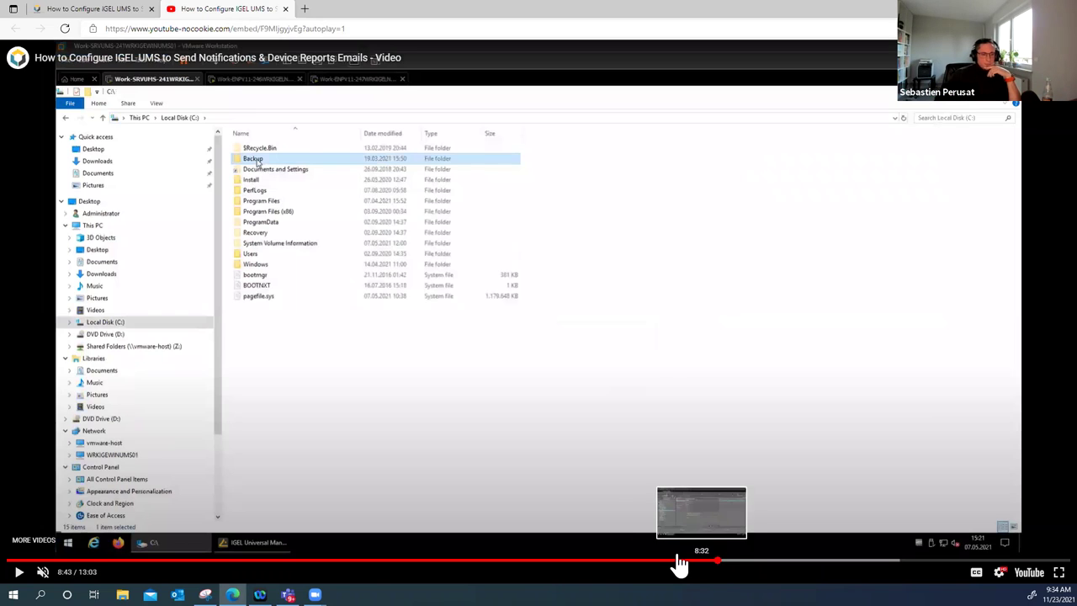
{"action": "left_click", "coordinate": [699, 561]}
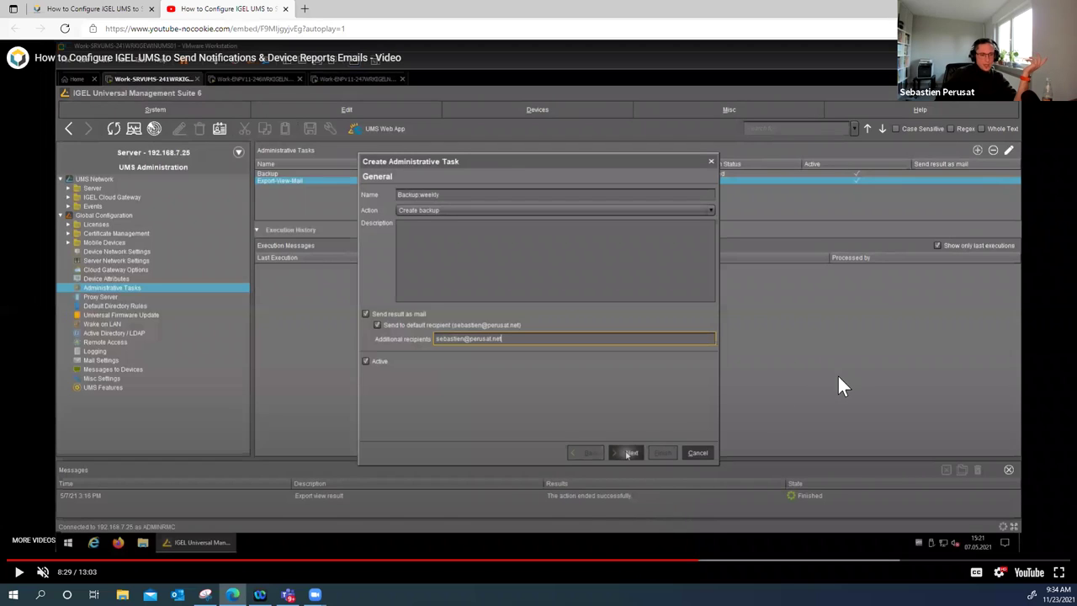
{"action": "left_click", "coordinate": [704, 560]}
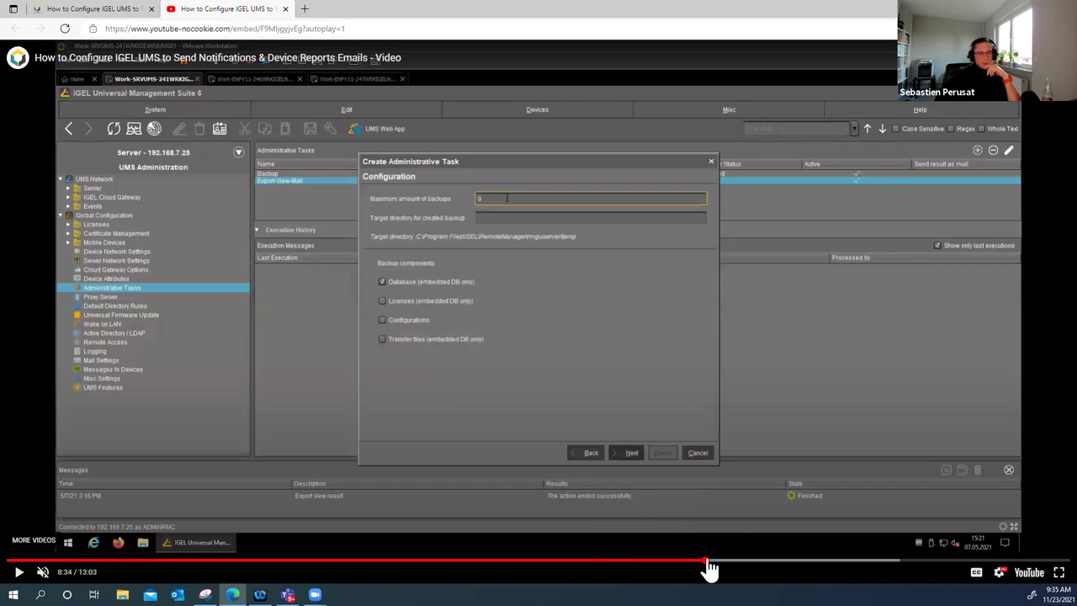
{"action": "left_click", "coordinate": [689, 561]}
{"action": "left_click", "coordinate": [677, 561]}
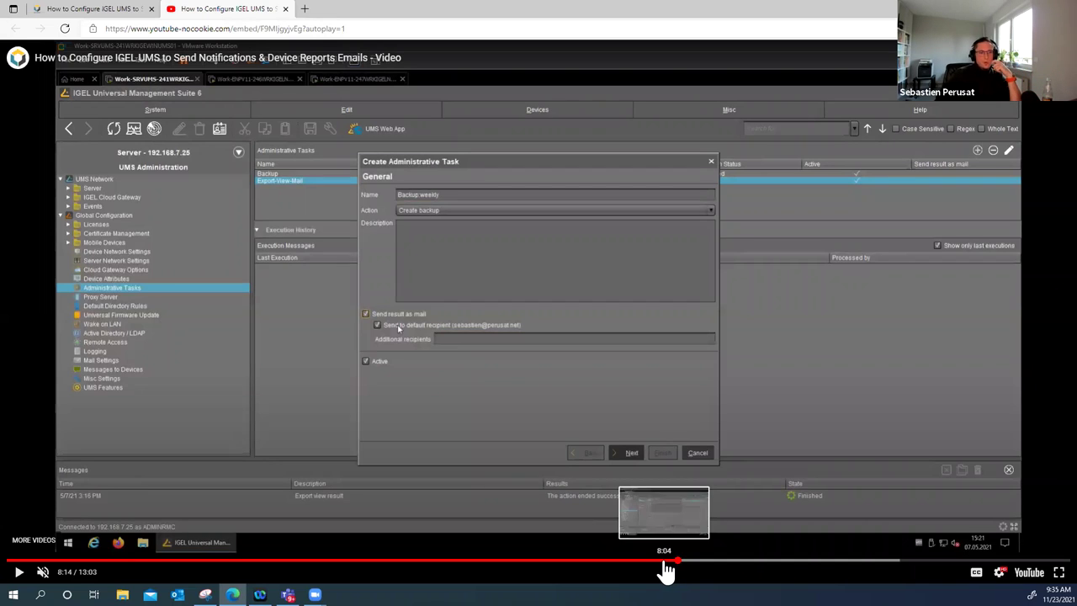
{"action": "left_click", "coordinate": [664, 561]}
{"action": "left_click", "coordinate": [647, 561]}
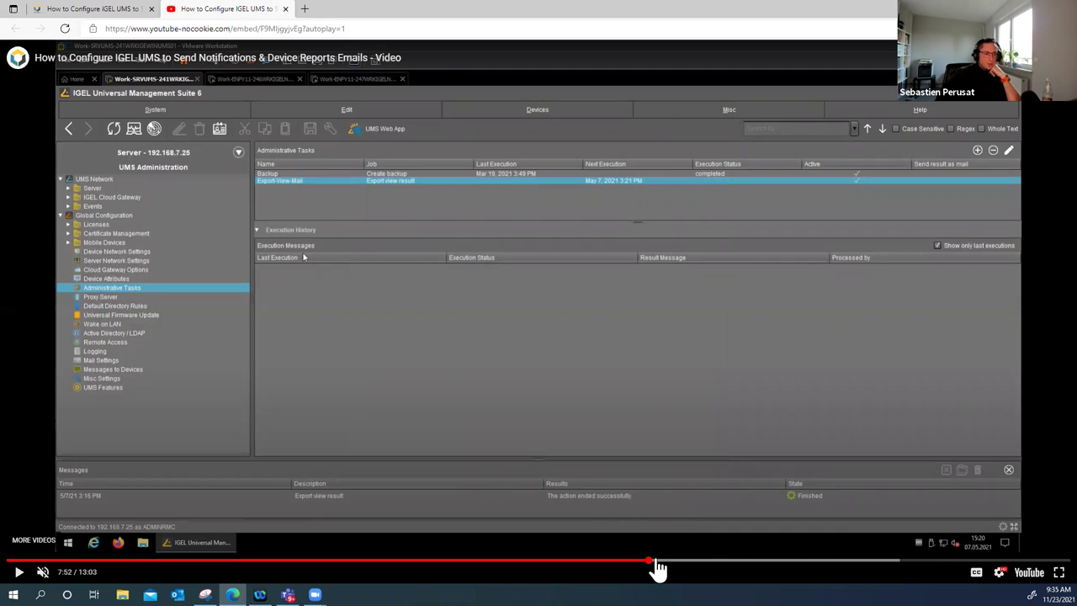
Advance the video from the empty Create Administrative Task dialog at 7:59 through the task naming at 8:09 to the Schedule page at 8:59.
{"action": "left_click", "coordinate": [659, 562]}
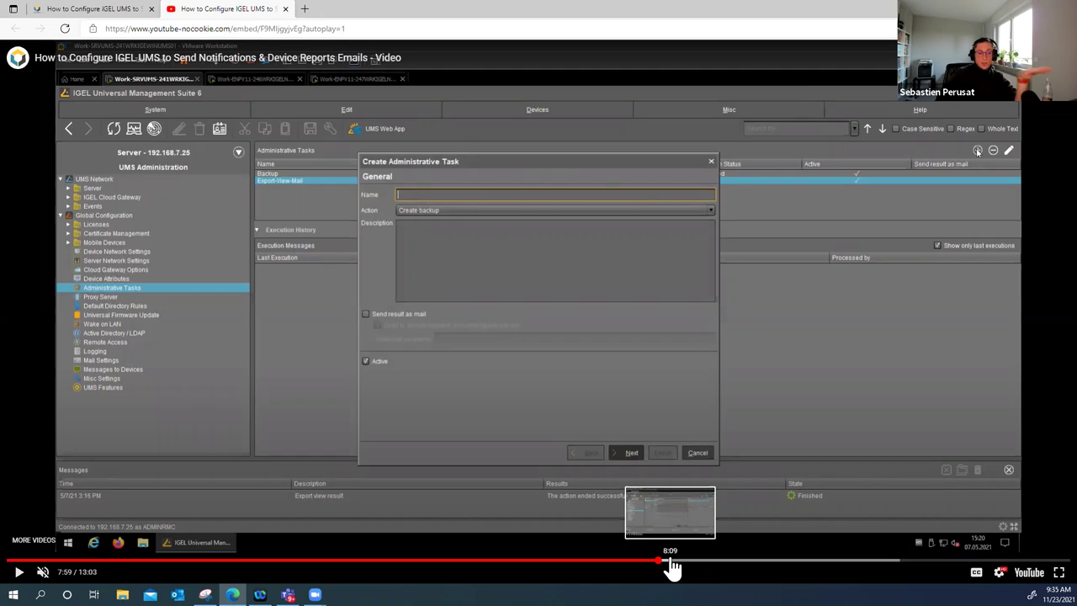
{"action": "left_click", "coordinate": [671, 560]}
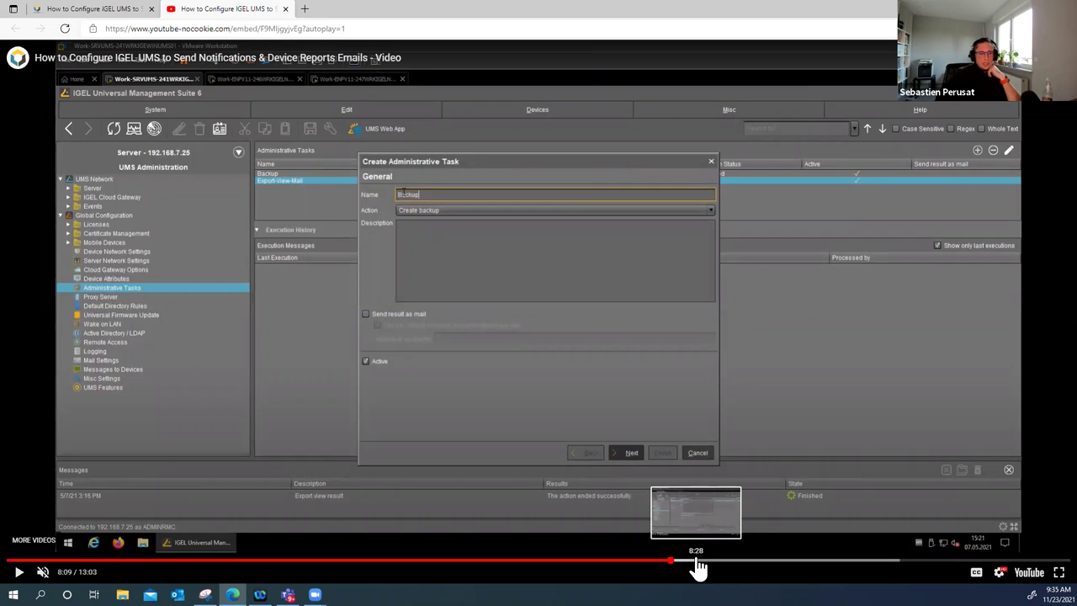
{"action": "left_click", "coordinate": [695, 561]}
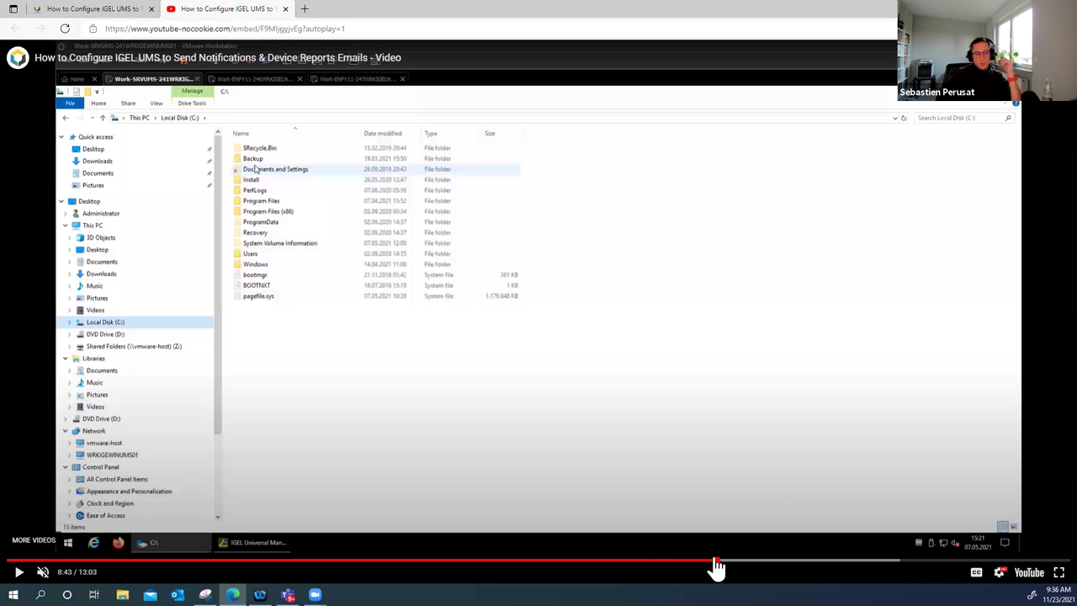
{"action": "left_click", "coordinate": [715, 560]}
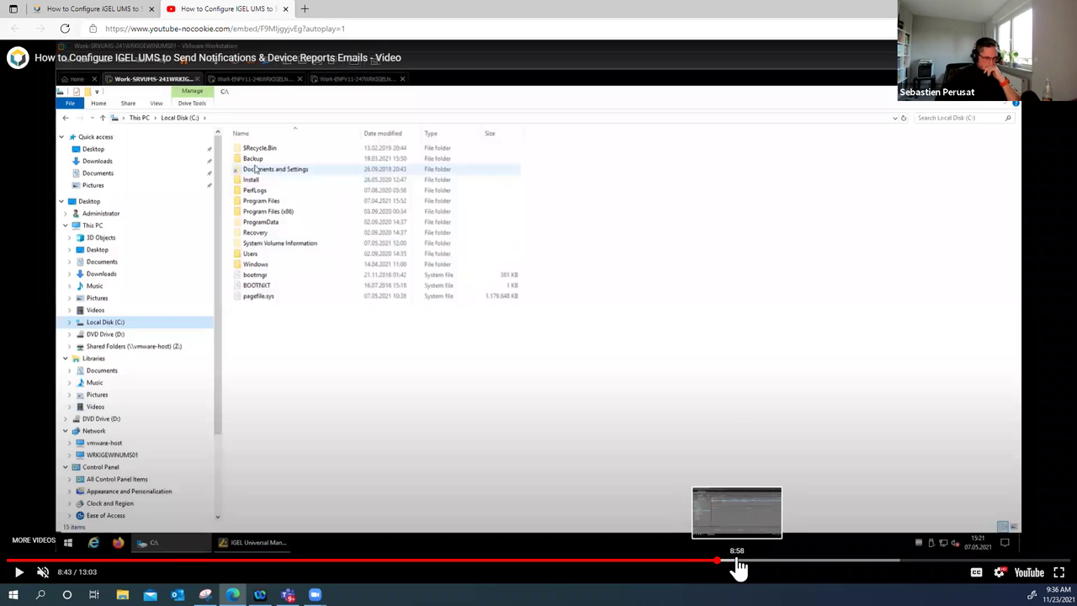
{"action": "left_click", "coordinate": [733, 561]}
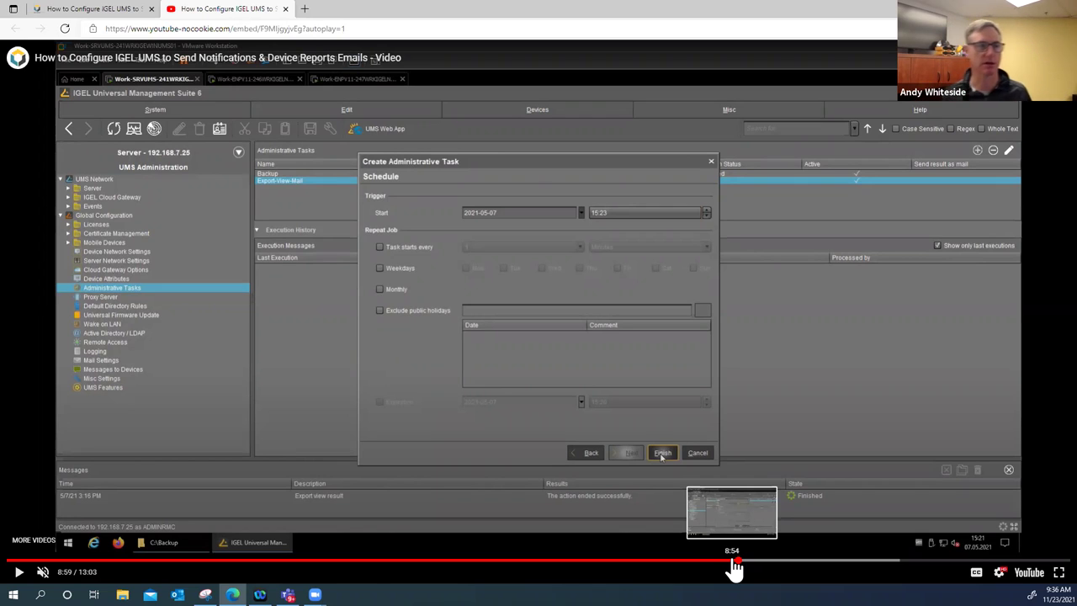
Highlight the "11:20 Send out ICG Config" chapter in the article and advance the video to the backup completion email at 10:54.
{"action": "left_click", "coordinate": [118, 15]}
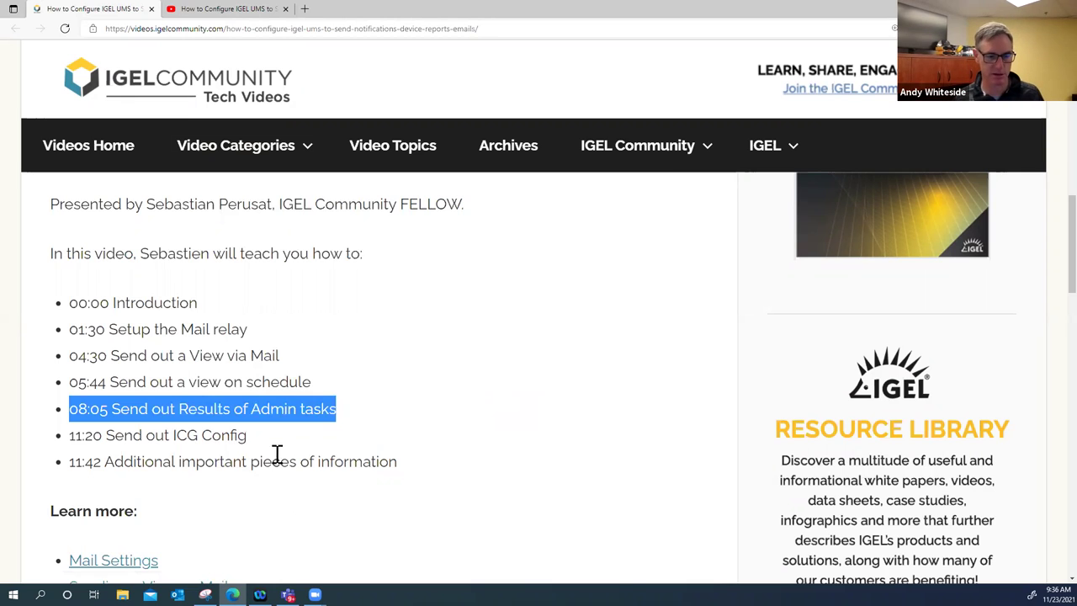
{"action": "left_click_drag", "start_coordinate": [70, 461], "coordinate": [71, 435]}
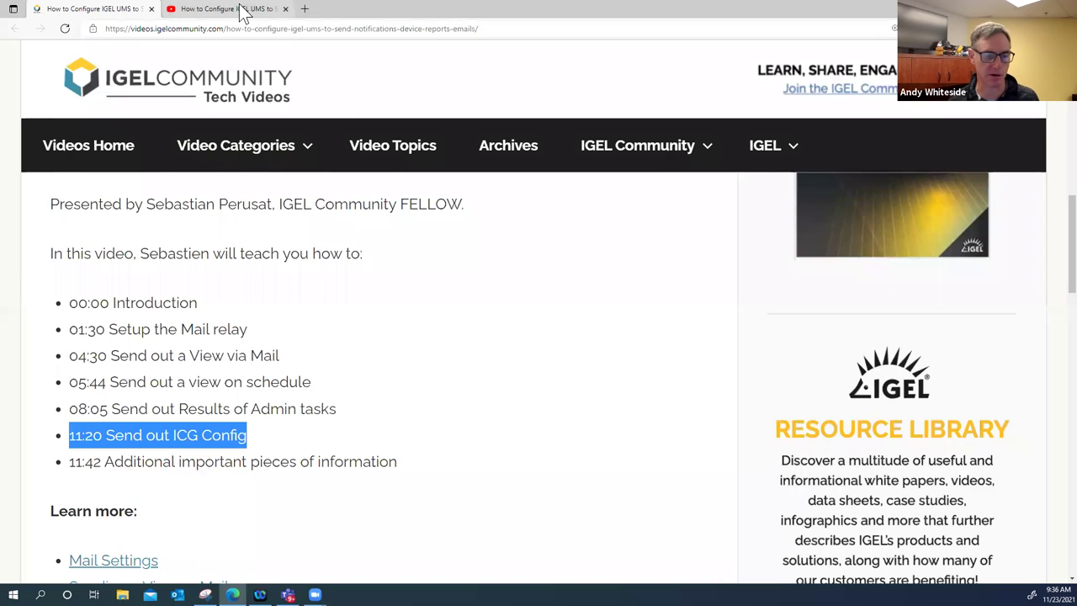
{"action": "key", "text": "ctrl+Tab"}
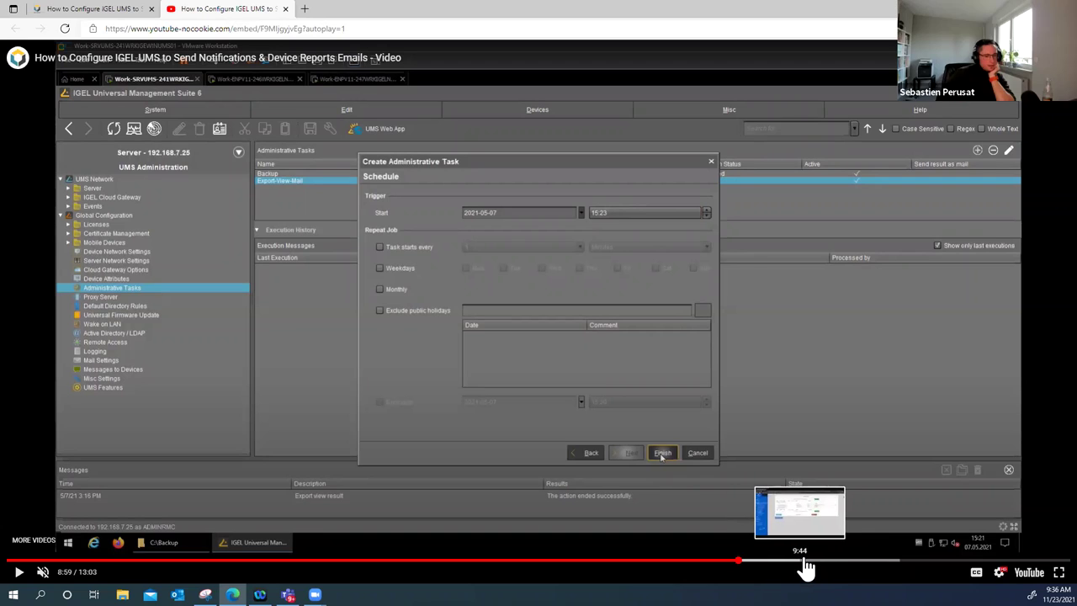
{"action": "left_click", "coordinate": [883, 569]}
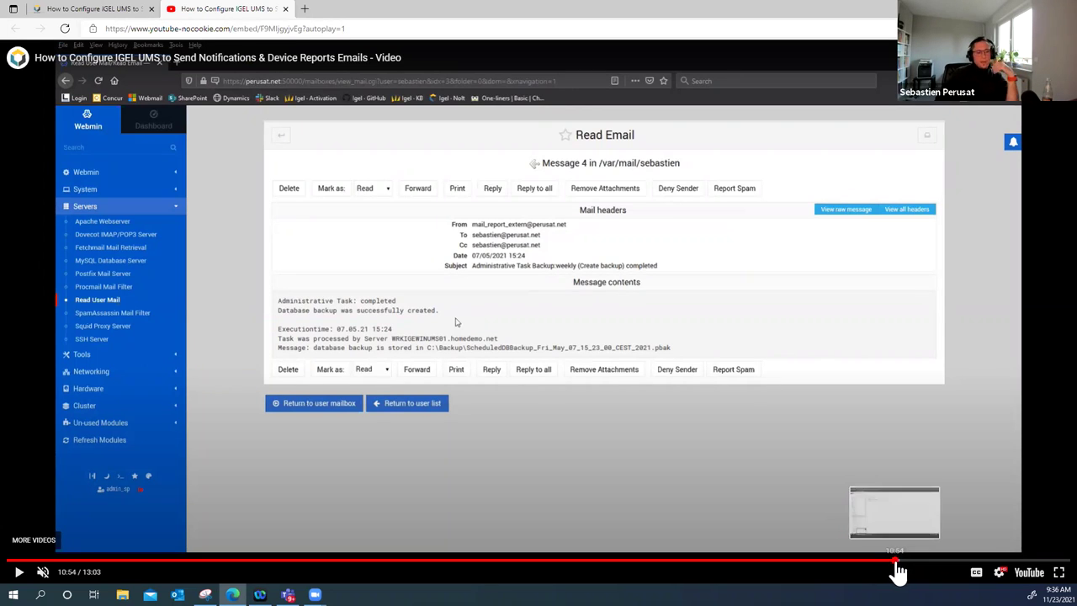
{"action": "left_click", "coordinate": [895, 562]}
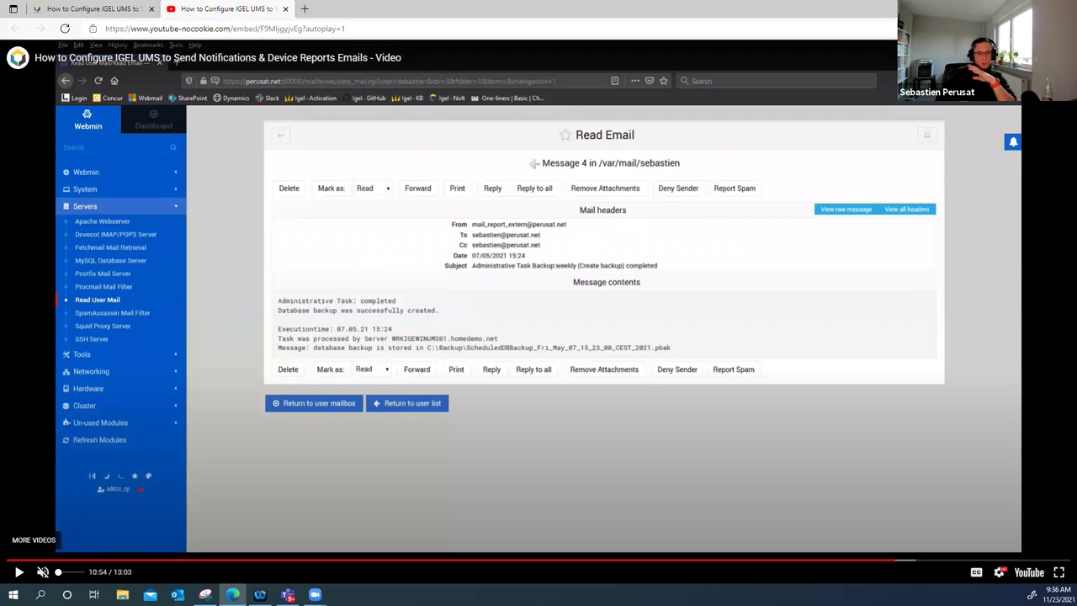
Play the video from 10:54 to the New Scheduled Job dialog at 11:09 and skip to the Cloud Gateway Options at 11:21.
{"action": "left_click", "coordinate": [19, 571]}
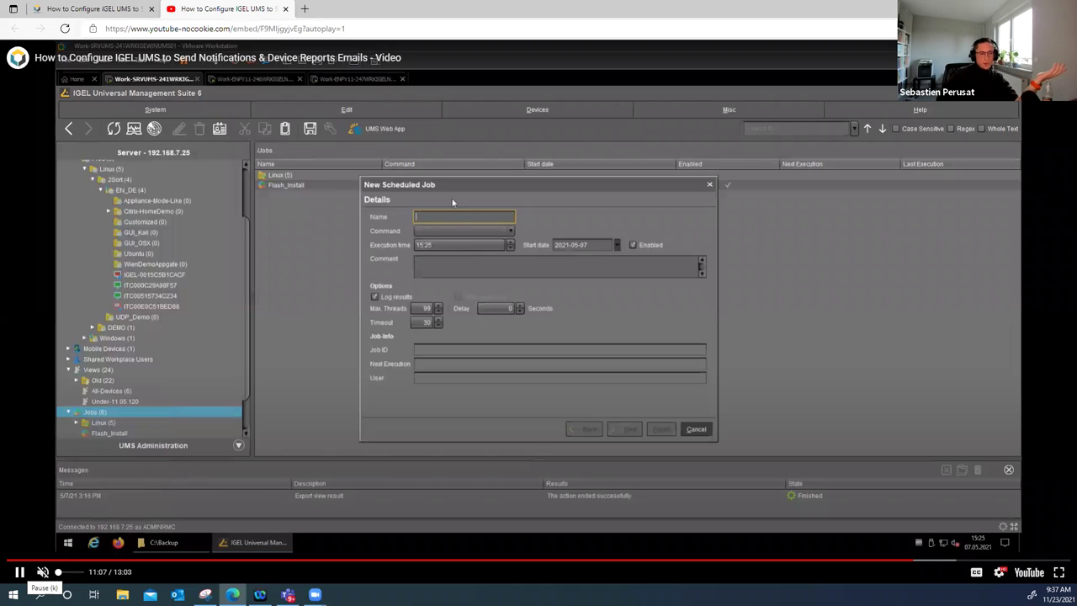
{"action": "key", "text": "k"}
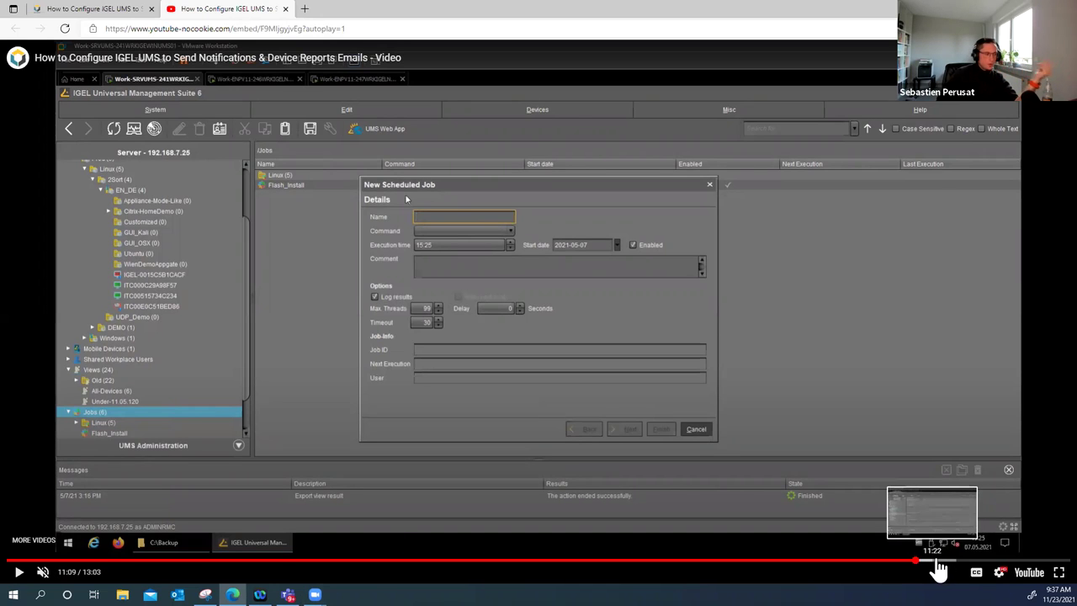
{"action": "left_click", "coordinate": [932, 560]}
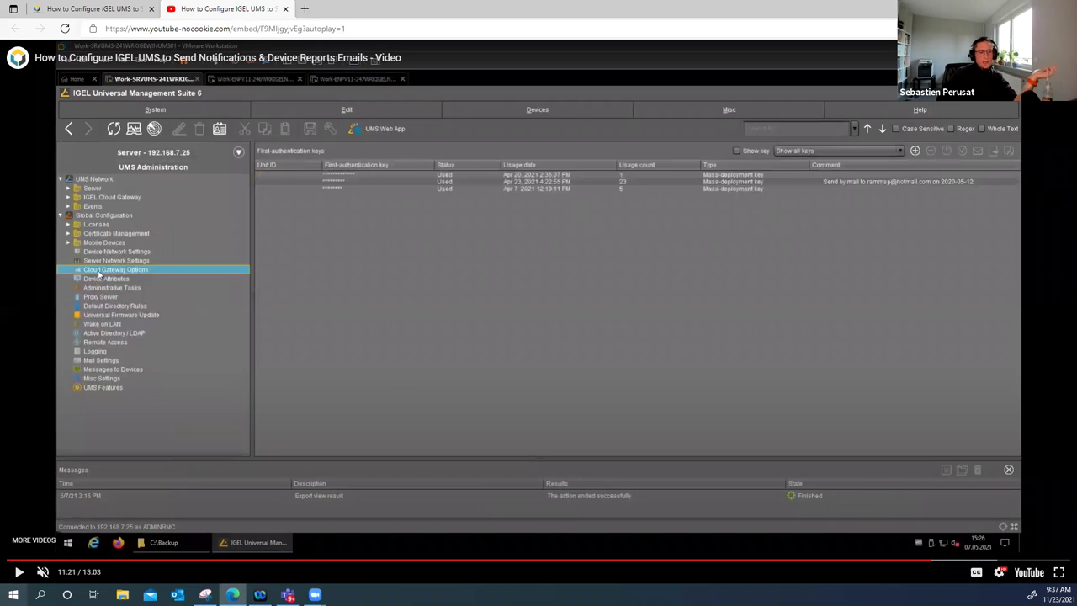
Play the video from 11:21 through the mailing of the Cloud Gateway first-authentication key and pause it at 12:34.
{"action": "key", "text": "k"}
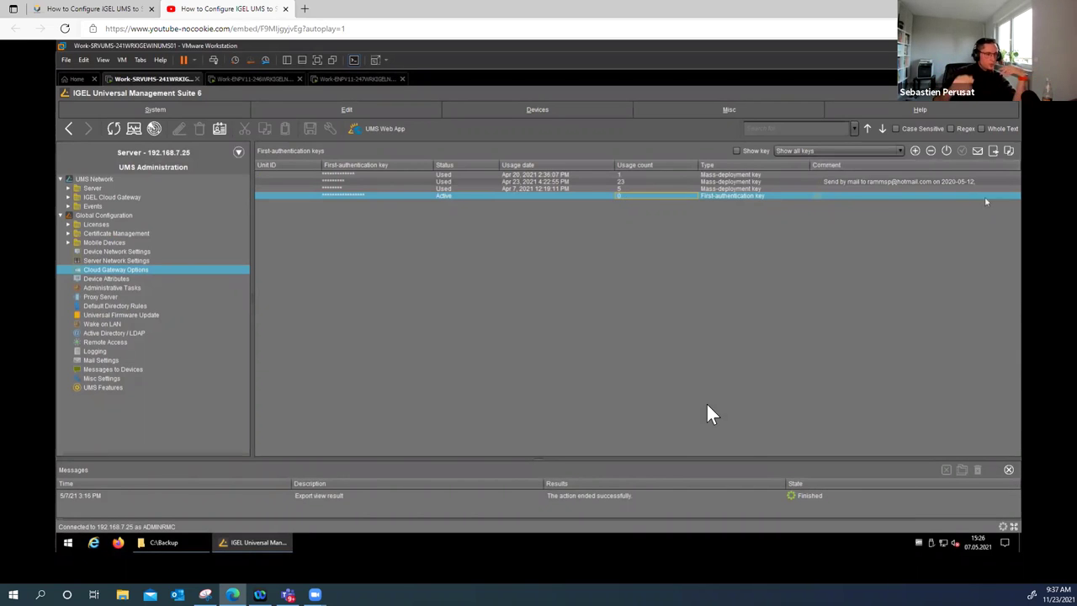
{"action": "mouse_move", "coordinate": [808, 353]}
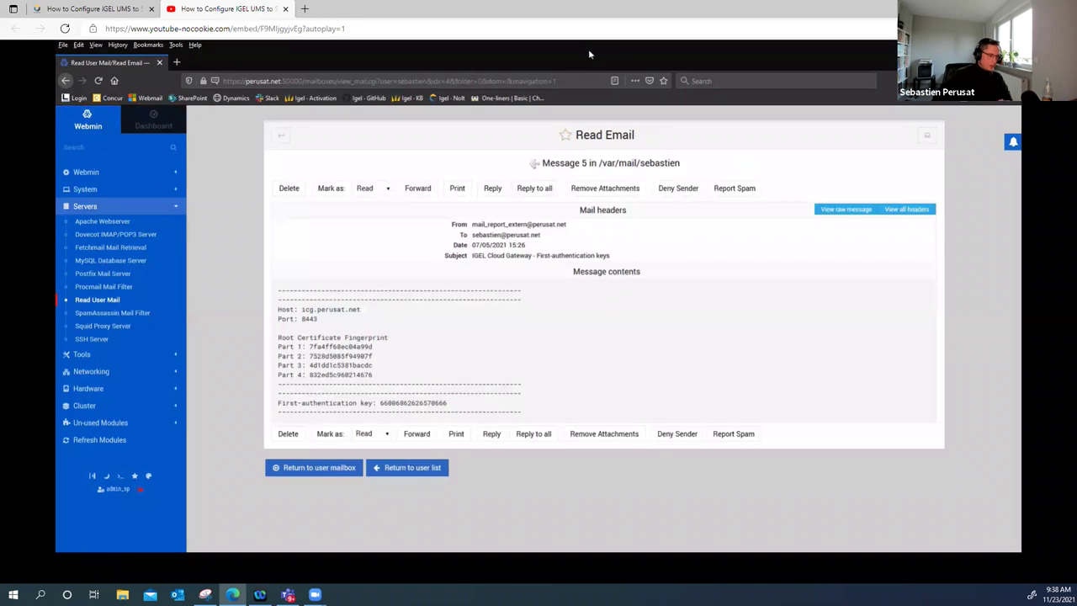
{"action": "mouse_move", "coordinate": [779, 314]}
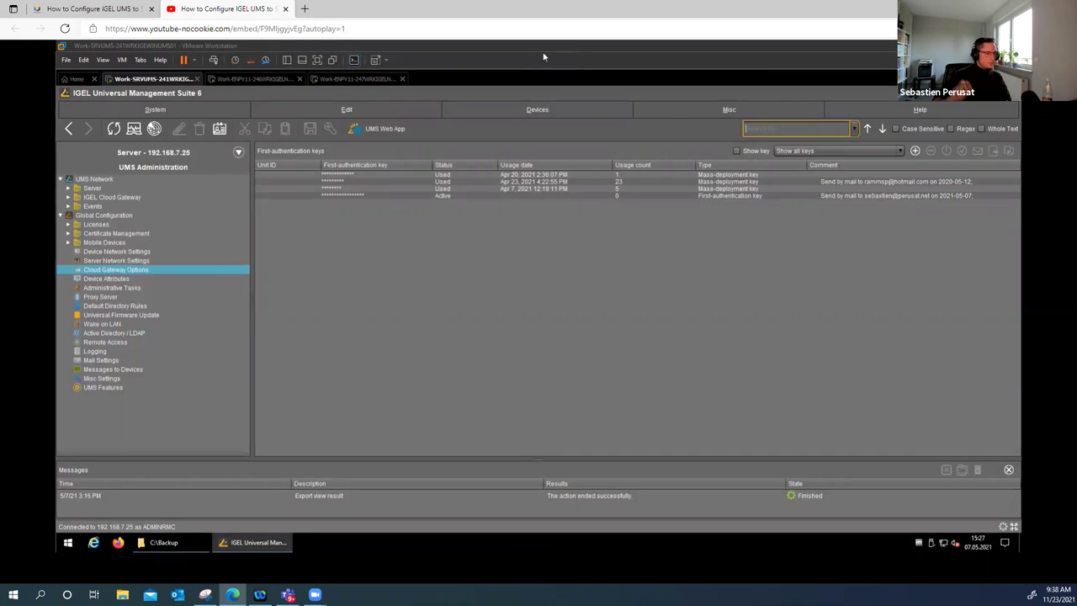
{"action": "mouse_move", "coordinate": [779, 314]}
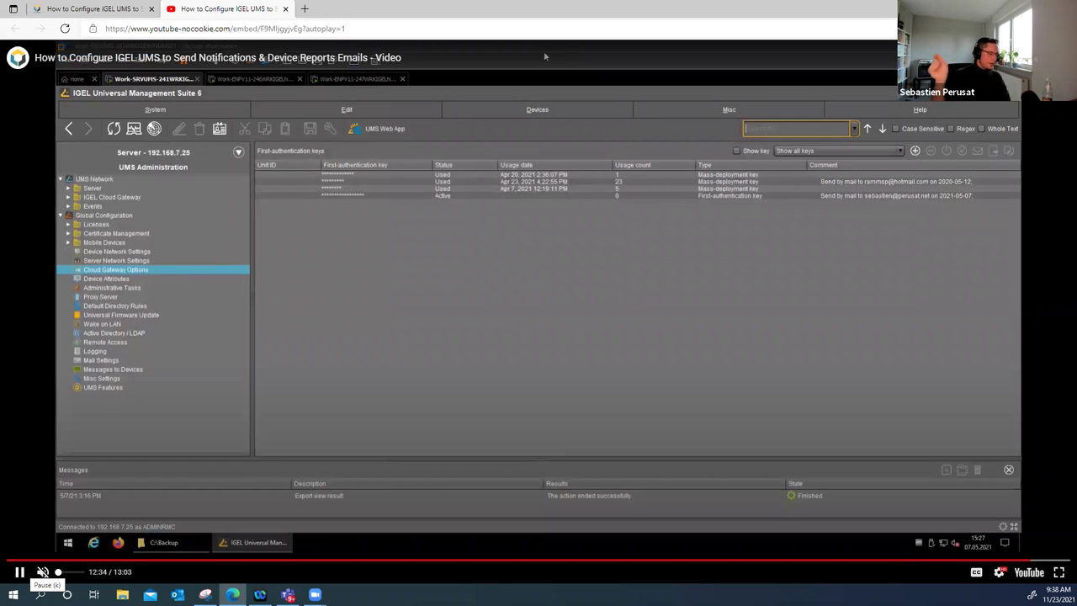
{"action": "left_click", "coordinate": [18, 571]}
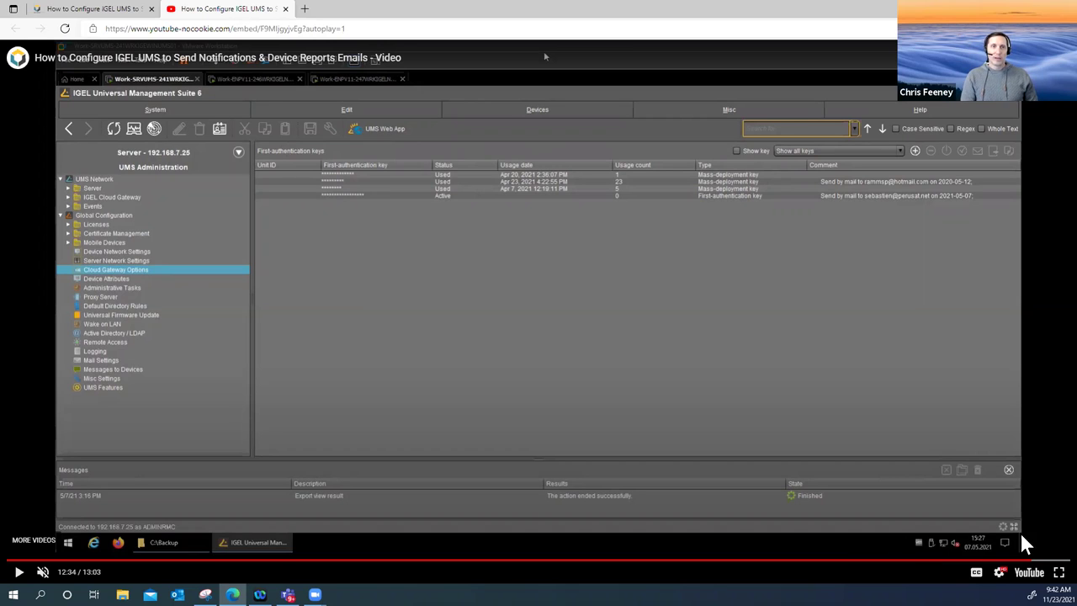
Highlight the "11:42 Additional important pieces of information" chapter in the article, check the paused video and return to the chapter list.
{"action": "left_click", "coordinate": [84, 9]}
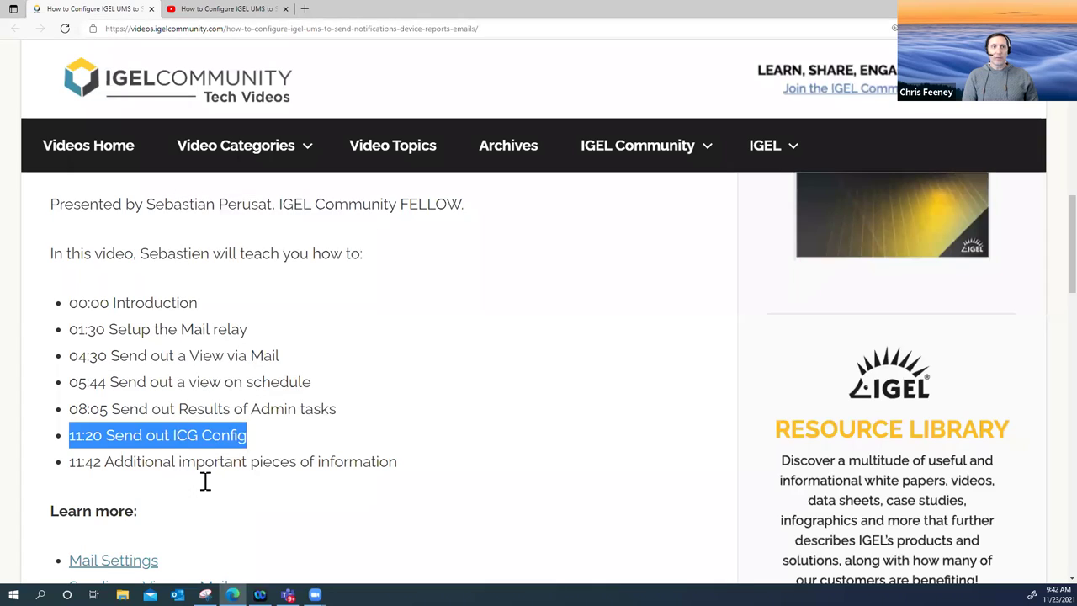
{"action": "left_click", "coordinate": [455, 482]}
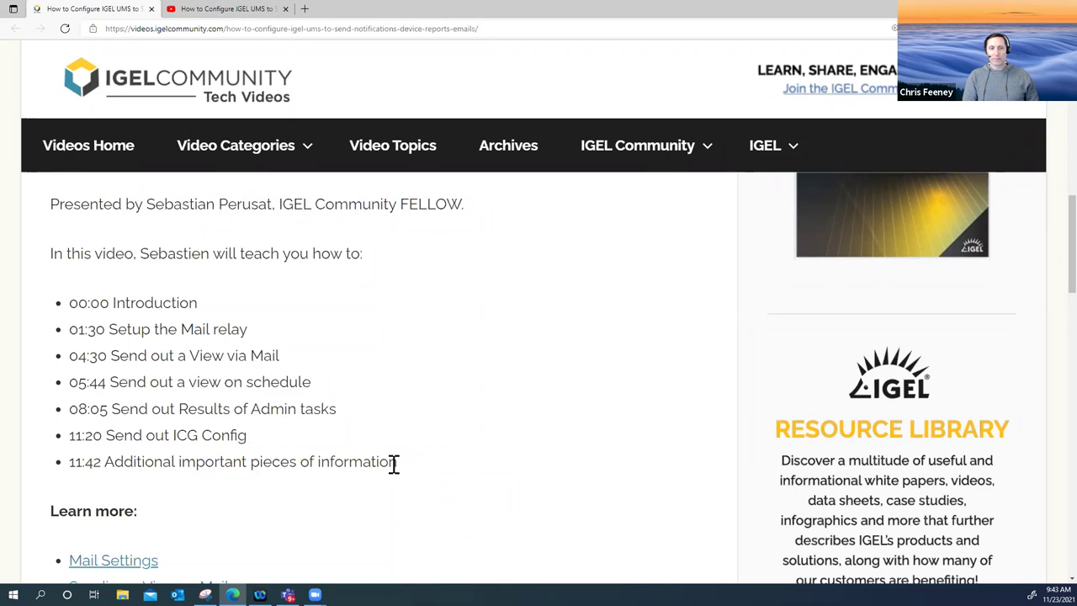
{"action": "left_click_drag", "start_coordinate": [395, 462], "coordinate": [67, 463]}
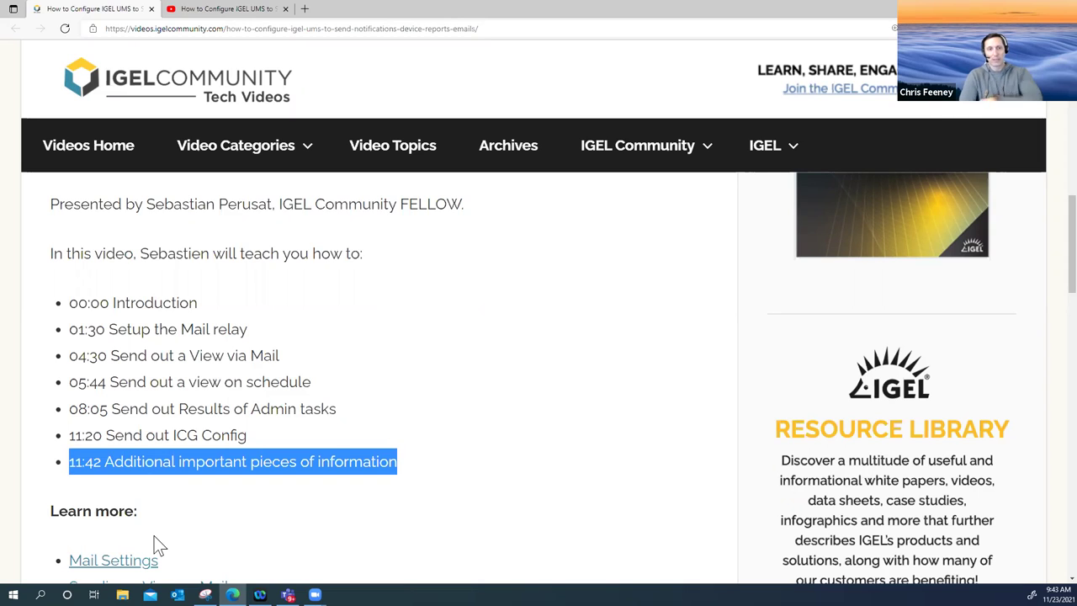
{"action": "left_click", "coordinate": [216, 10]}
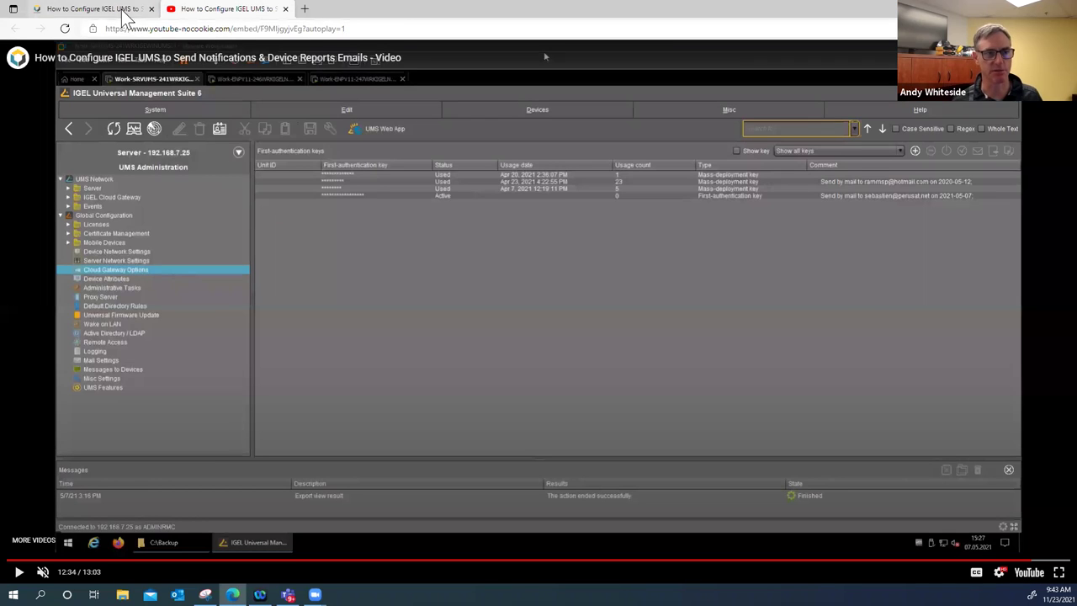
{"action": "left_click", "coordinate": [93, 8]}
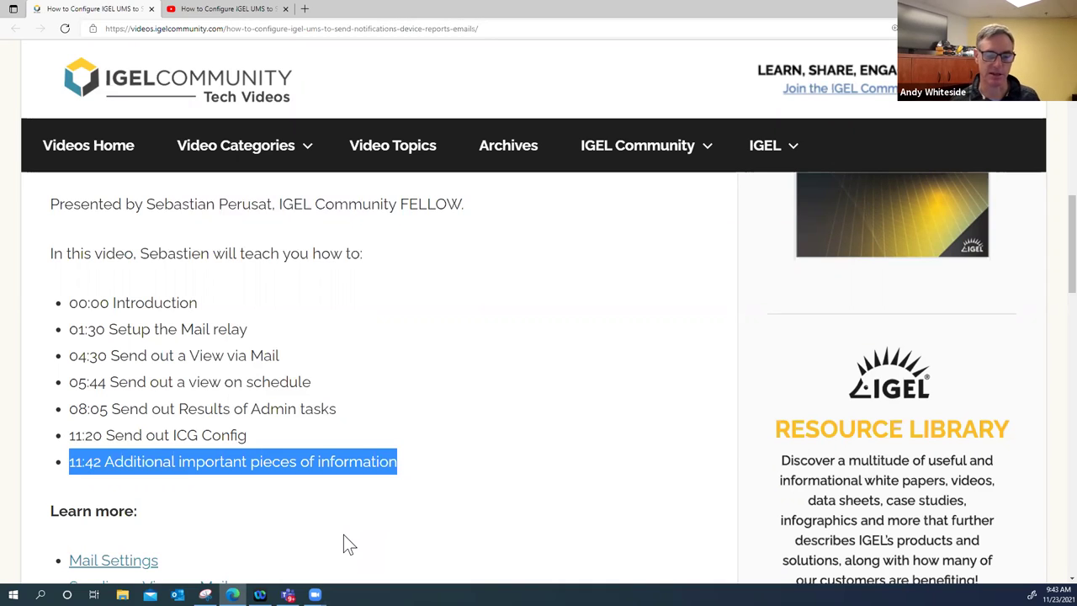
Rewind the paused video to 11:40 for the additional information chapter, checking the chapter's start time in the article.
{"action": "left_click", "coordinate": [259, 13]}
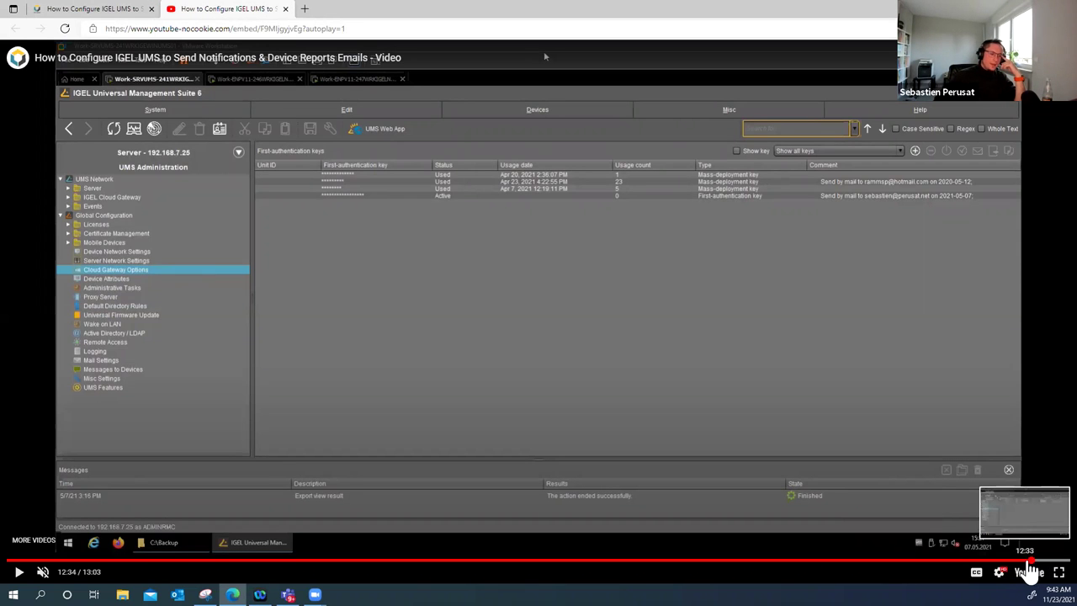
{"action": "left_click", "coordinate": [966, 560]}
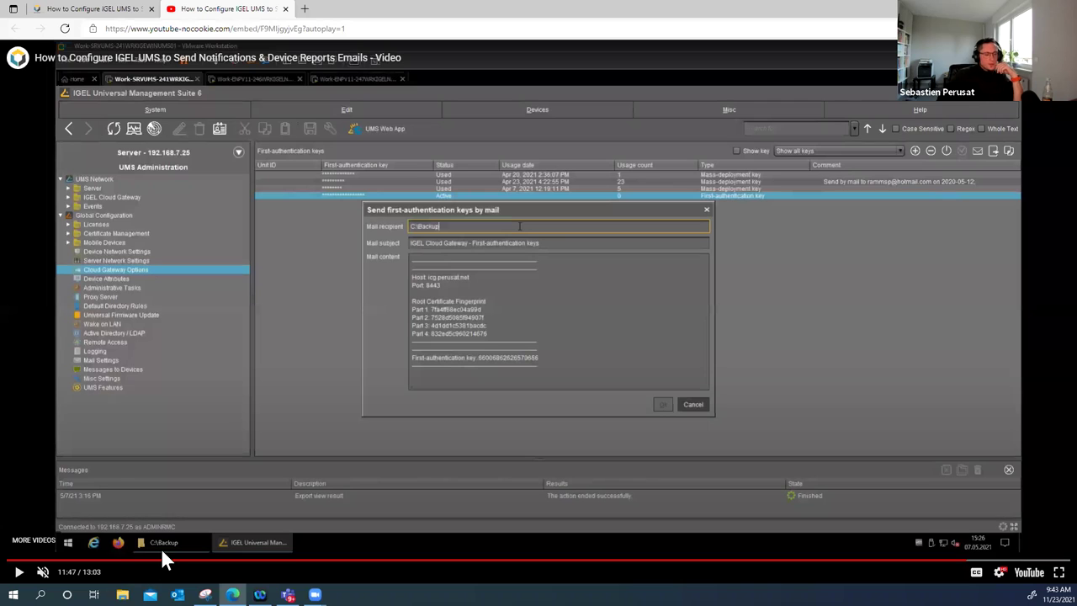
{"action": "left_click", "coordinate": [104, 10]}
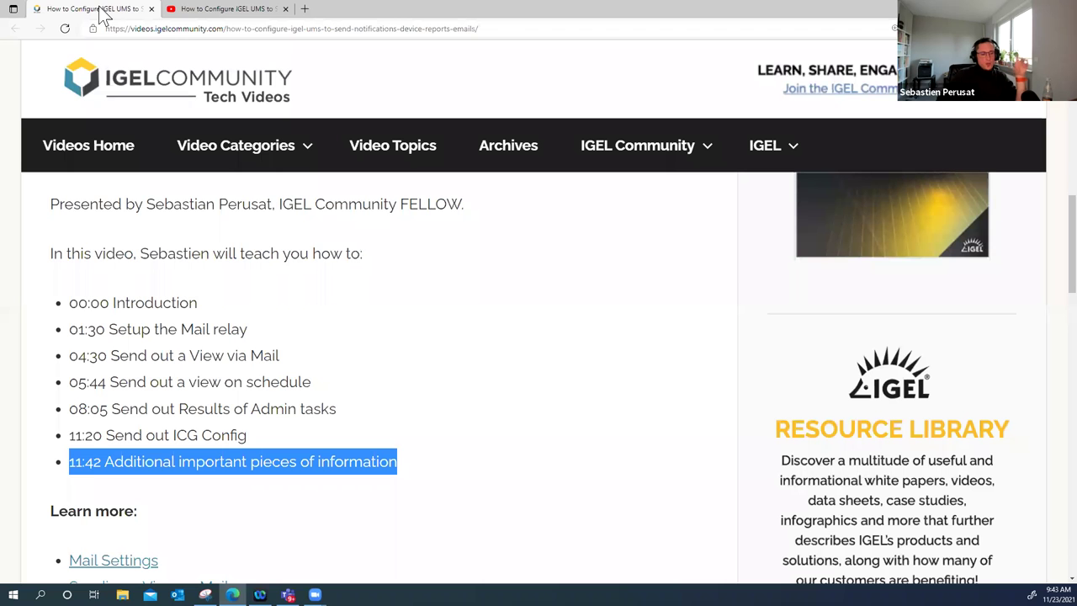
{"action": "left_click", "coordinate": [217, 10]}
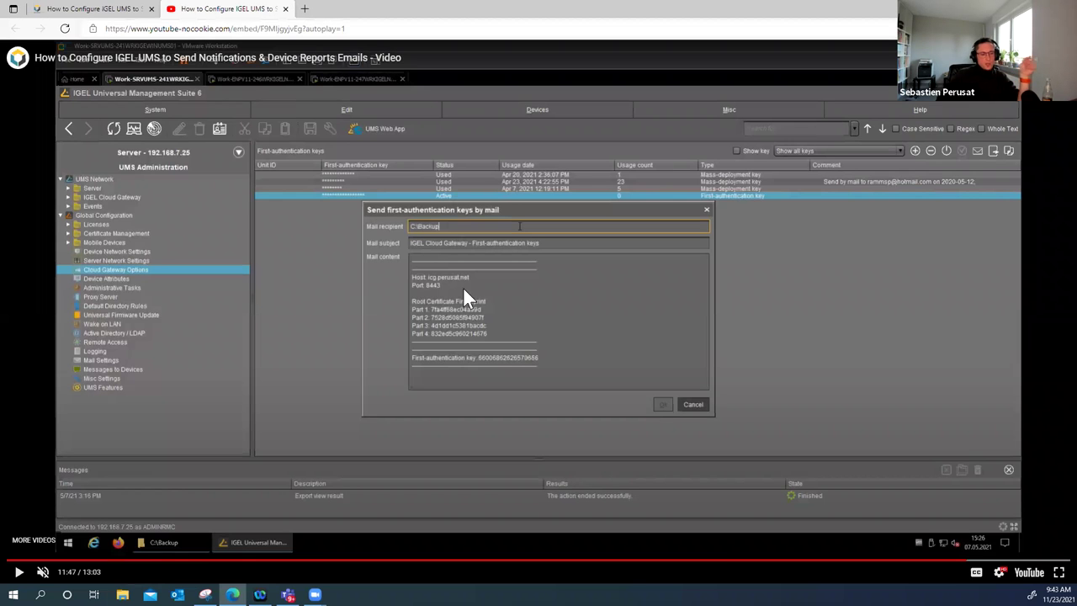
{"action": "left_click", "coordinate": [958, 560]}
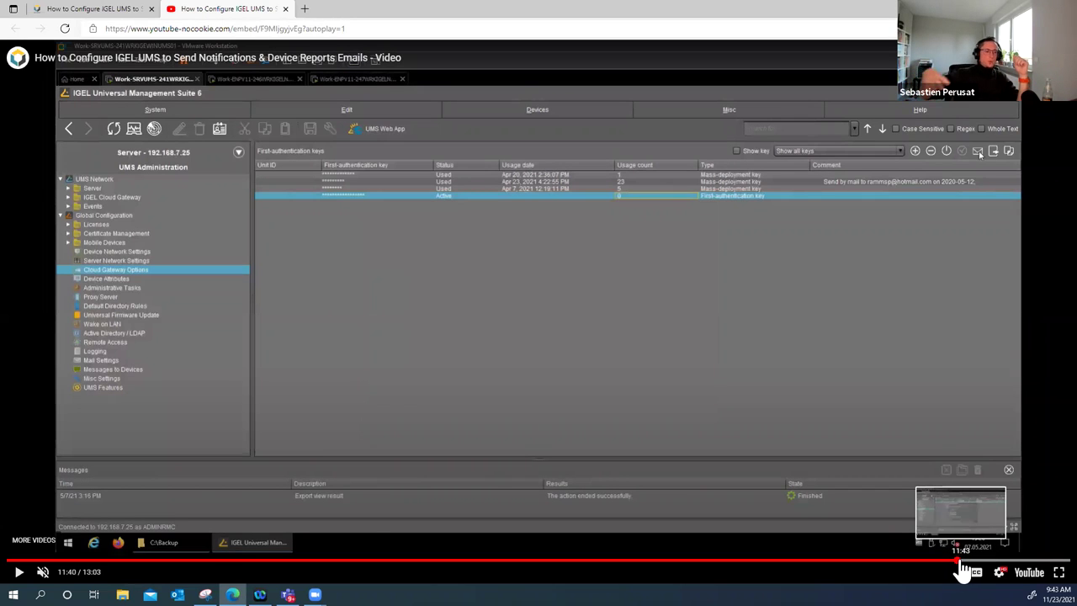
Play the video from 11:40 through to the closing IGEL Community logo and pause it at 12:45.
{"action": "left_click", "coordinate": [19, 571]}
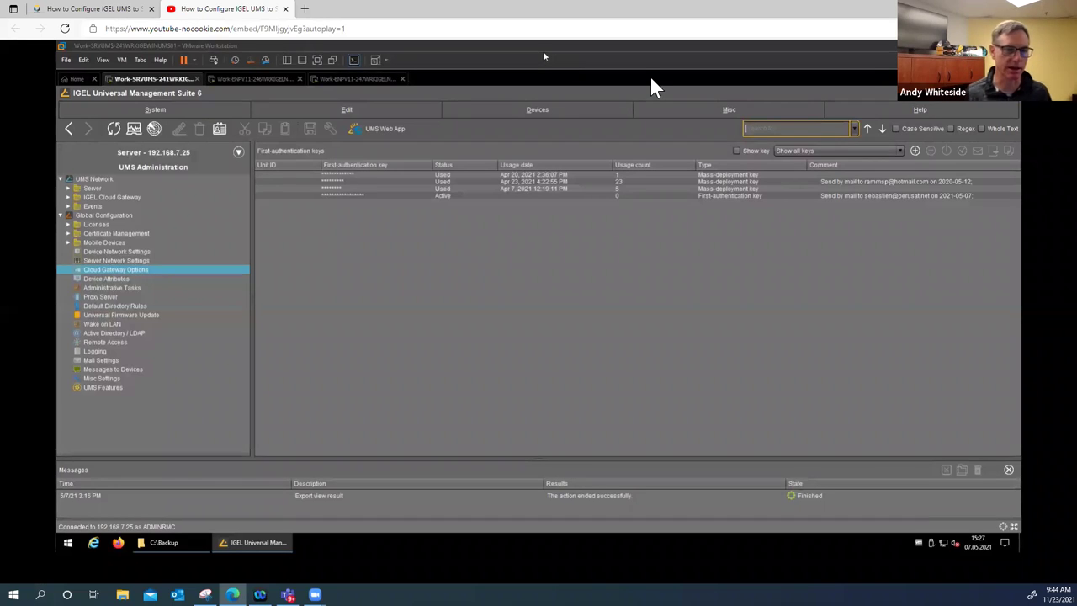
{"action": "mouse_move", "coordinate": [655, 87]}
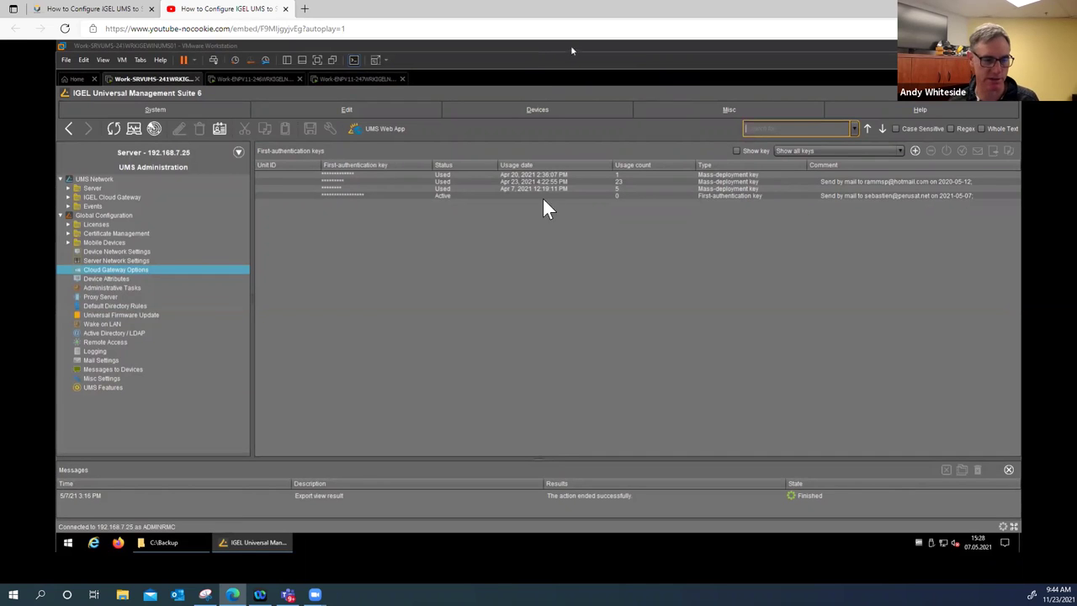
{"action": "mouse_move", "coordinate": [444, 344]}
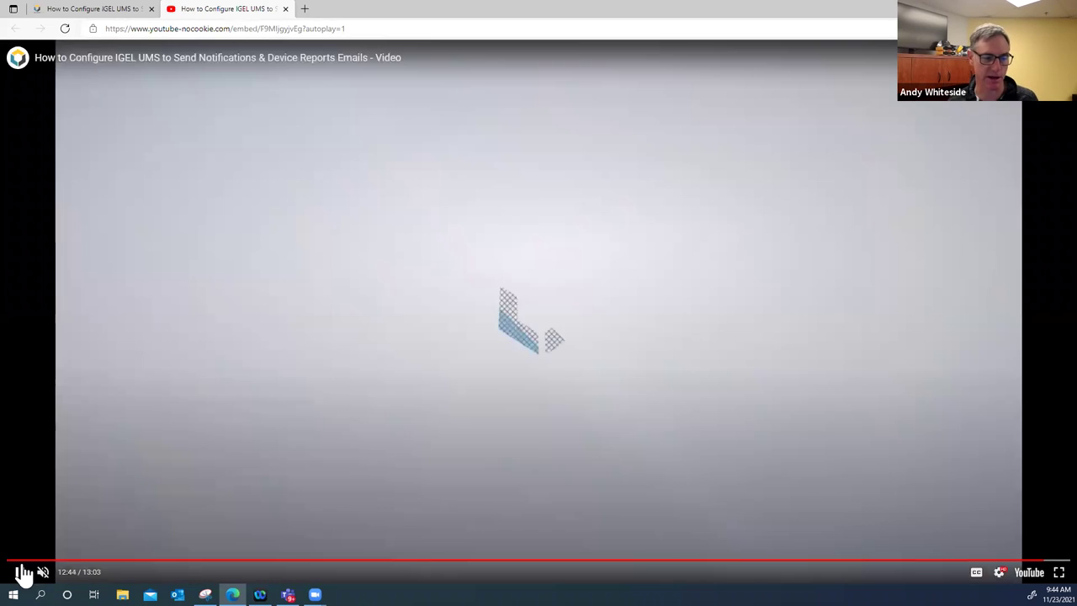
{"action": "left_click", "coordinate": [19, 571]}
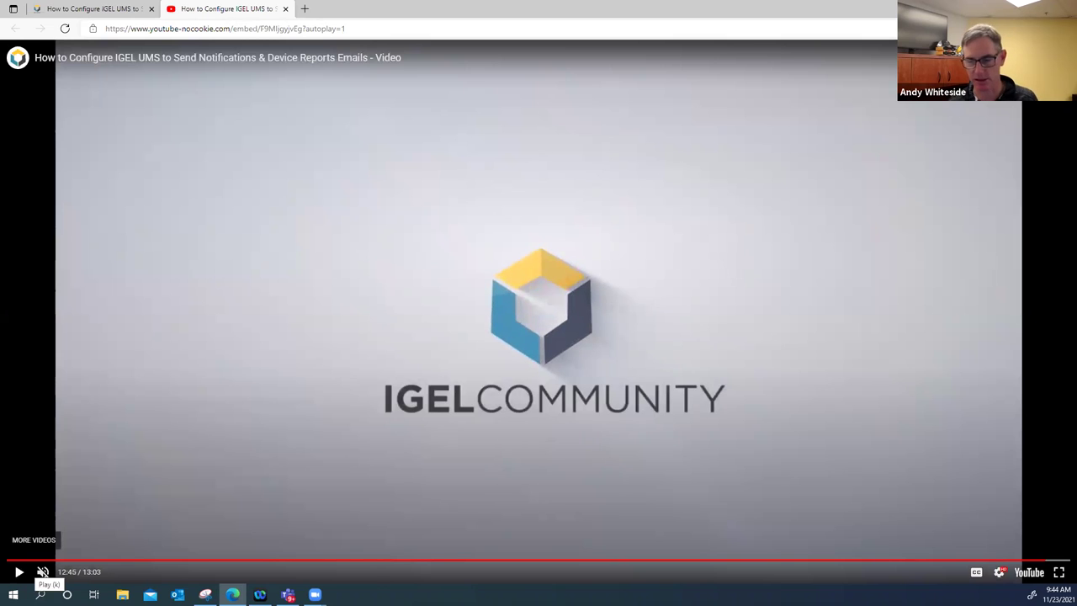